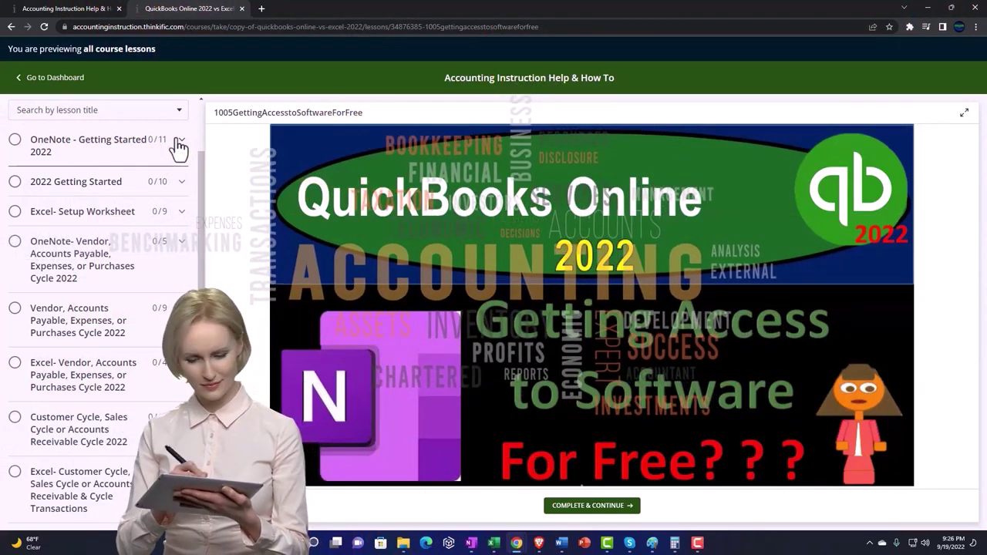
Expand the 'OneNote - Getting Started 2022' lessons in the Thinkific course sidebar.
left_click(179, 146)
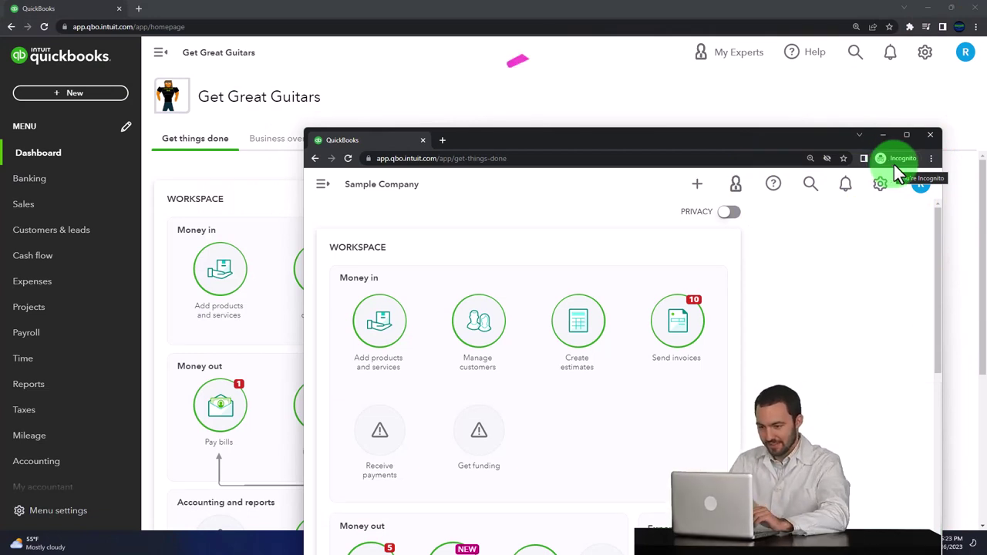
Look over the sample company's browser menu, navigation menu and gear settings menu.
left_click(932, 158)
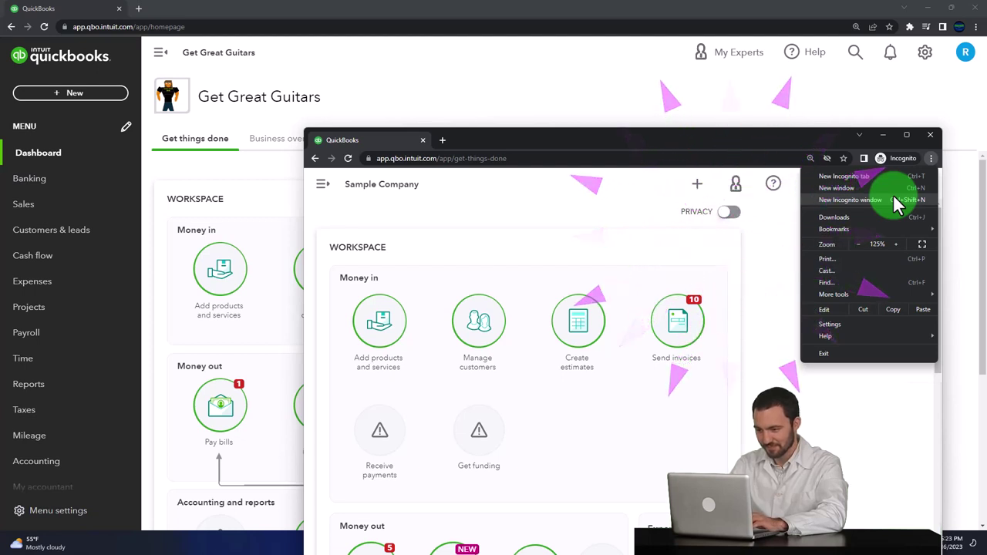
left_click(438, 199)
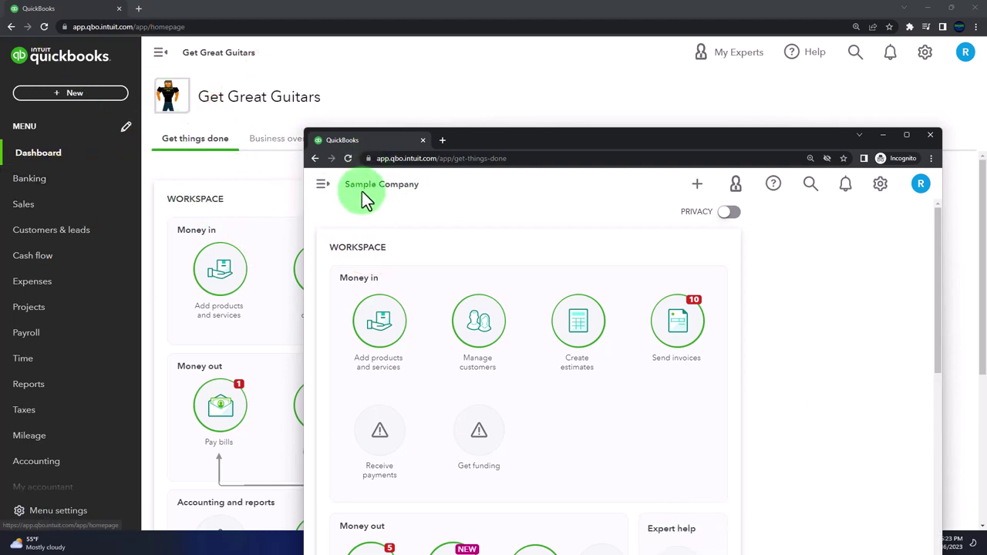
left_click(322, 187)
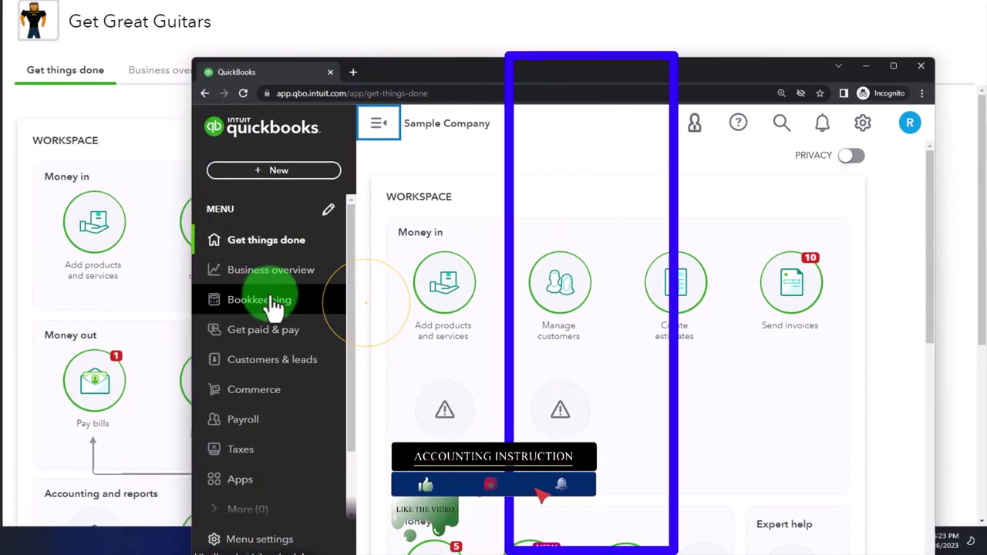
left_click(864, 128)
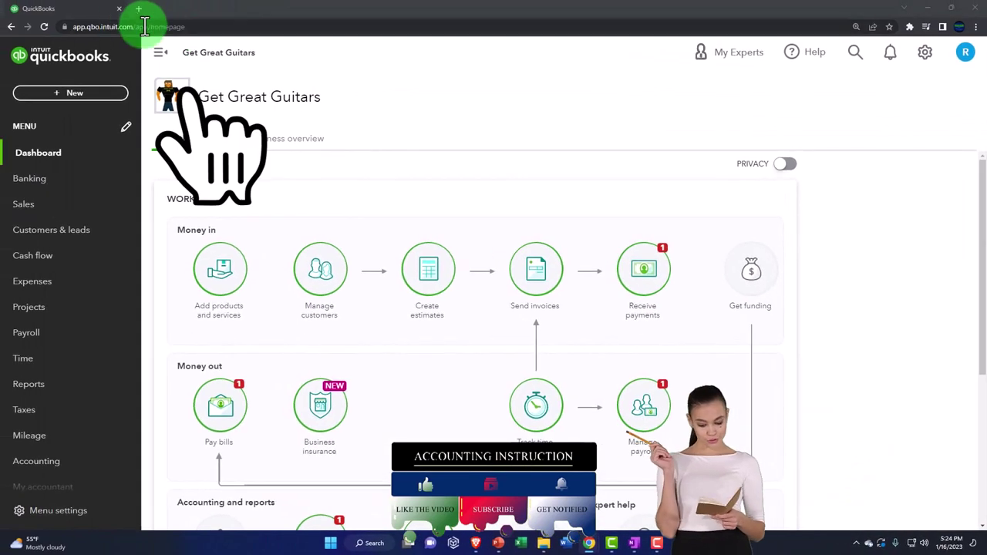
Duplicate the QuickBooks tab so there are extra report tabs.
right_click(87, 12)
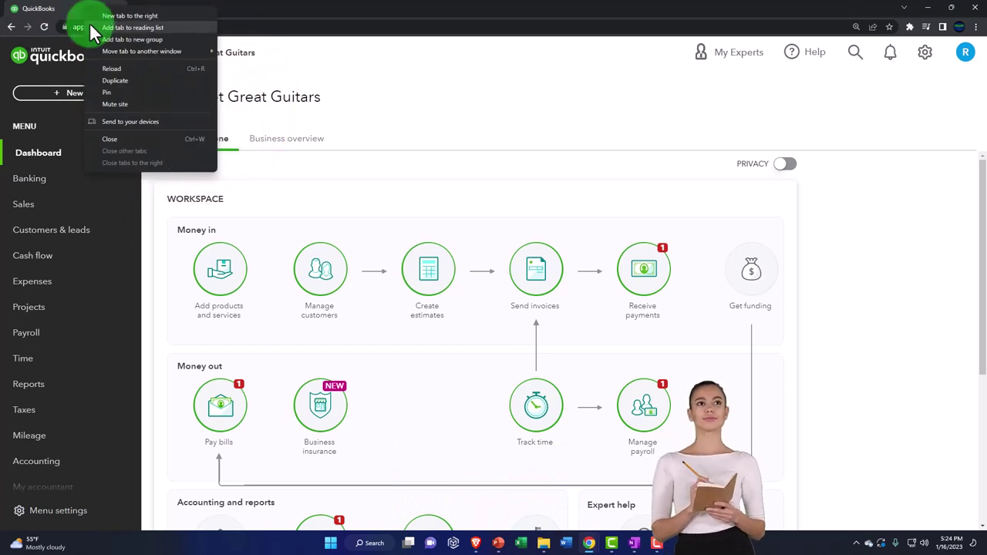
left_click(108, 81)
right_click(185, 12)
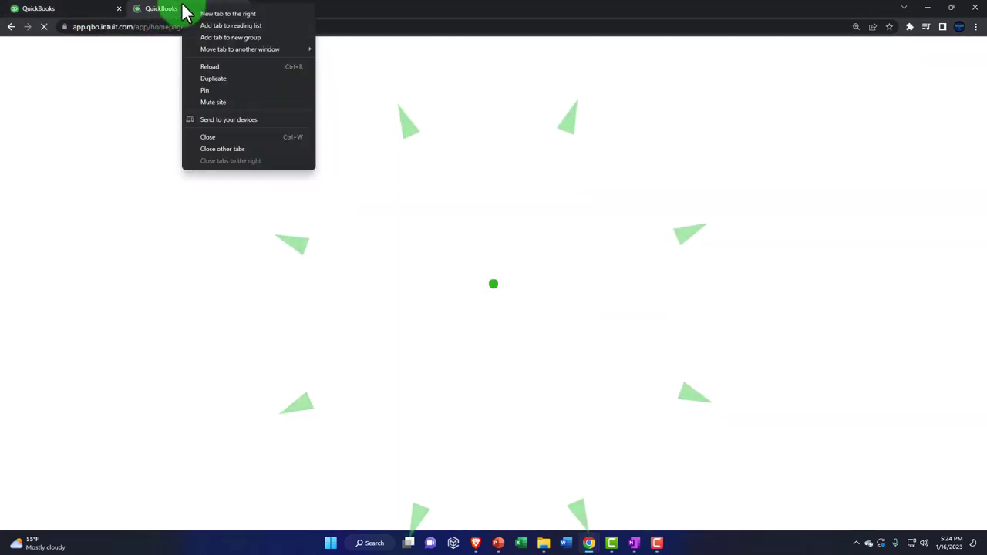
key("Escape")
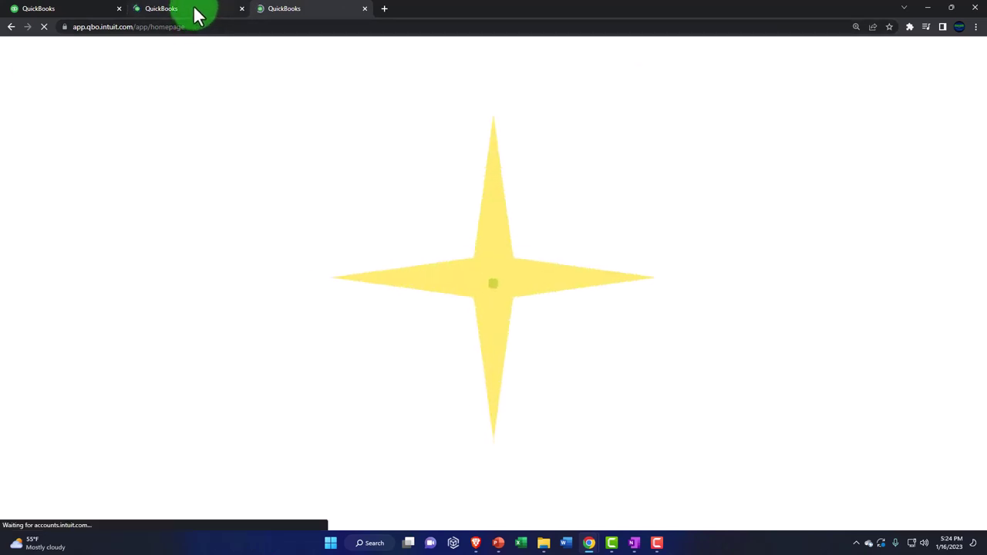
left_click(197, 16)
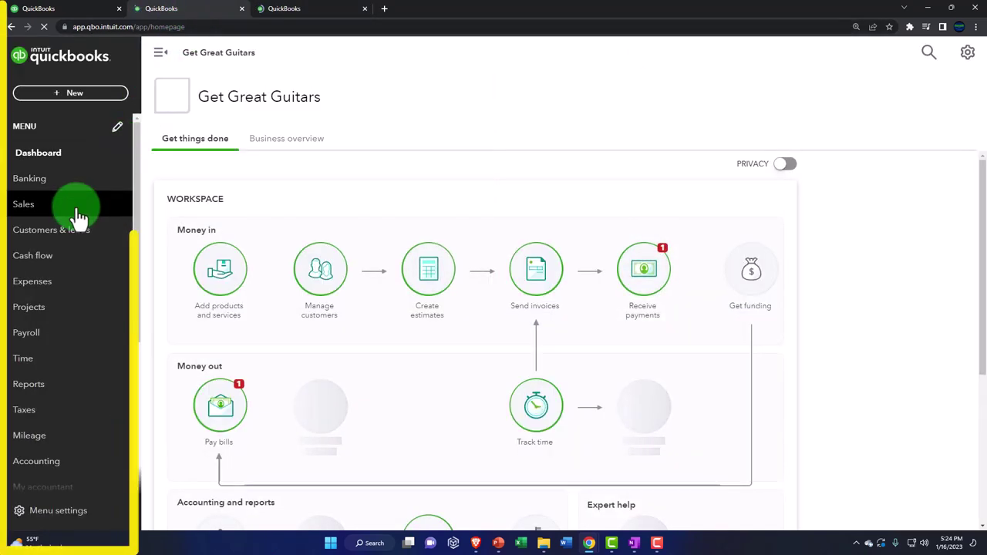
Open the Balance Sheet report in the second tab.
left_click(31, 384)
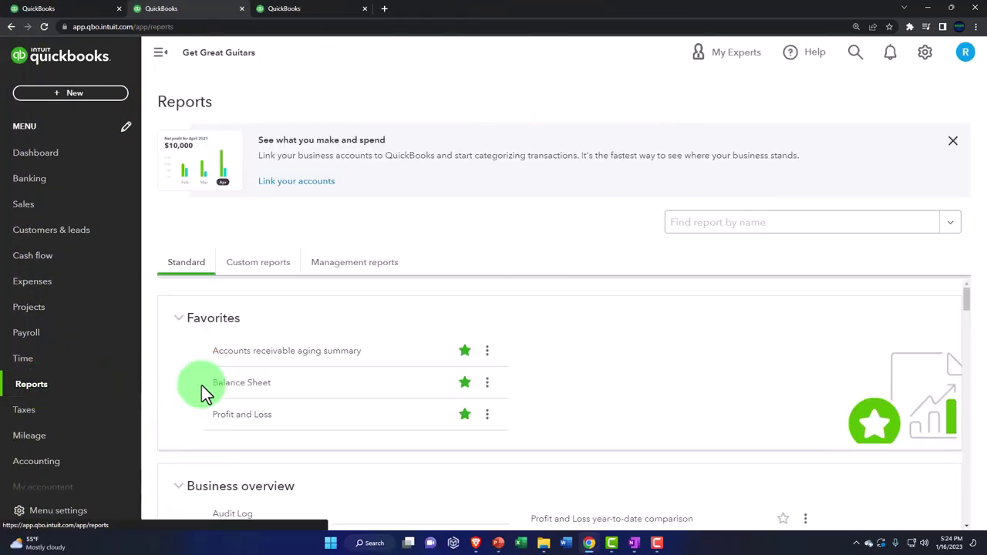
left_click(247, 389)
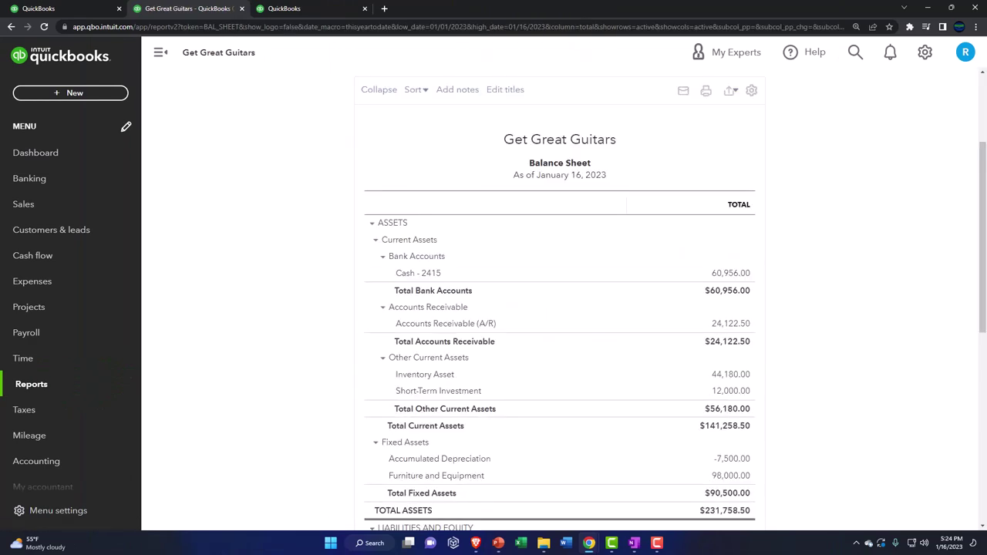
left_click_drag(986, 136, 542, 104)
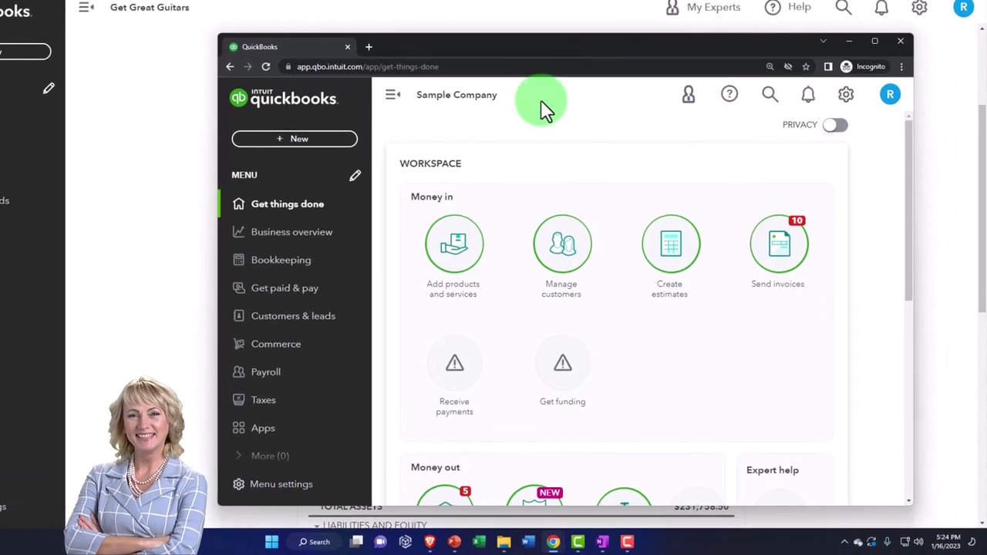
left_click(274, 230)
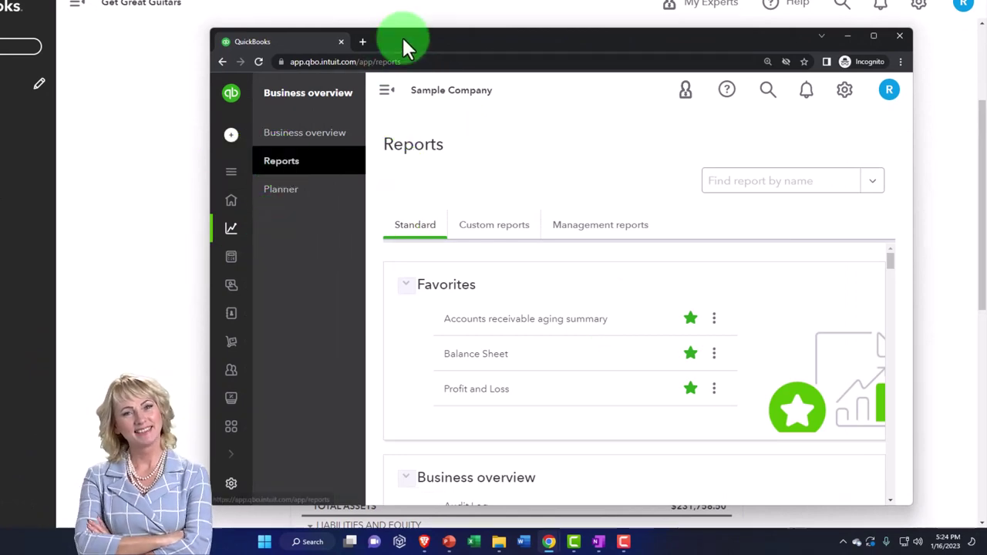
mouse_move(404, 44)
left_mouse_down()
mouse_move(617, 108)
mouse_move(986, 108)
mouse_move(984, 9)
left_mouse_up()
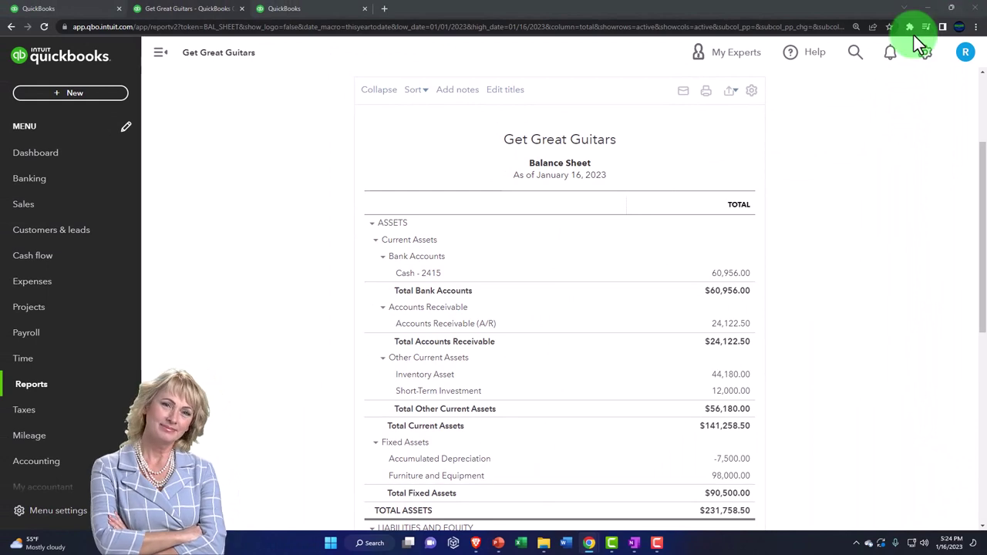
Open the Profit and Loss report in the third tab.
left_click(308, 8)
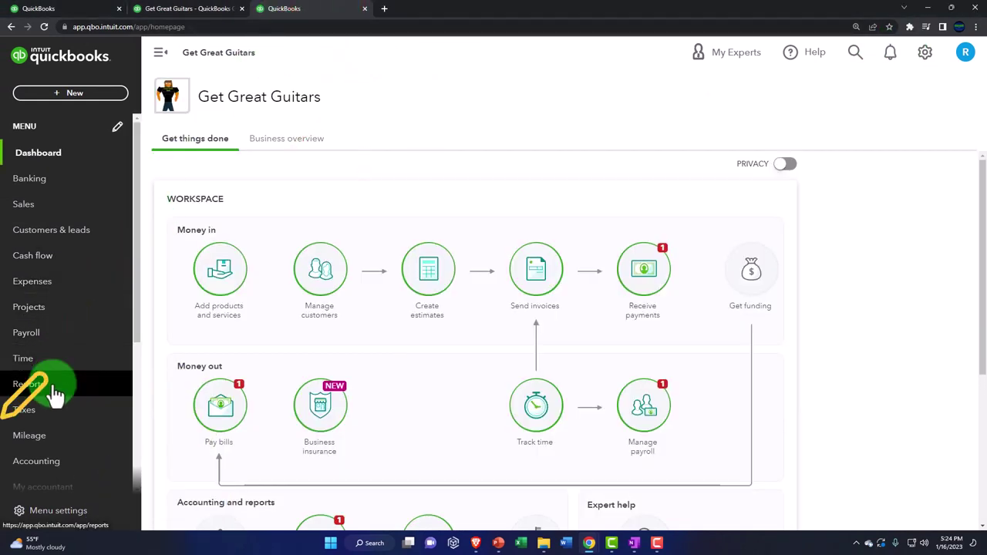
left_click(31, 384)
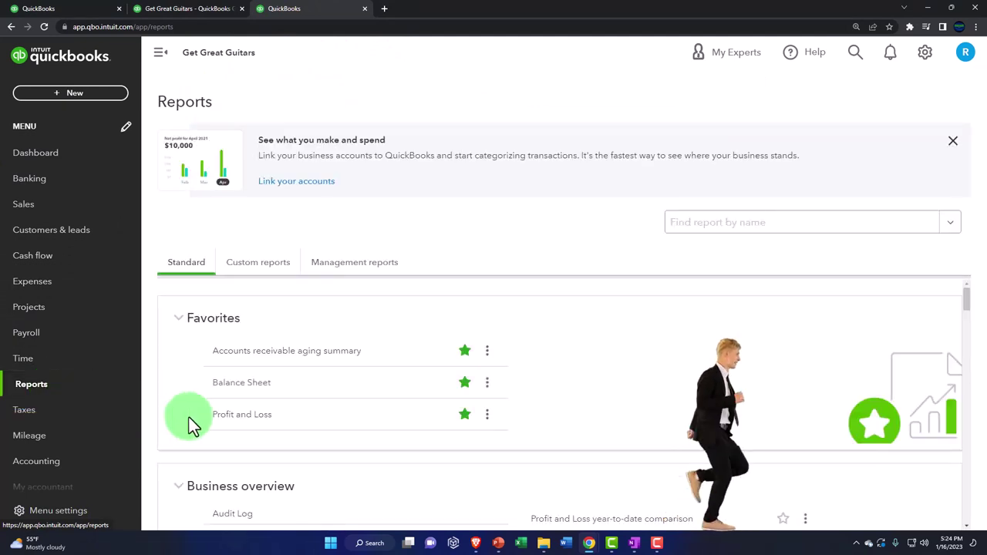
left_click(239, 421)
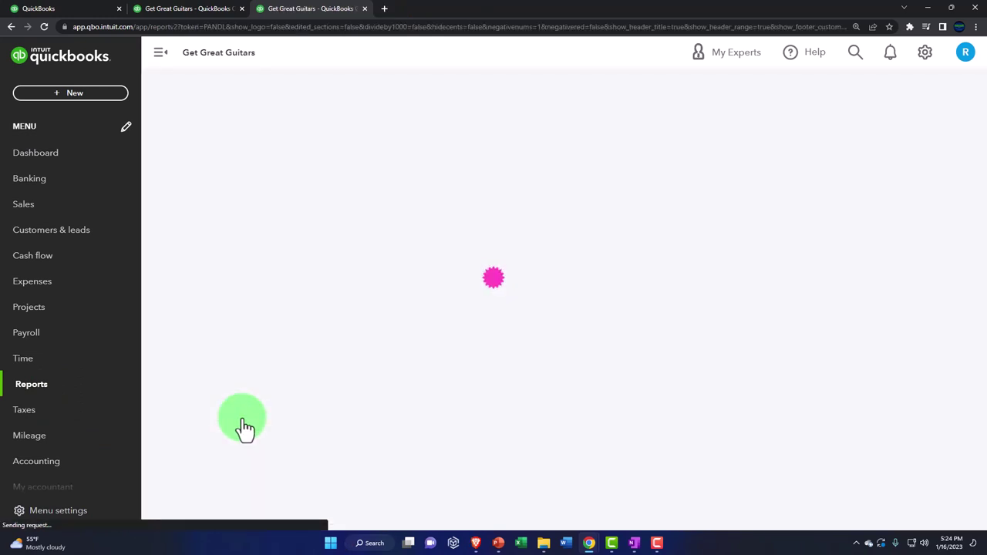
Rerun the Profit and Loss for 01/01/2023 to 12/31/2023.
left_click(159, 52)
scroll(166, 218, "up", 2)
left_click(218, 152)
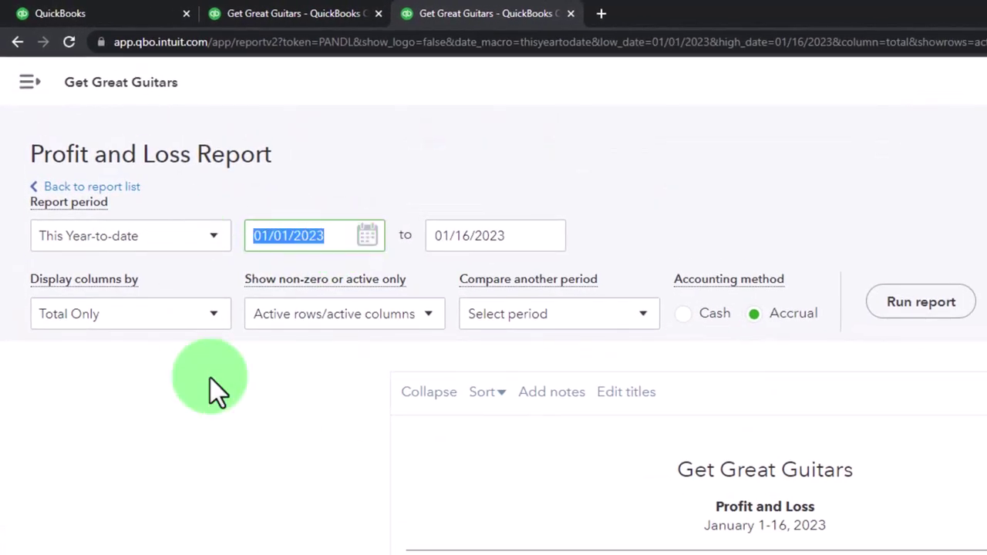
type("010123")
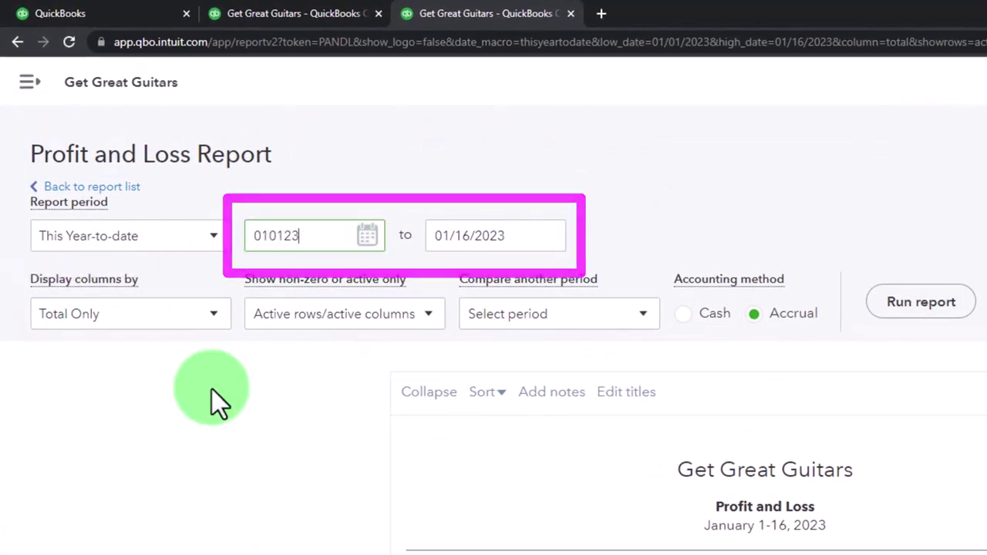
key("Tab")
type("123123")
key("Tab")
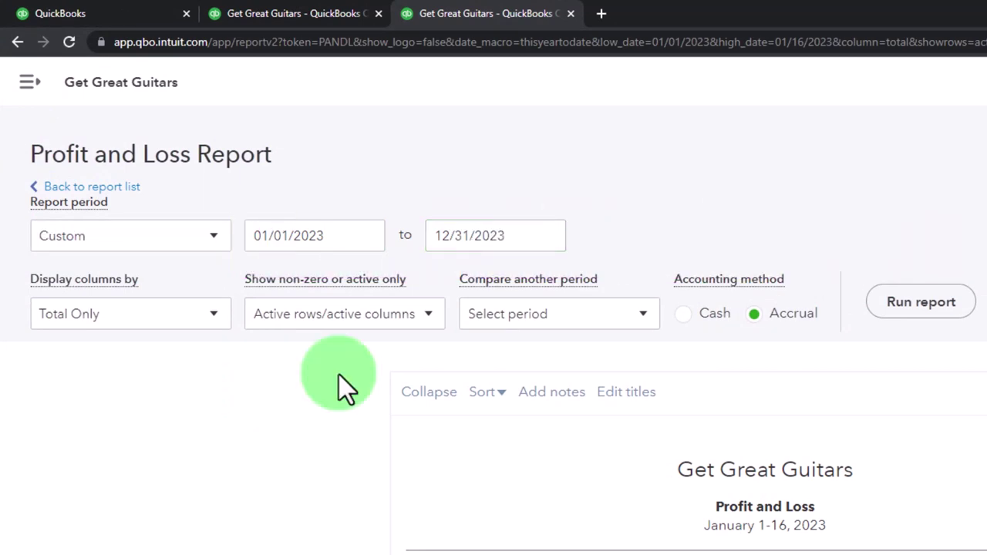
left_click(948, 305)
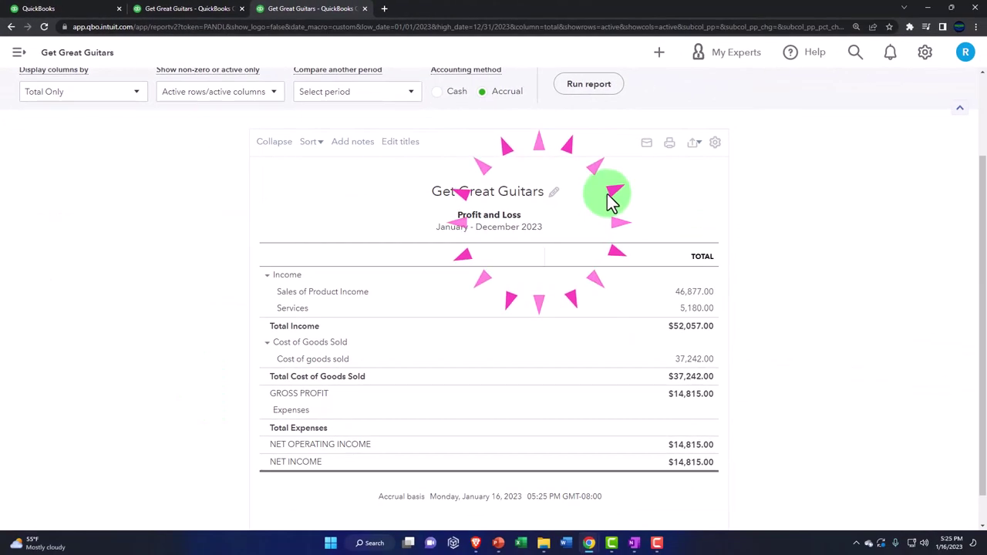
Rerun the Balance Sheet for 01/01/2023 to 12/31/2023, showing December 31, 2023 figures.
left_click(207, 11)
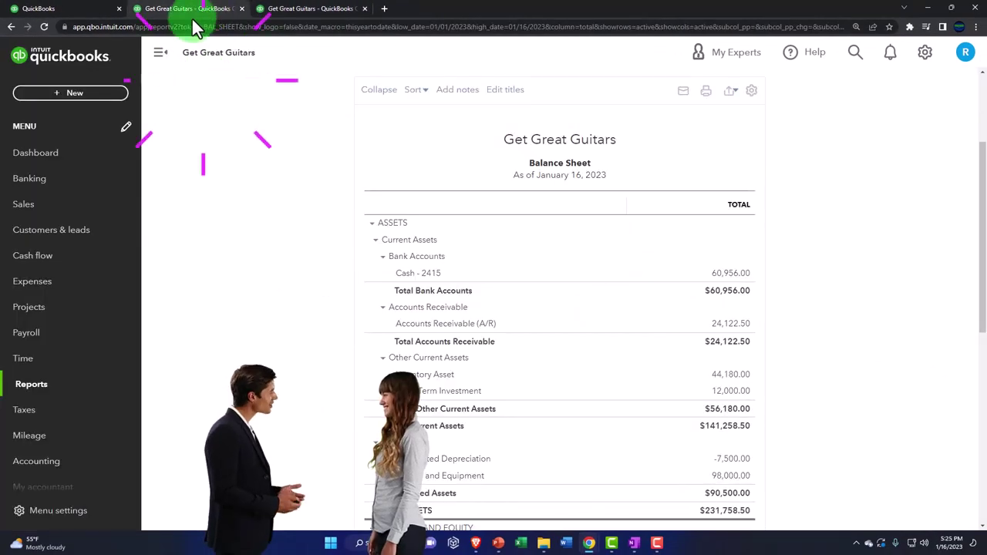
left_click(159, 49)
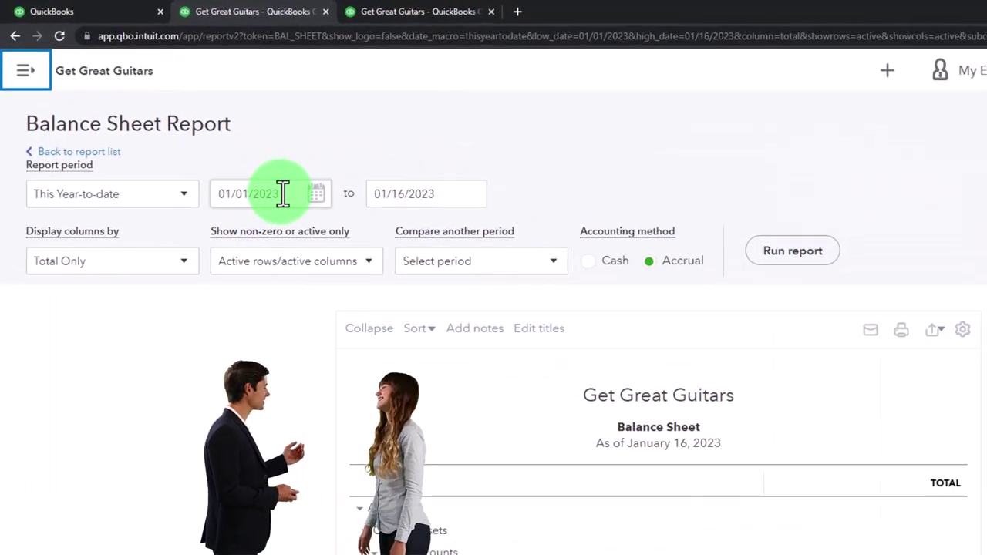
left_click(211, 142)
type("010123")
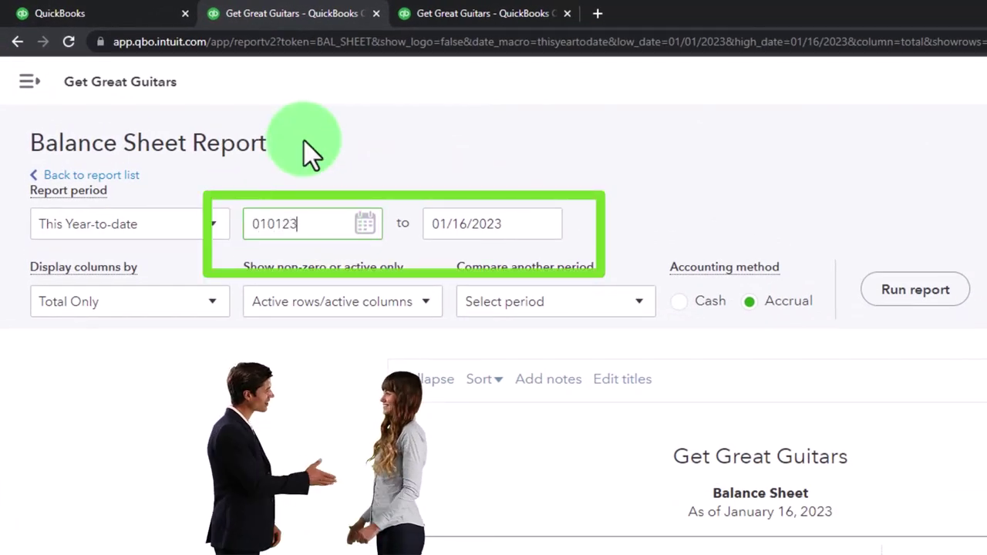
key("Tab")
type("123123")
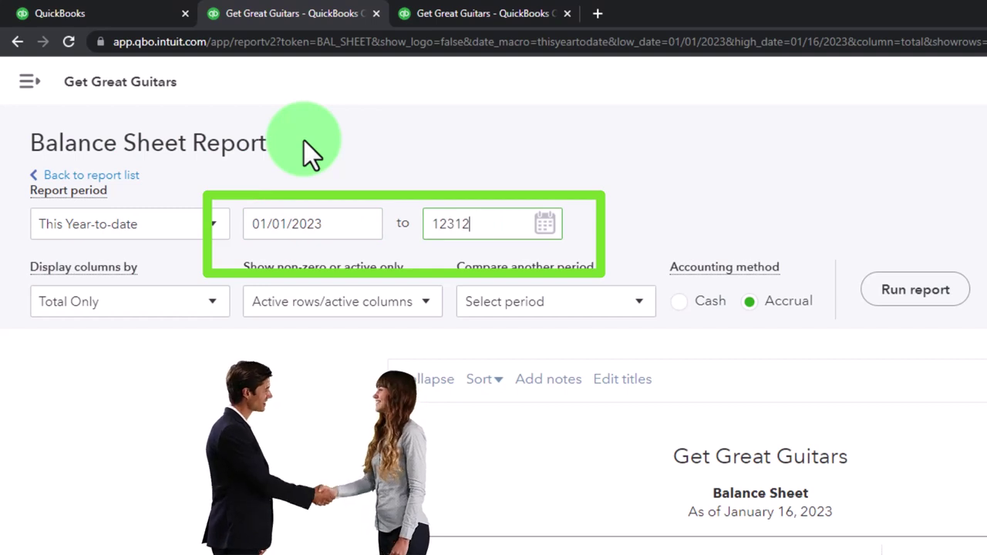
key("Tab")
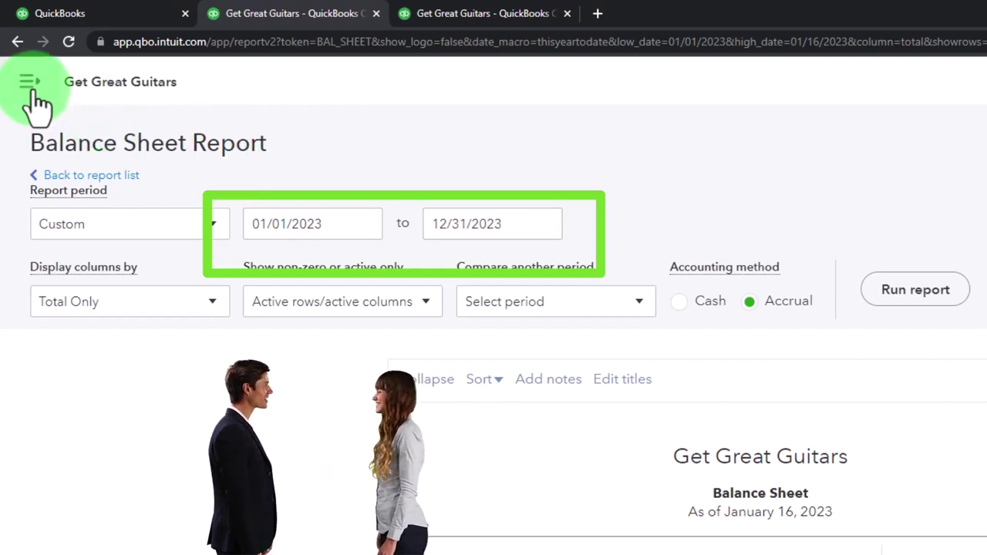
left_click(915, 292)
scroll(892, 293, "down", 3)
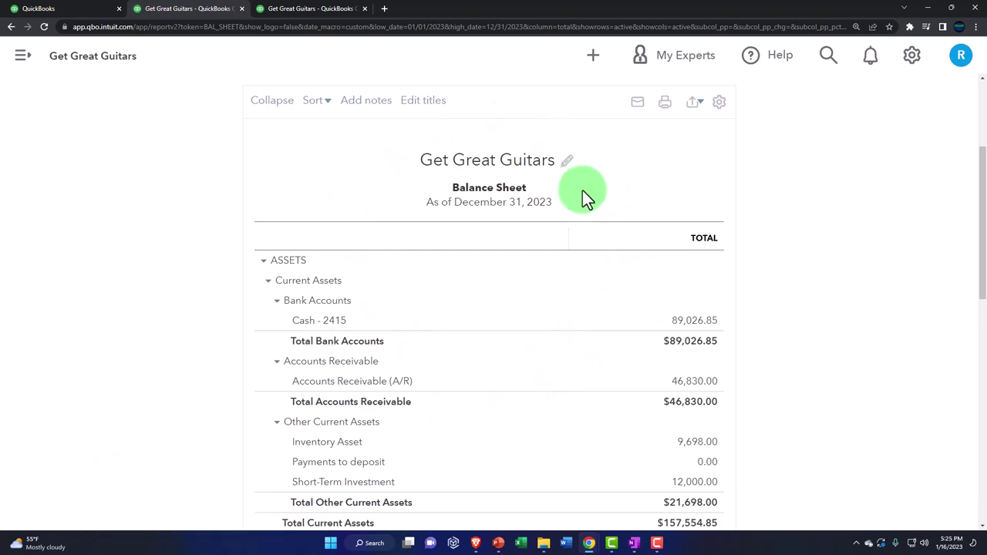
Filter the Customers list by the $46,830 Open Invoices bar, covering 4 invoices.
left_click(98, 13)
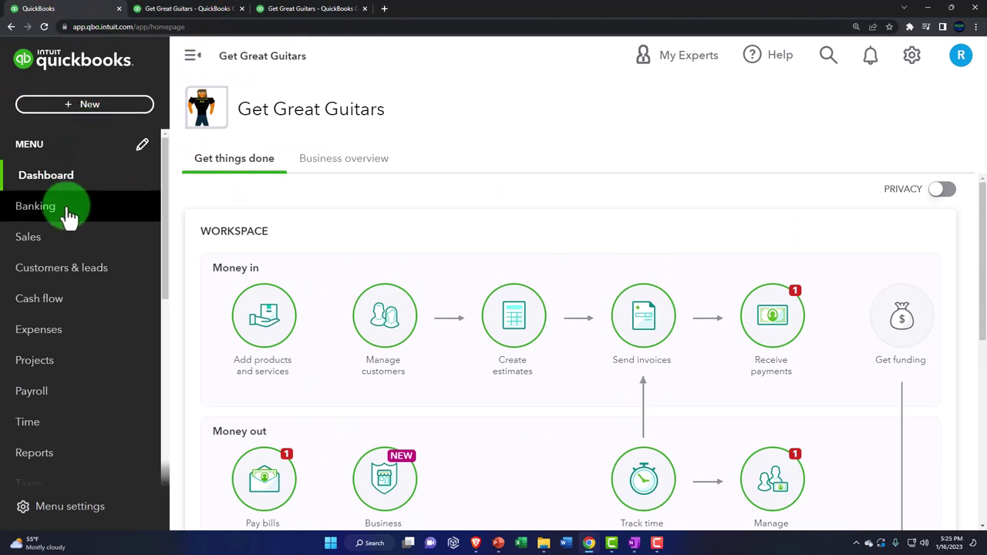
left_click(55, 247)
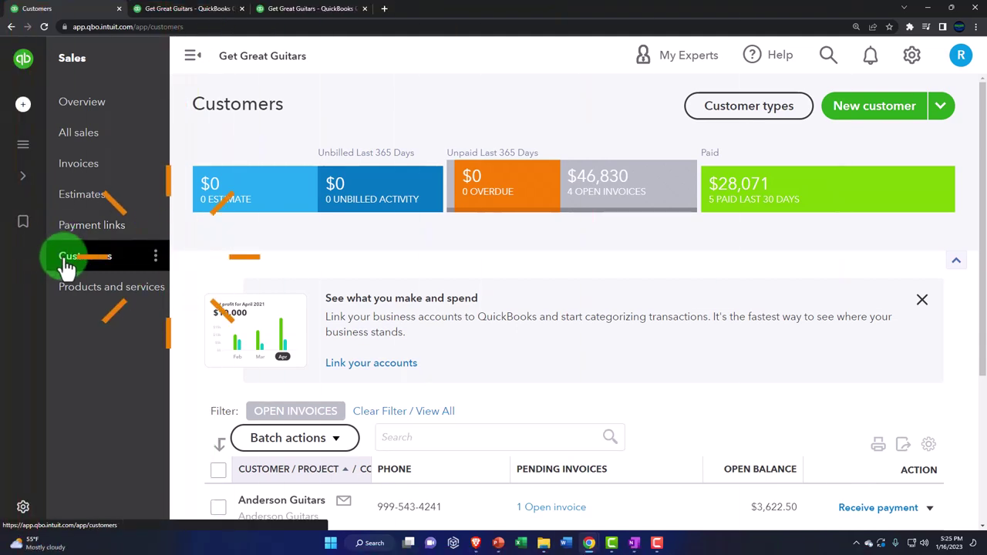
left_click(189, 65)
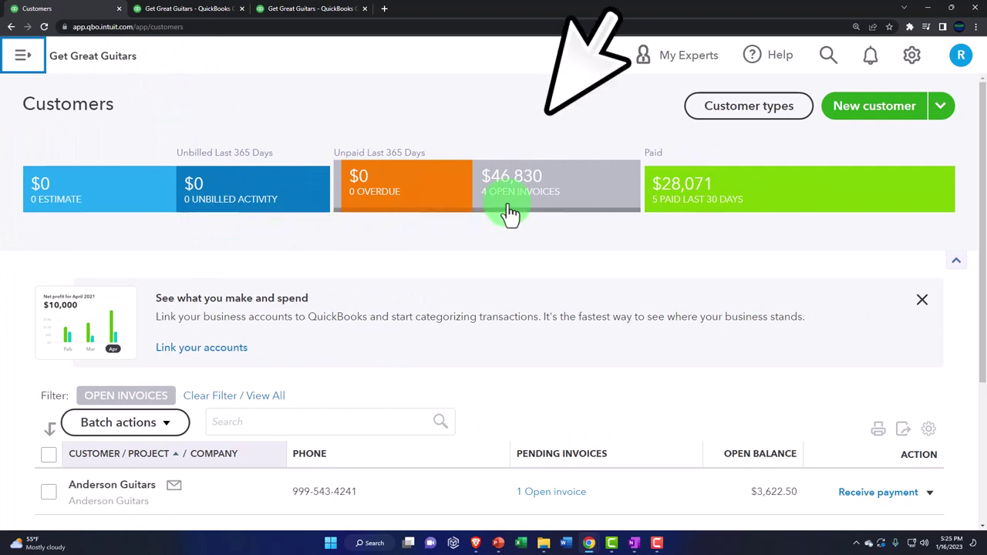
left_click(540, 201)
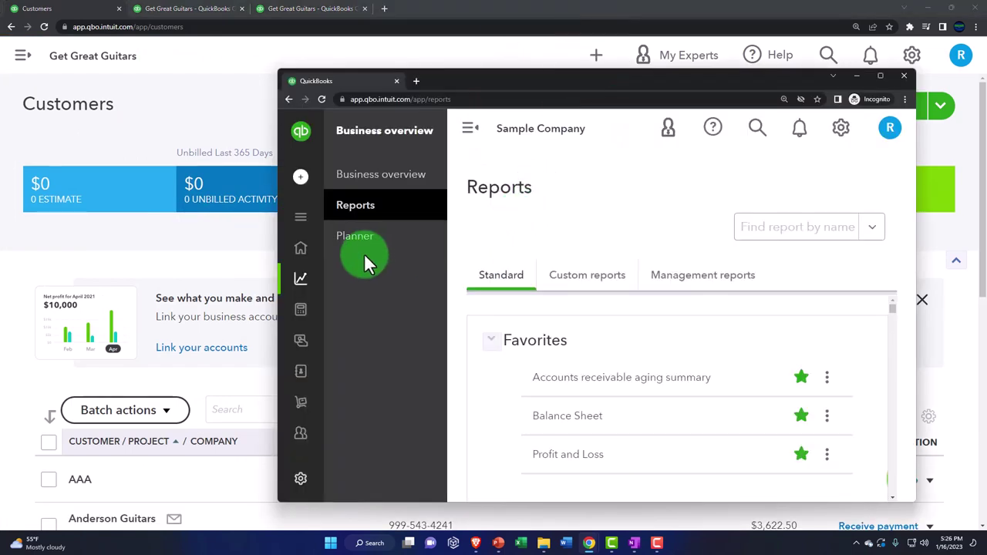
mouse_move(293, 246)
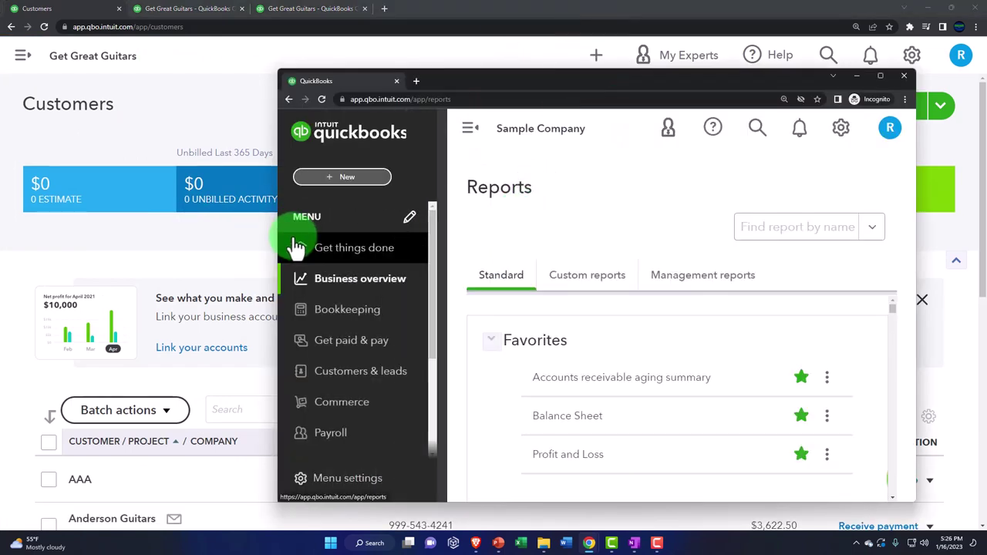
left_click(371, 354)
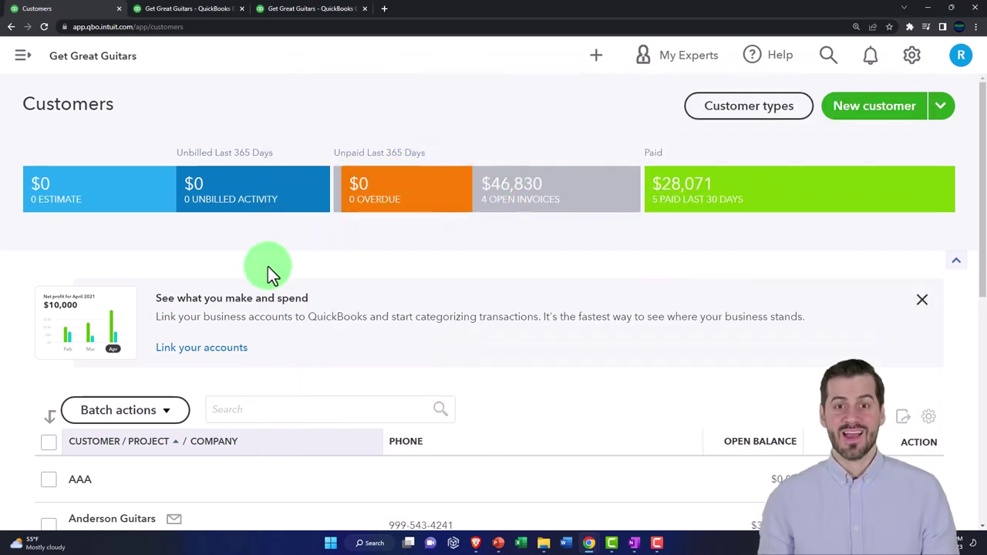
scroll(268, 266, "down", 3)
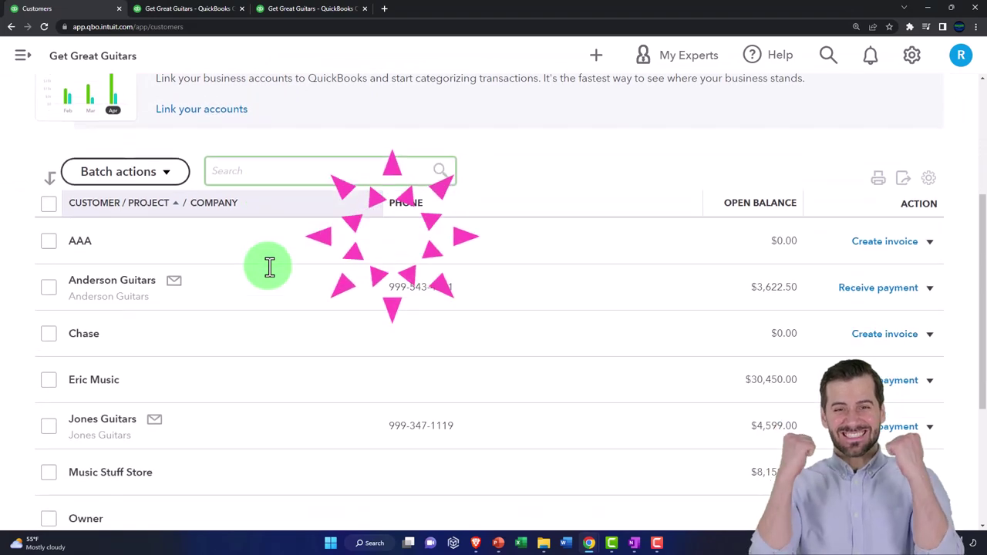
scroll(267, 266, "down", 3)
scroll(267, 266, "up", 5)
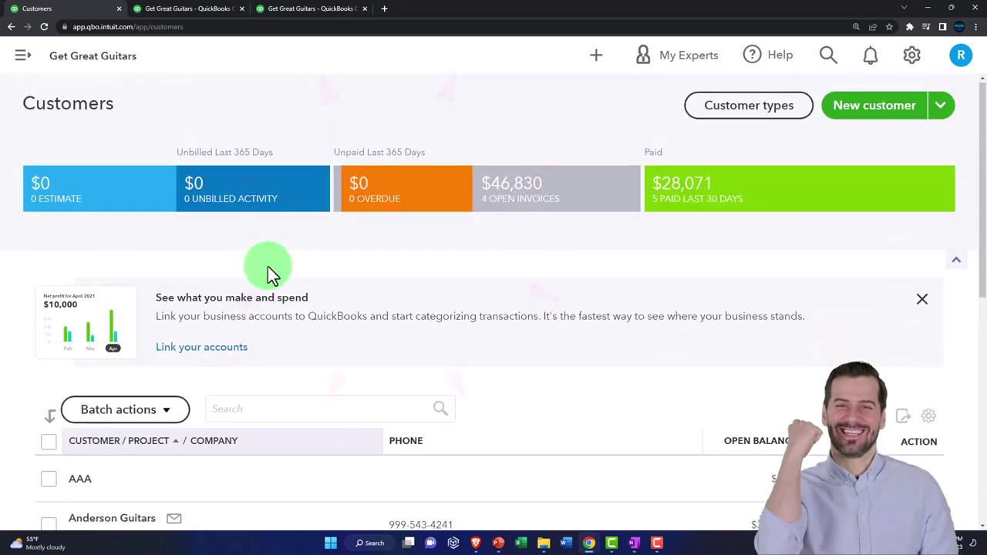
left_click(533, 209)
scroll(457, 297, "down", 1)
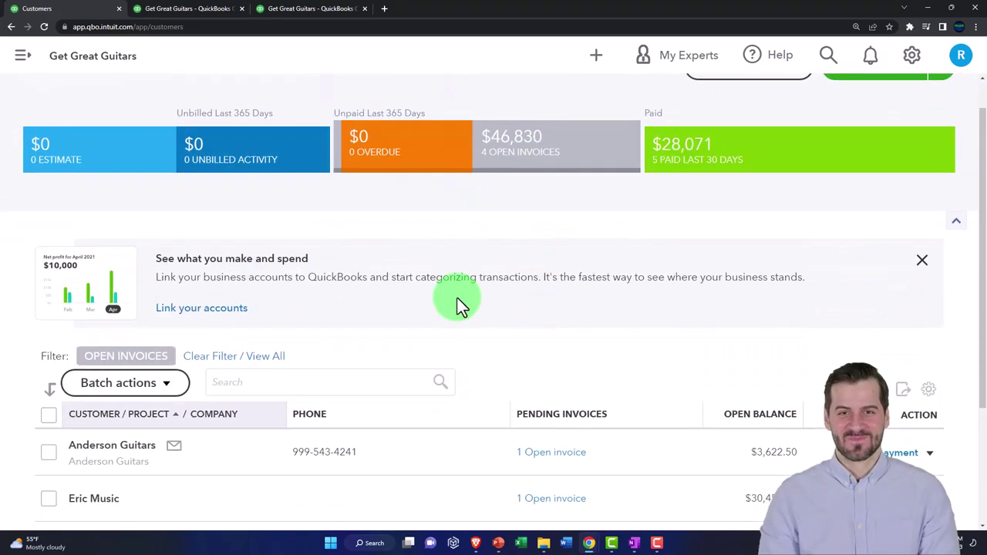
scroll(457, 297, "down", 3)
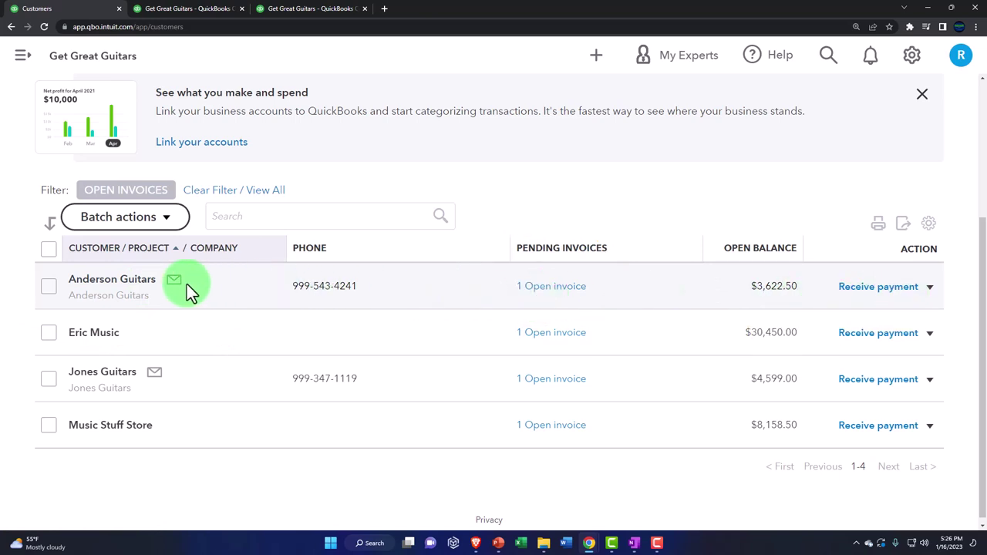
Open Anderson Guitars' record showing open invoice 1002 with a $3,622.50 balance.
left_click(123, 285)
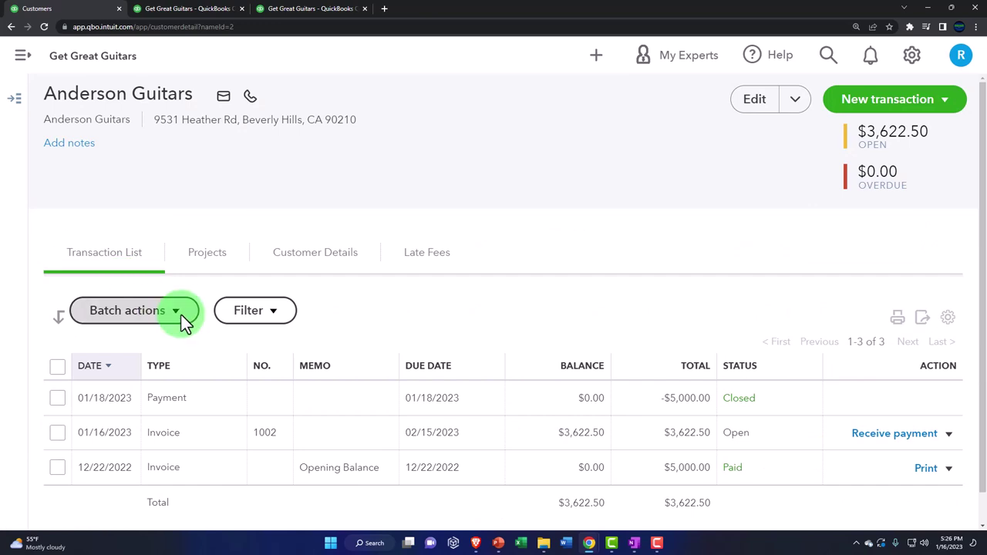
scroll(533, 419, "down", 1)
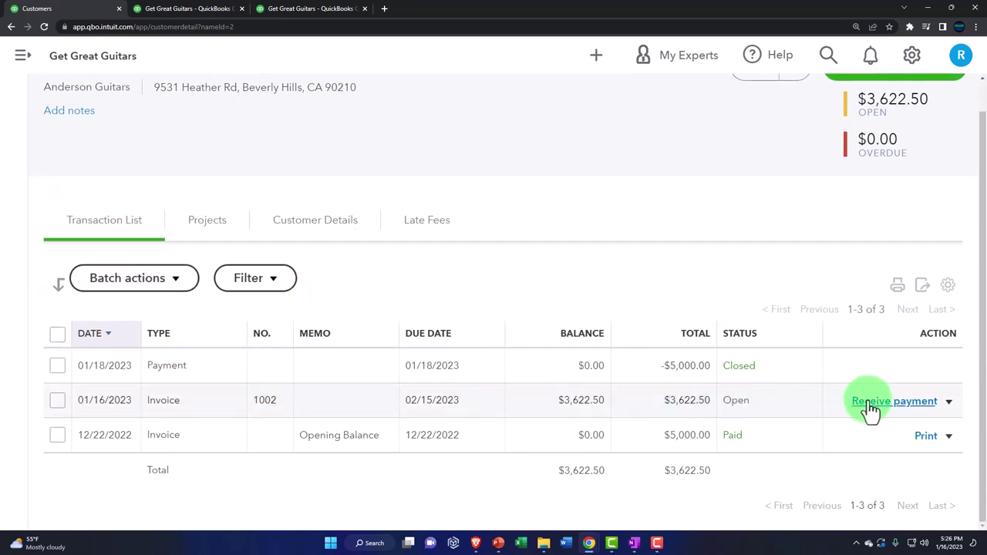
left_click(949, 402)
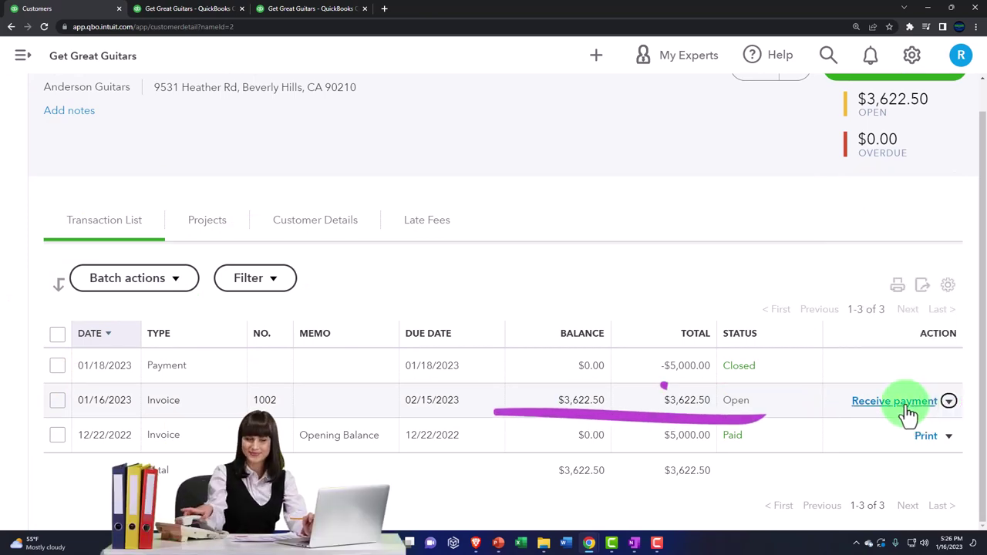
left_click(596, 57)
key("ctrl+minus")
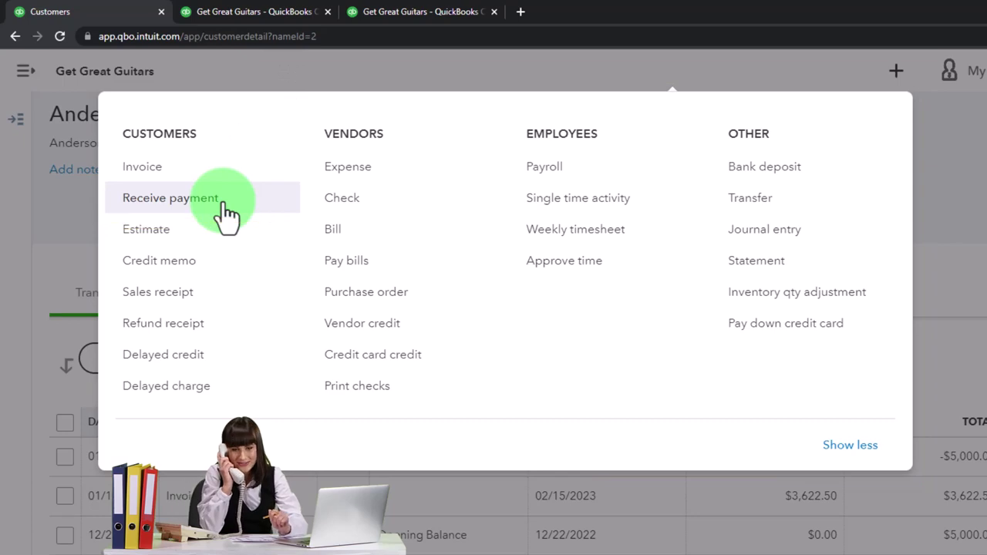
left_click(978, 199)
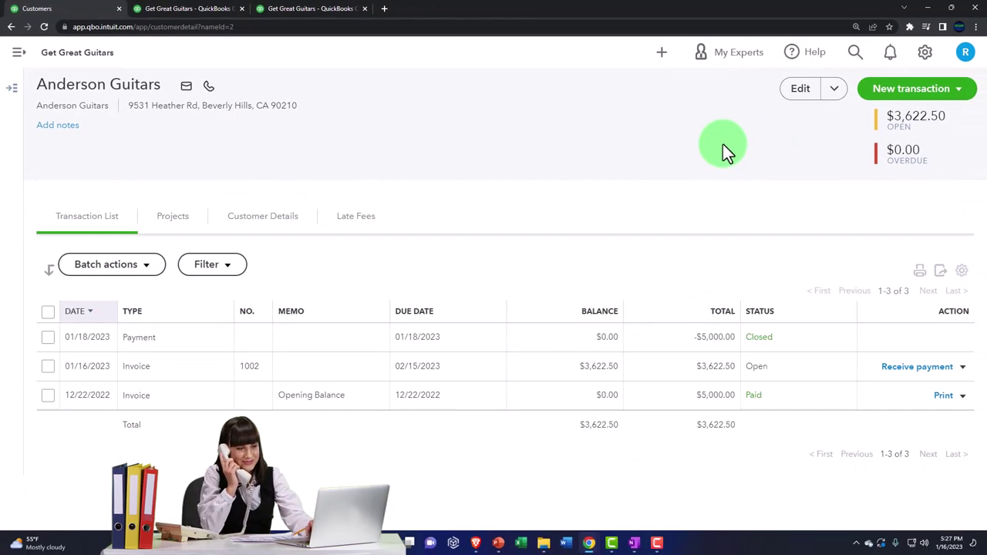
Review the QuickBooks Desktop home flowchart in OneNote, then show QuickBooks Online's + New transaction list.
left_click(635, 543)
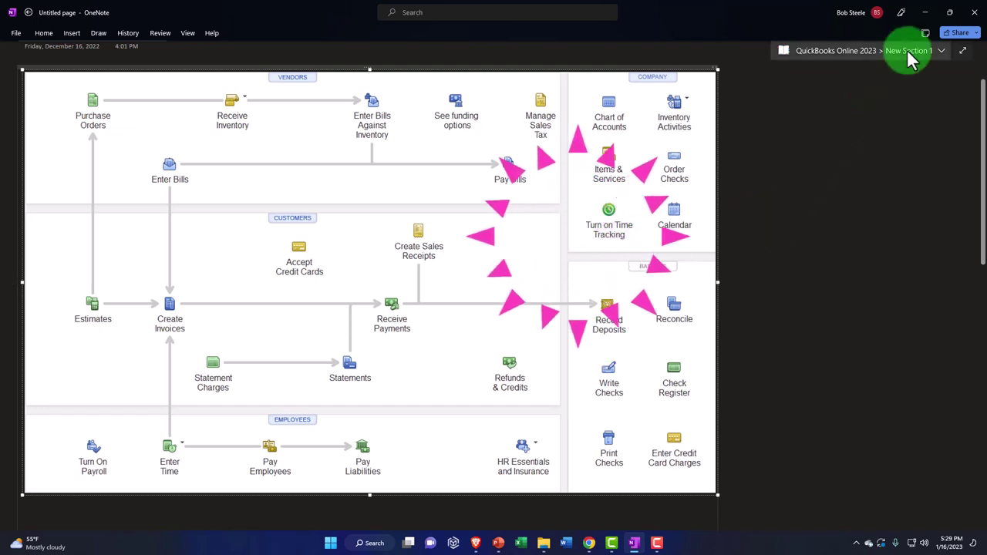
left_click(925, 12)
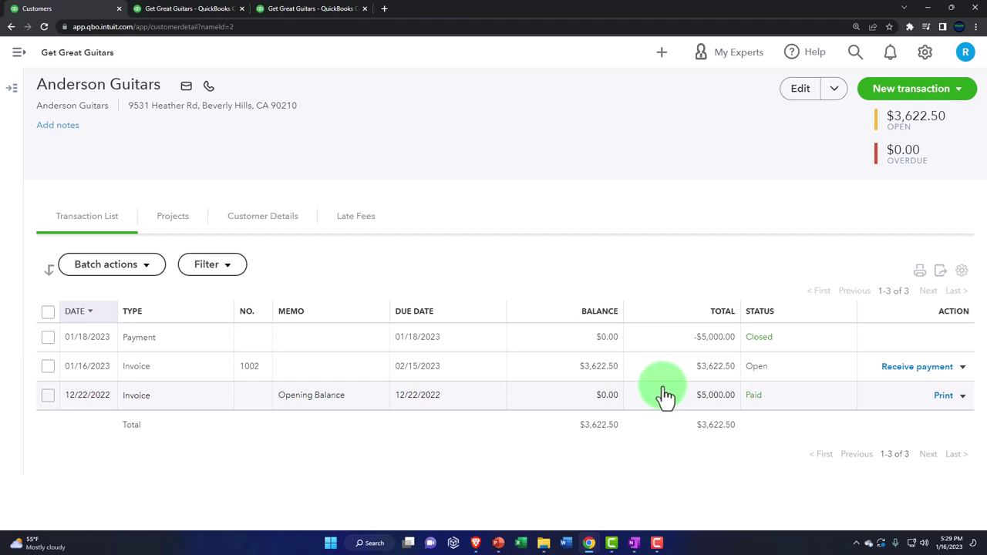
left_click(663, 55)
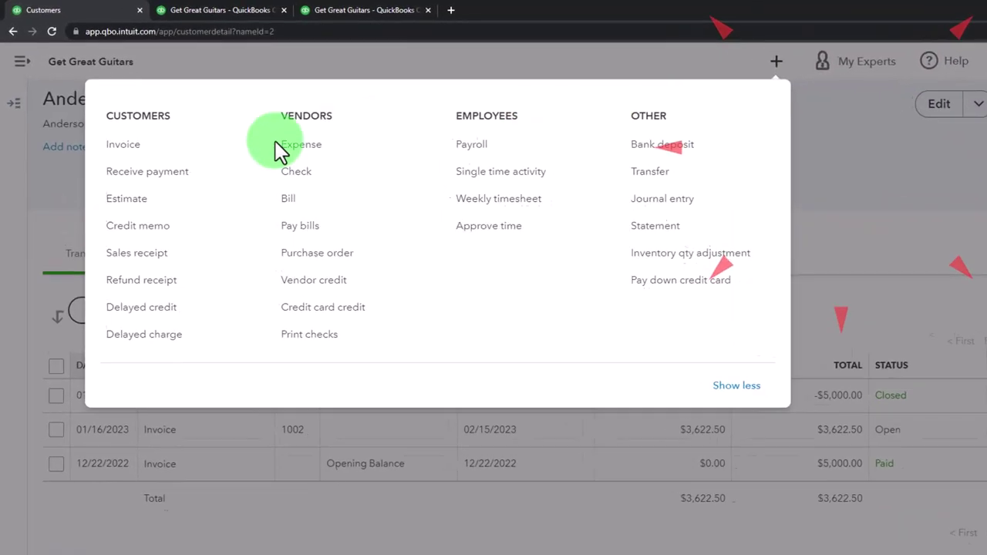
Start a received payment from Anderson Guitars dated 01/25/2023.
left_click(155, 171)
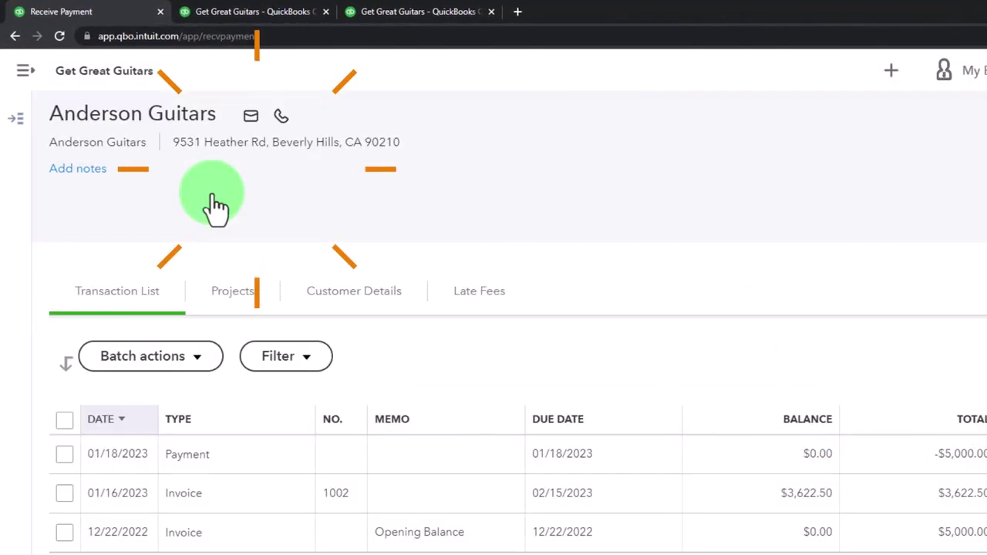
type("an")
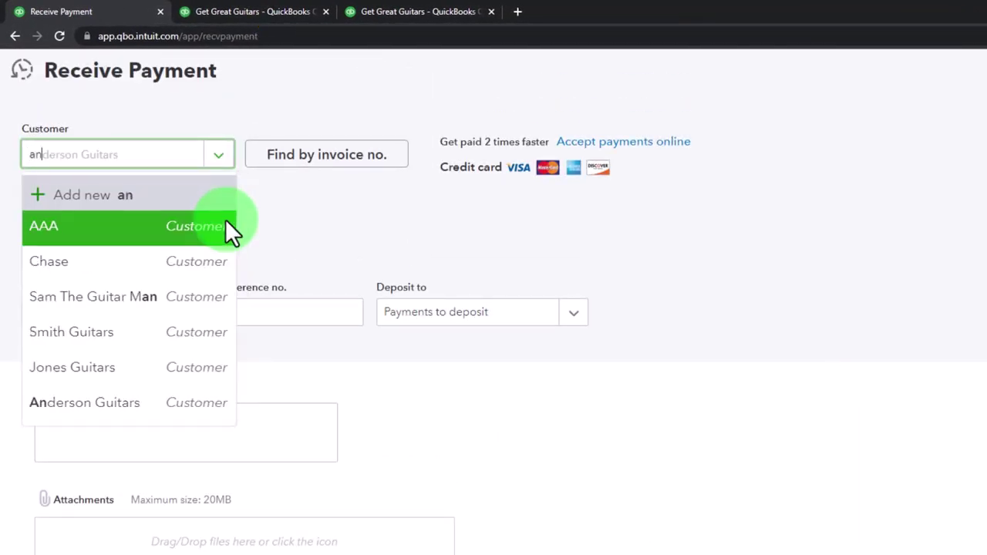
key("Down")
key("Down")
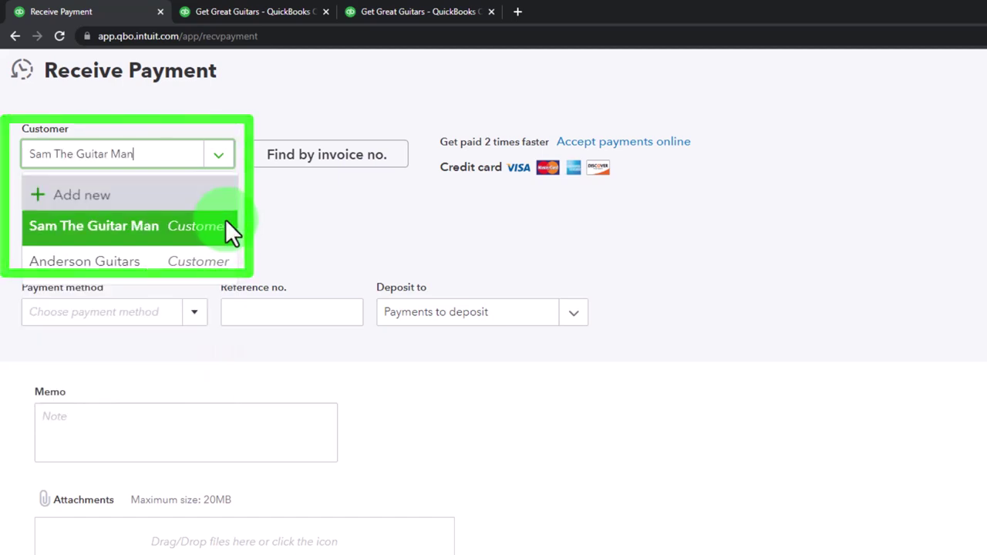
key("Return")
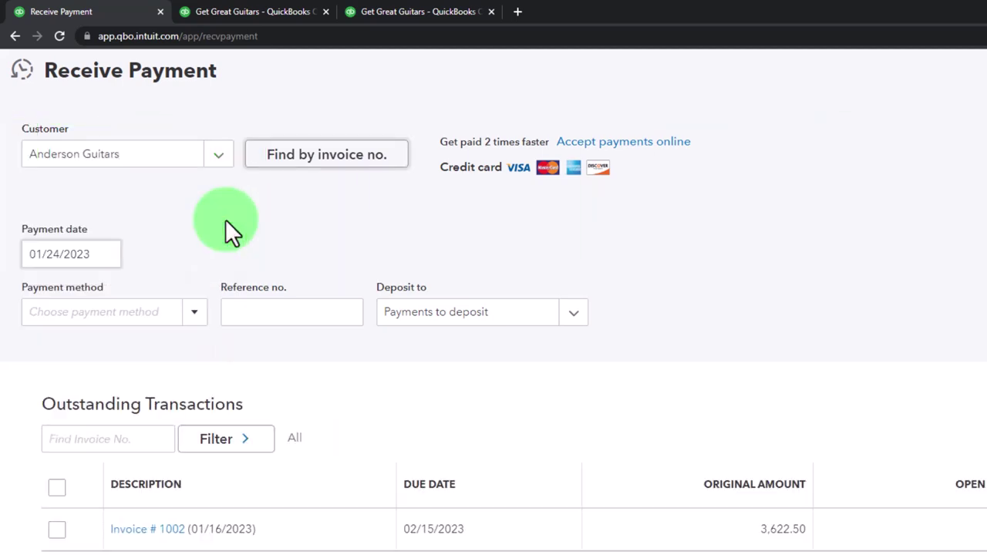
key("Tab")
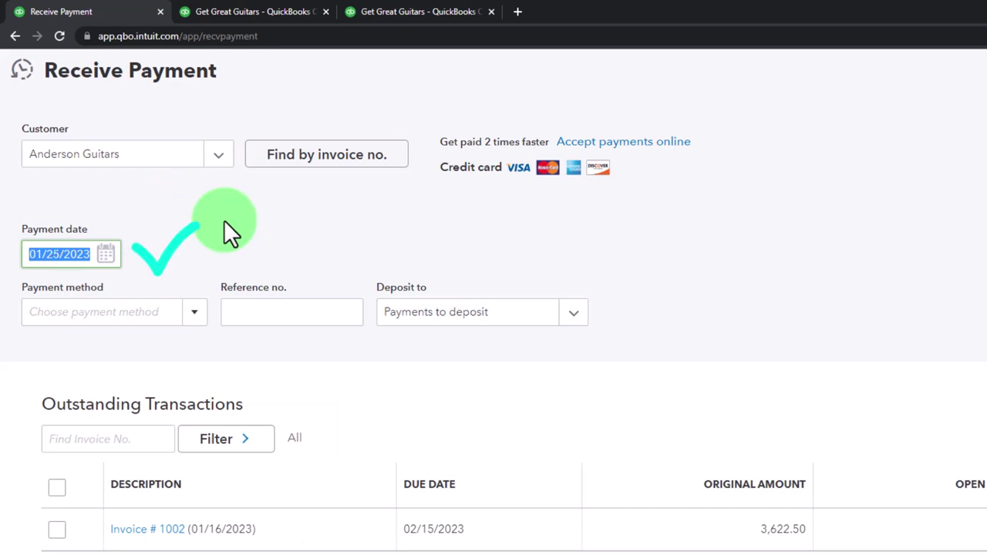
key("Tab")
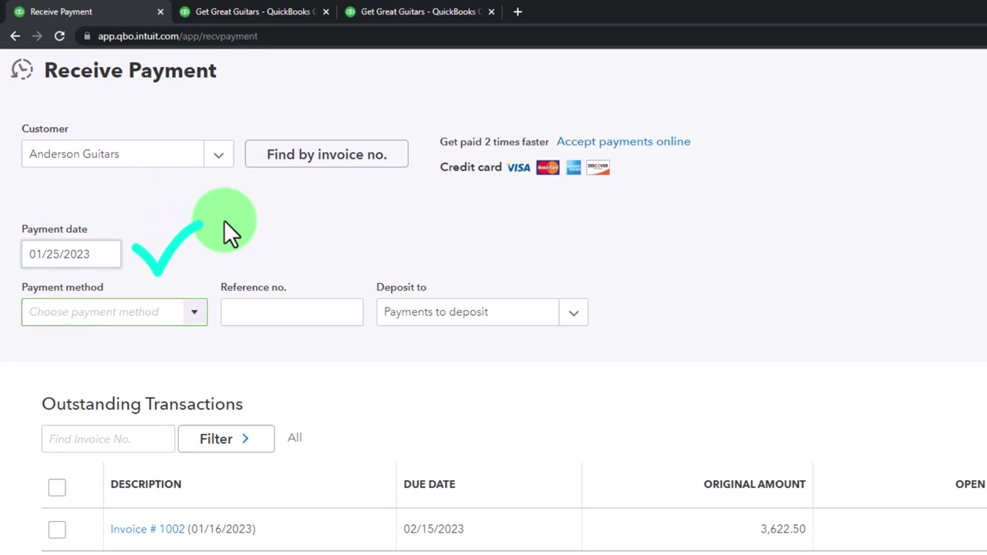
Set the payment method to Cash and keep Payments to deposit as the deposit account.
left_click(194, 311)
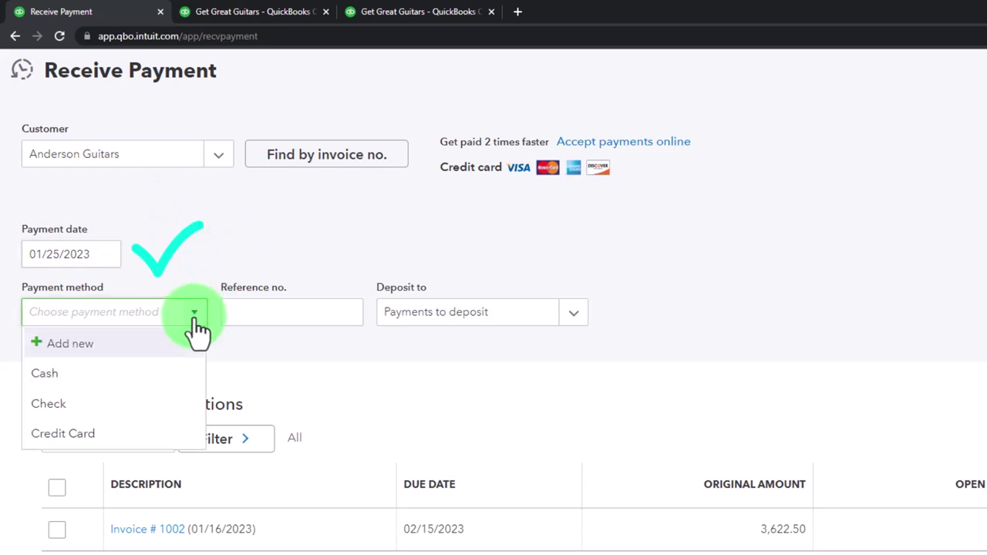
left_click(114, 378)
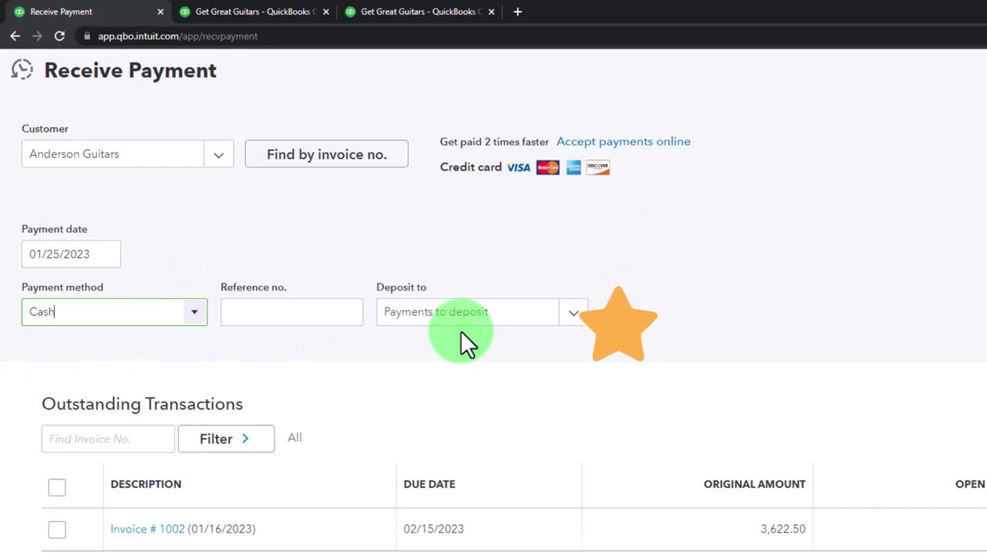
key("Tab")
key("Tab")
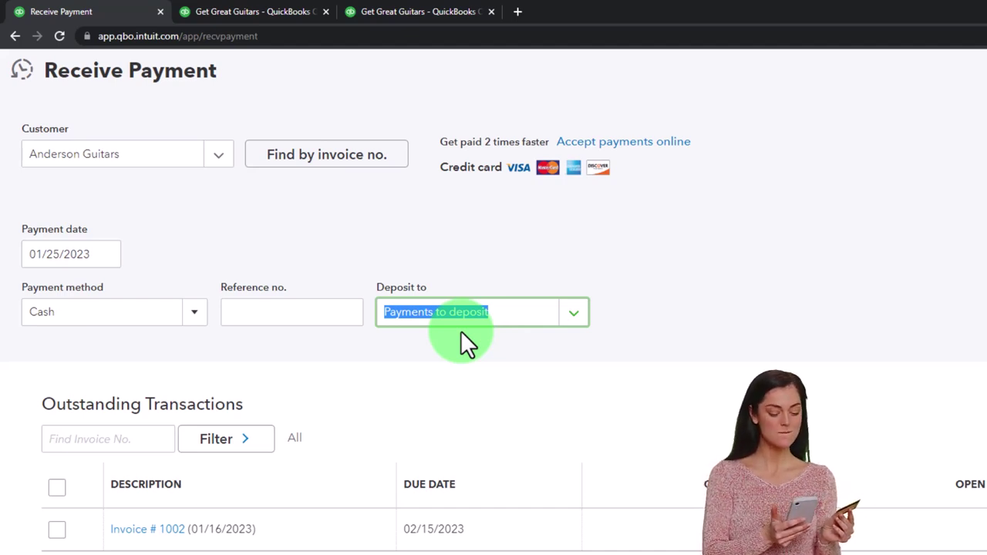
left_click(569, 325)
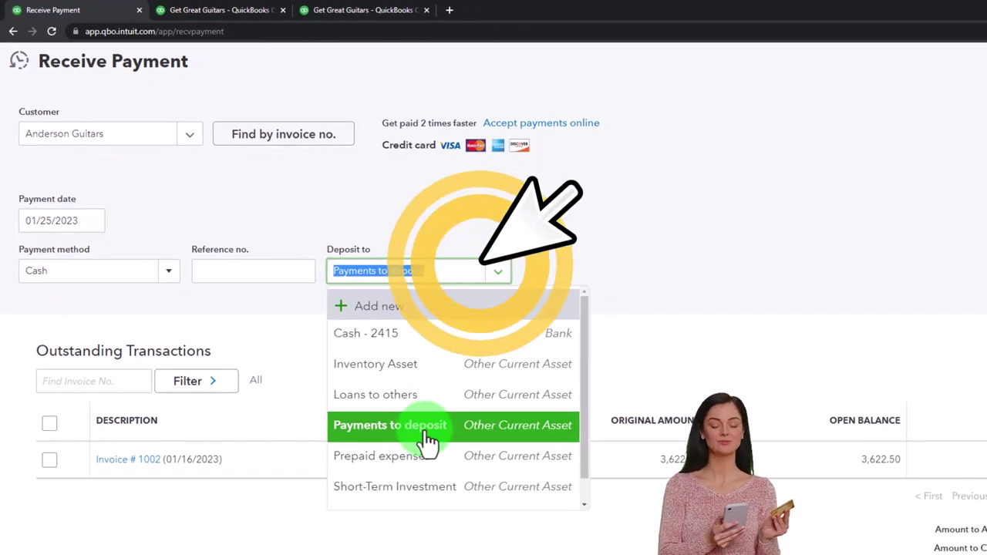
left_click(428, 426)
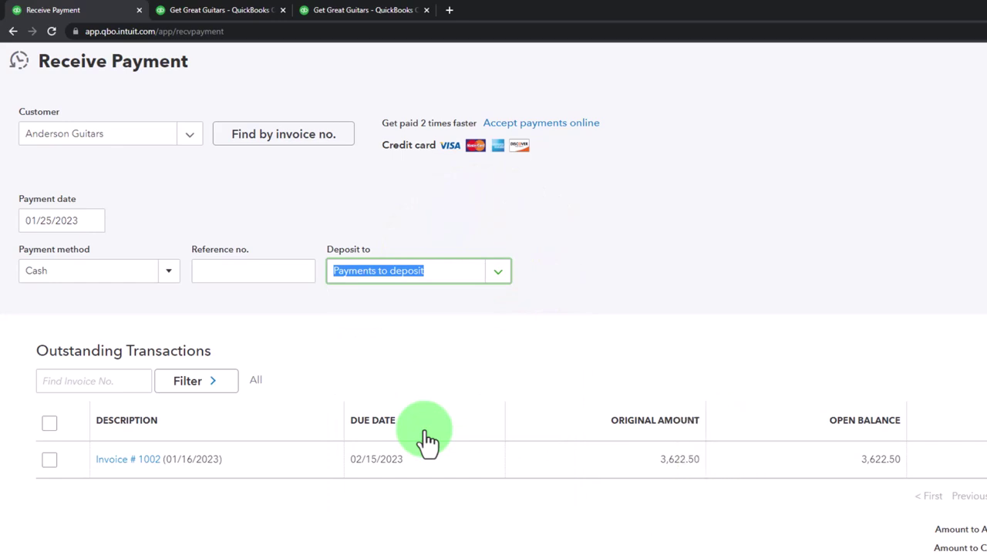
Apply the $3,622.50 payment to invoice 1002 and save and close.
scroll(363, 444, "down", 1)
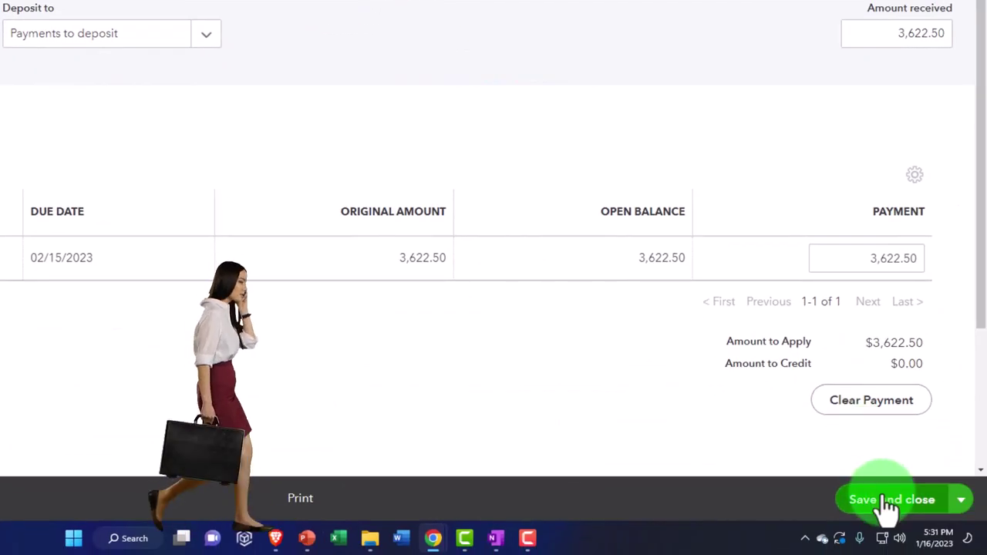
left_click(889, 501)
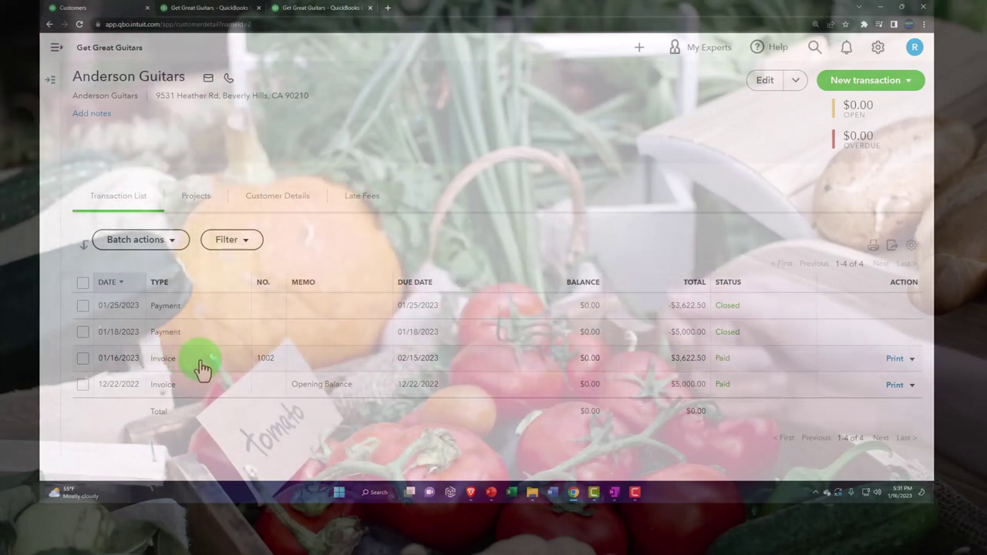
Check invoice 1002 shows Paid, then open All sales listing 3 open invoices totalling $43,208.
left_click(201, 369)
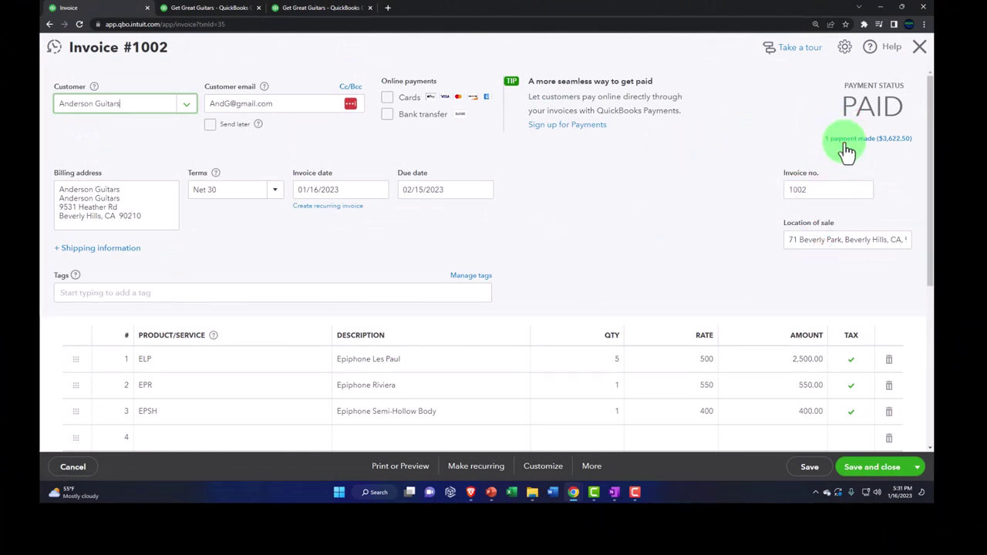
left_click(920, 55)
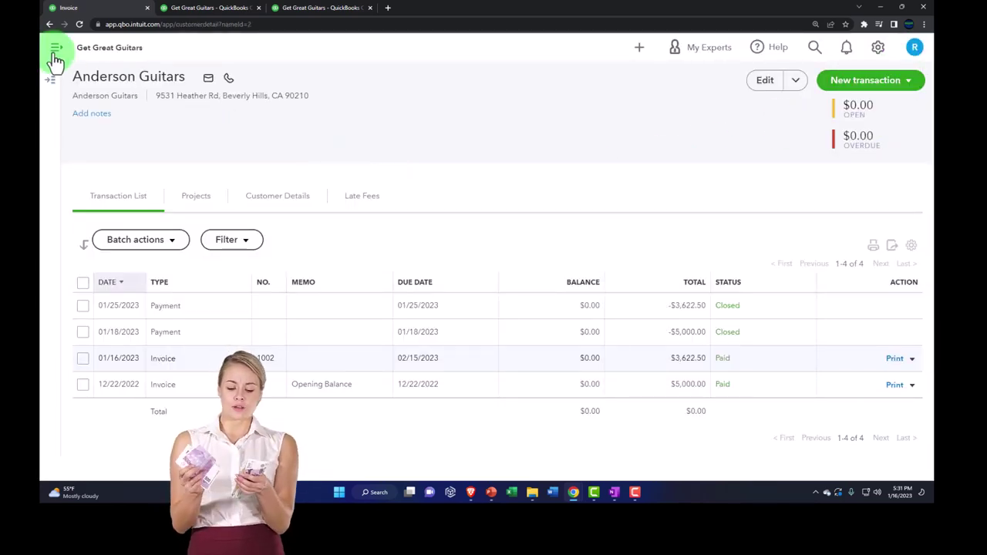
left_click(56, 50)
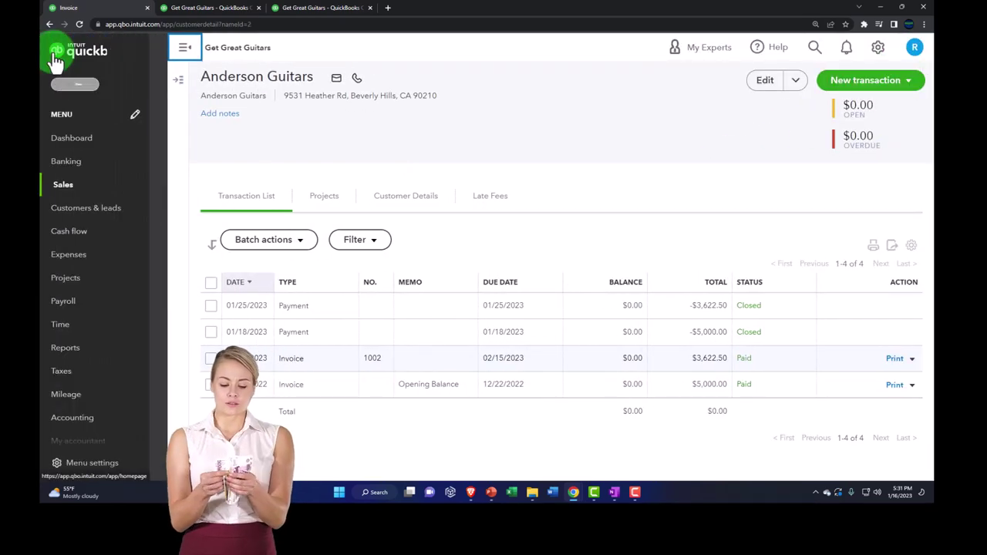
left_click(61, 185)
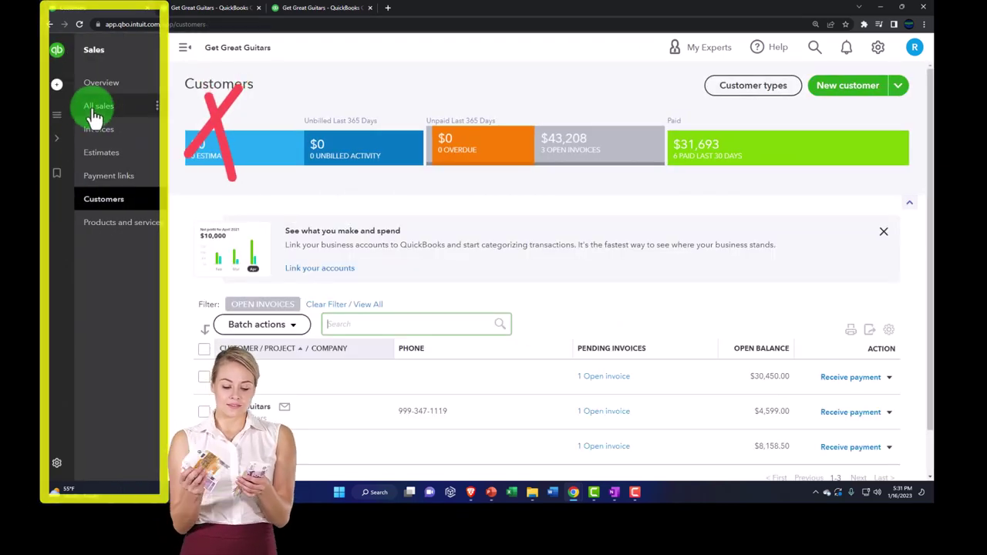
left_click(94, 115)
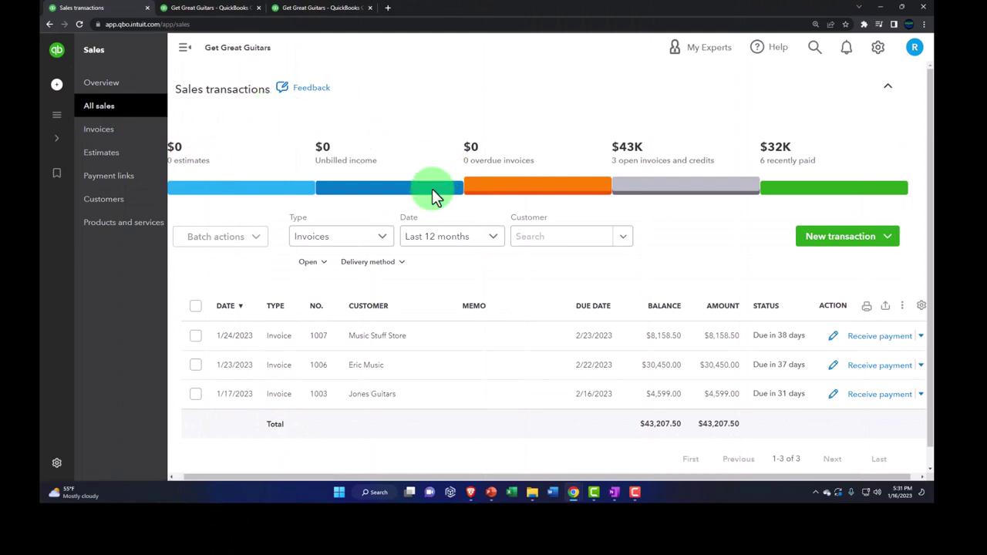
List invoices of all statuses, including paid invoice 1002, then switch to the sample company window.
left_click(180, 58)
left_click(260, 222)
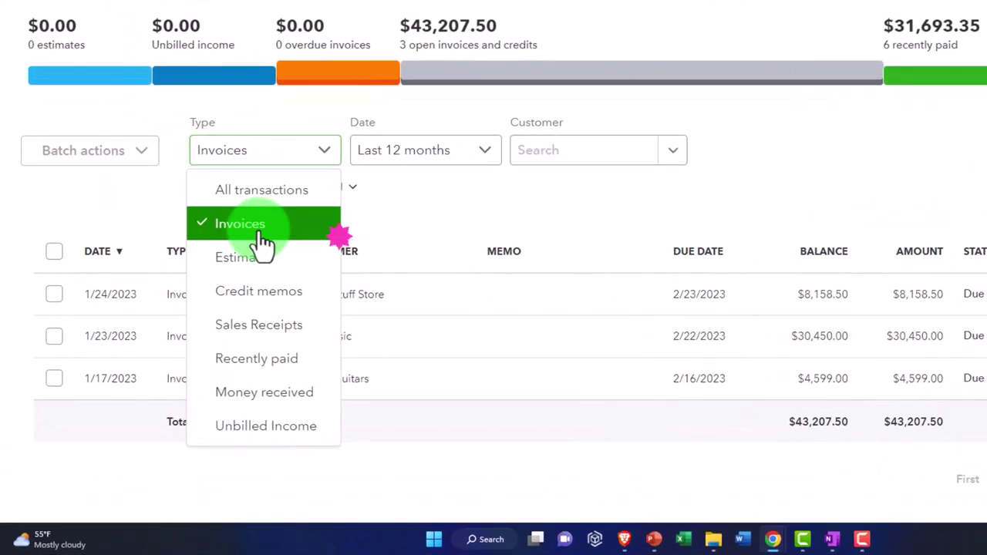
left_click(236, 192)
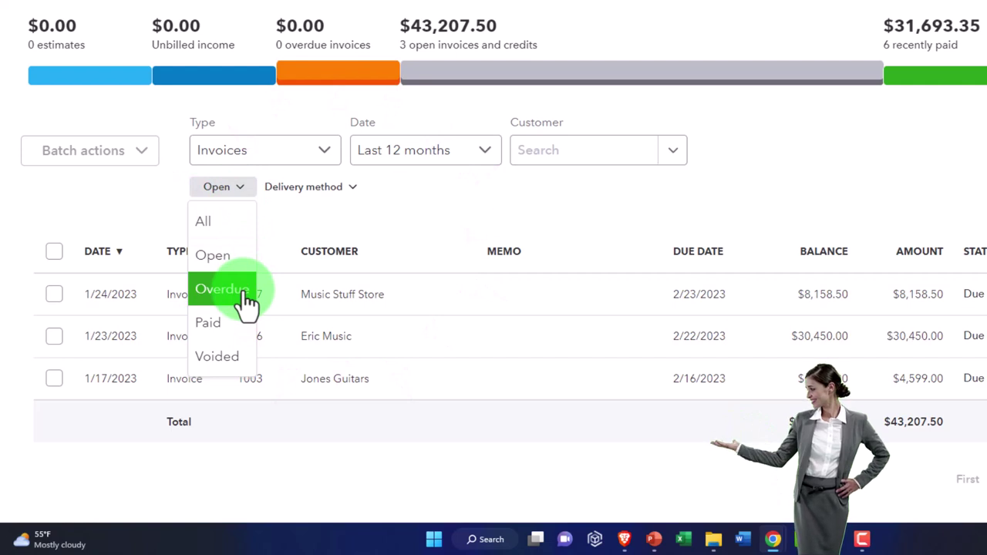
left_click(223, 224)
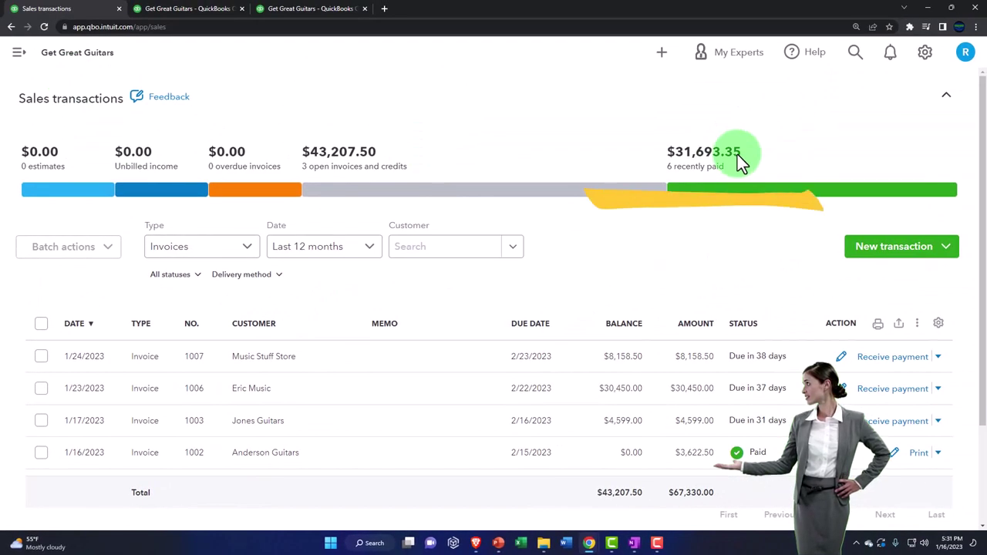
key("alt+Tab")
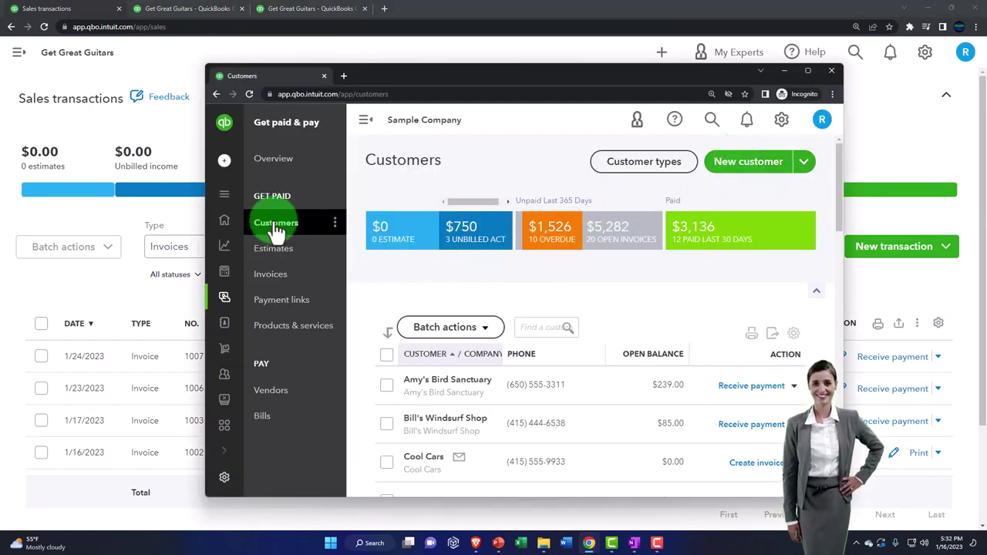
Open the sample company's Bookkeeping > Transactions All sales list, then drag its window aside.
mouse_move(235, 221)
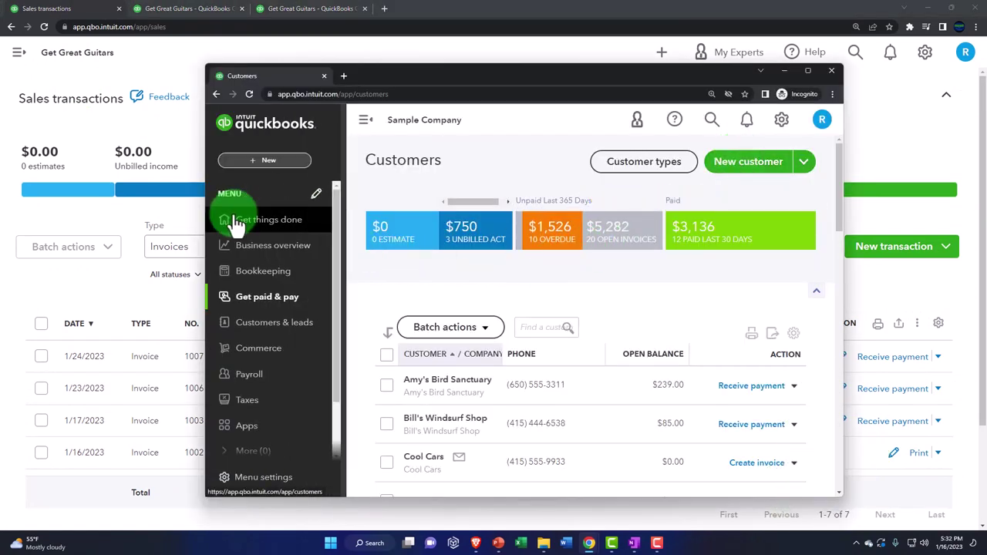
left_click(250, 281)
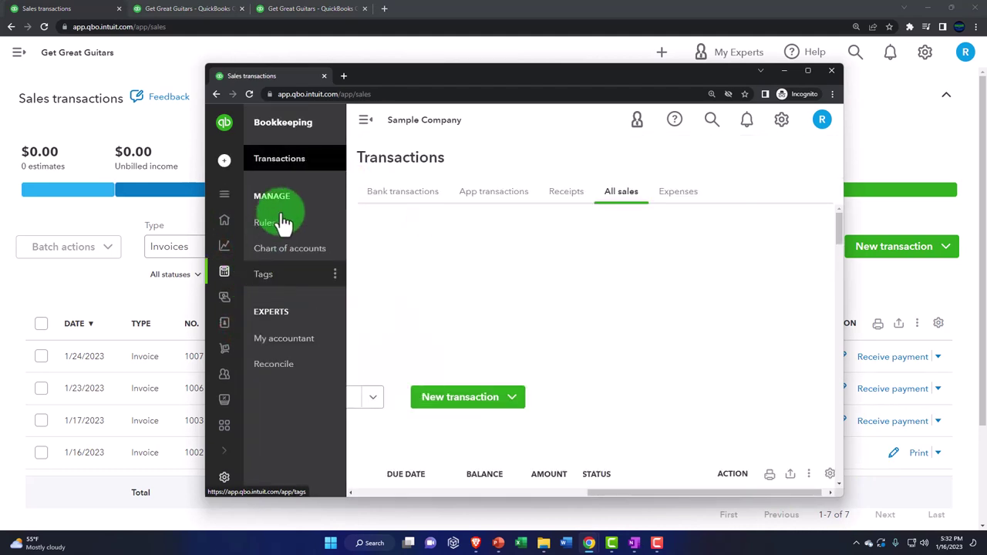
left_click(281, 164)
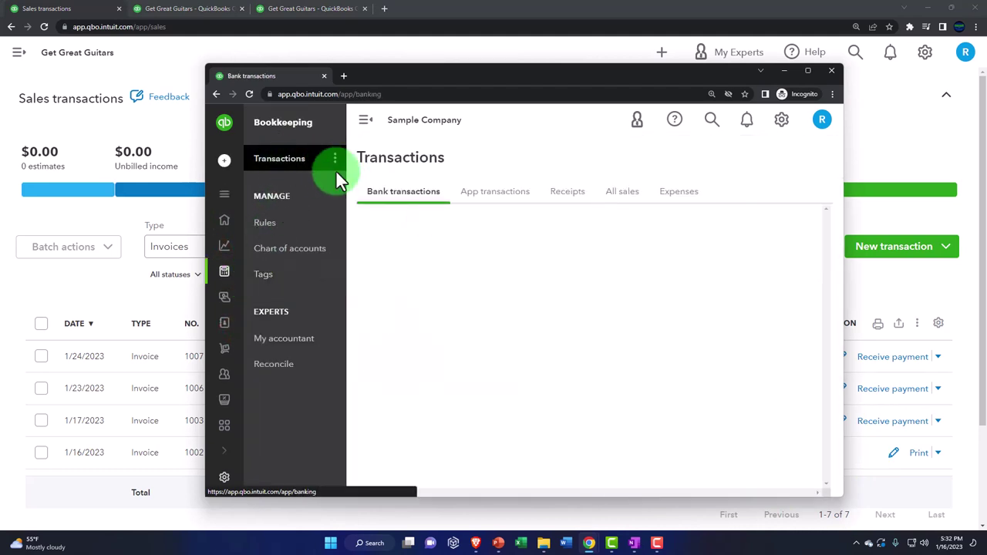
left_click(624, 194)
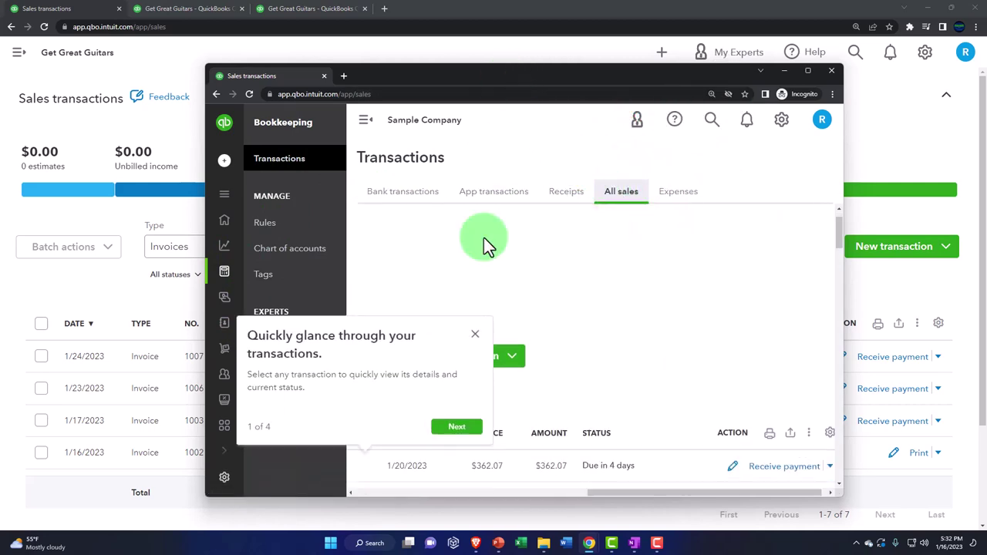
left_click_drag(469, 79, 986, 81)
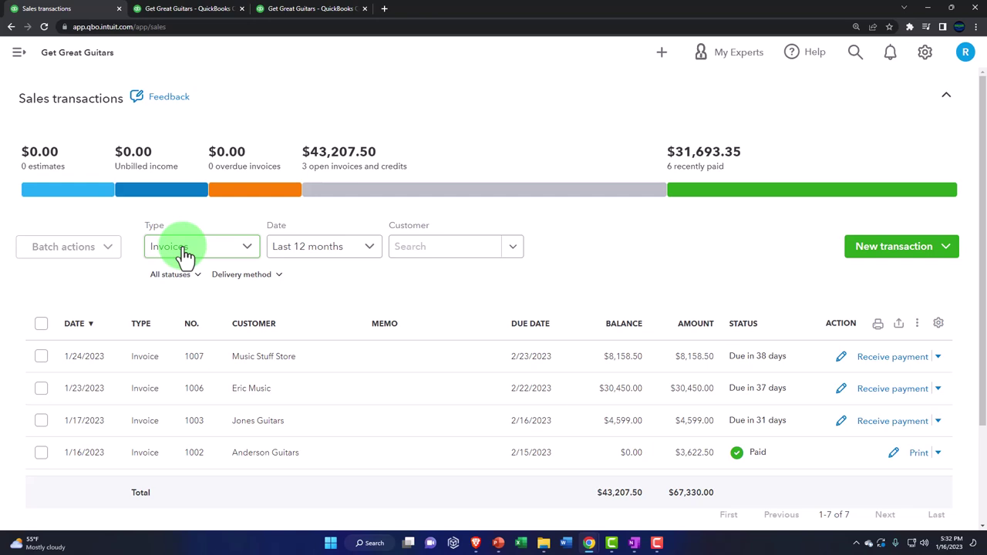
Switch to the Balance Sheet report and zoom in for easier reading.
left_click(192, 9)
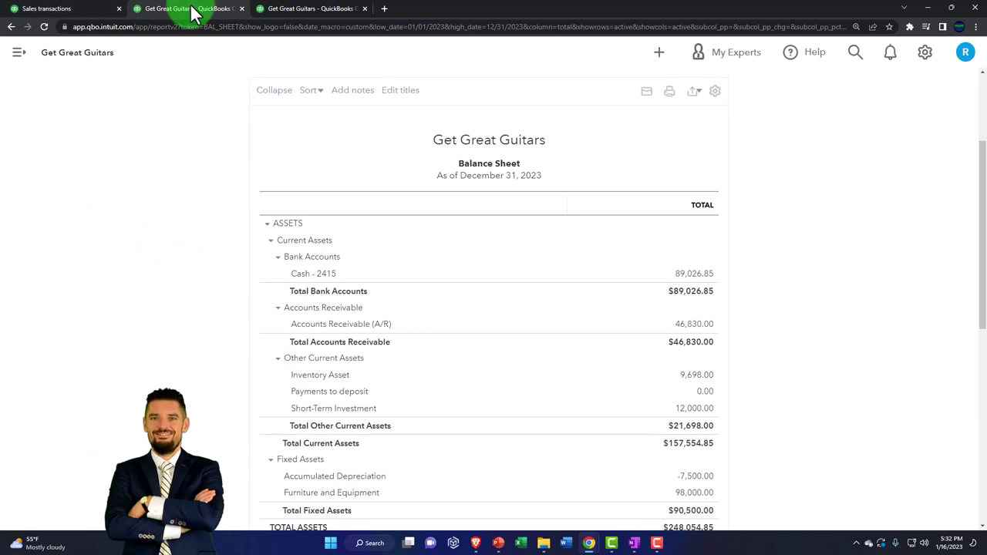
scroll(201, 265, "up", 3)
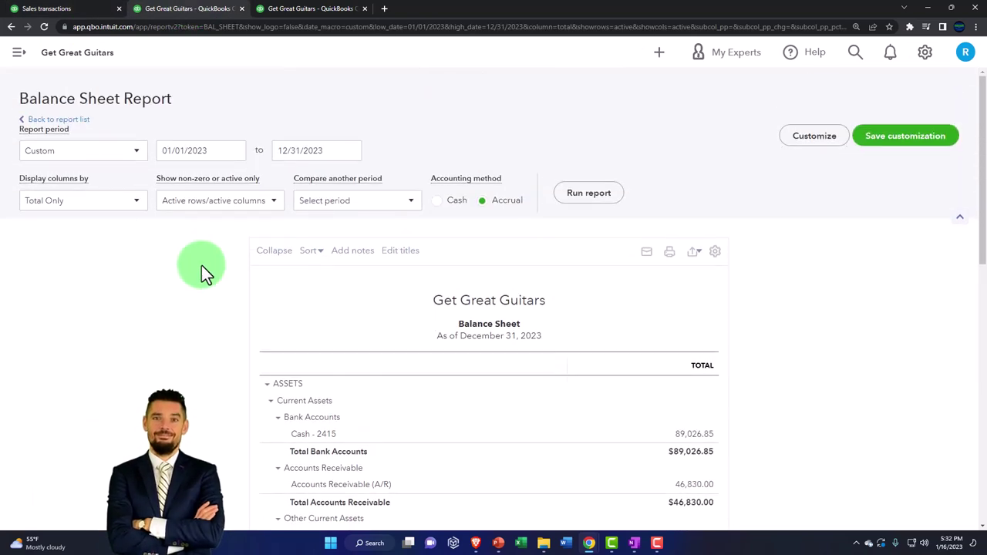
scroll(396, 370, "down", 2)
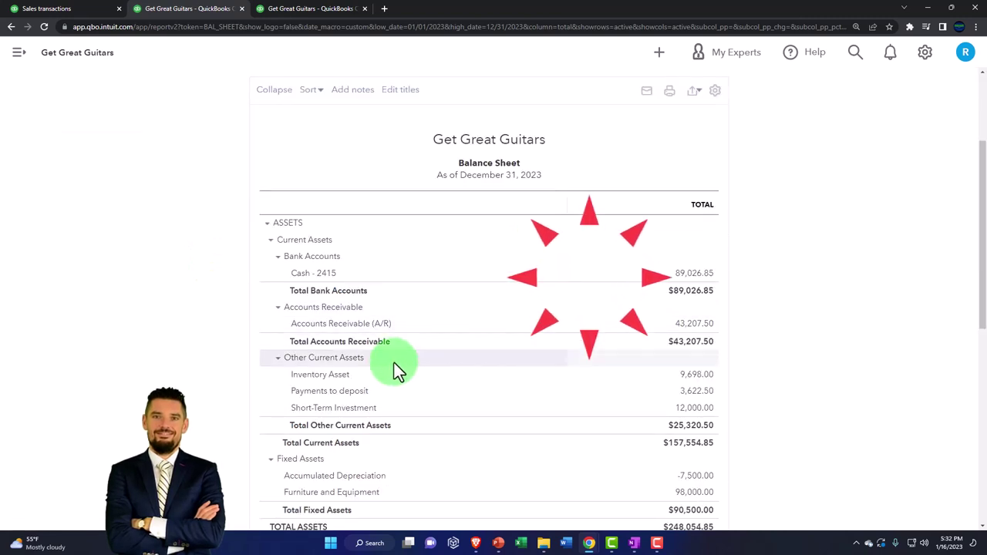
key("ctrl+plus")
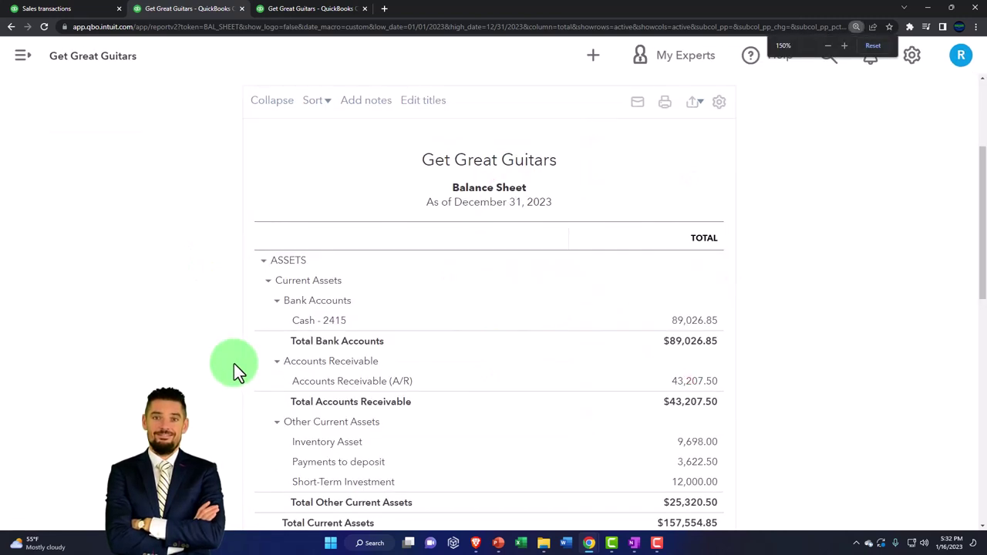
scroll(234, 363, "down", 1)
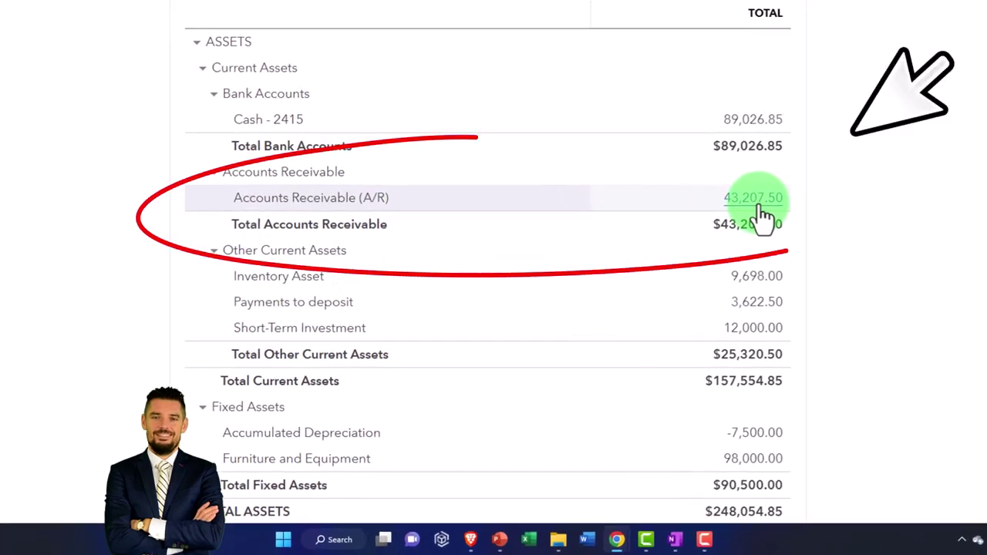
Drill into the Accounts Receivable balance and open the 01/25 Anderson Guitars 3,622.50 payment.
left_click(762, 206)
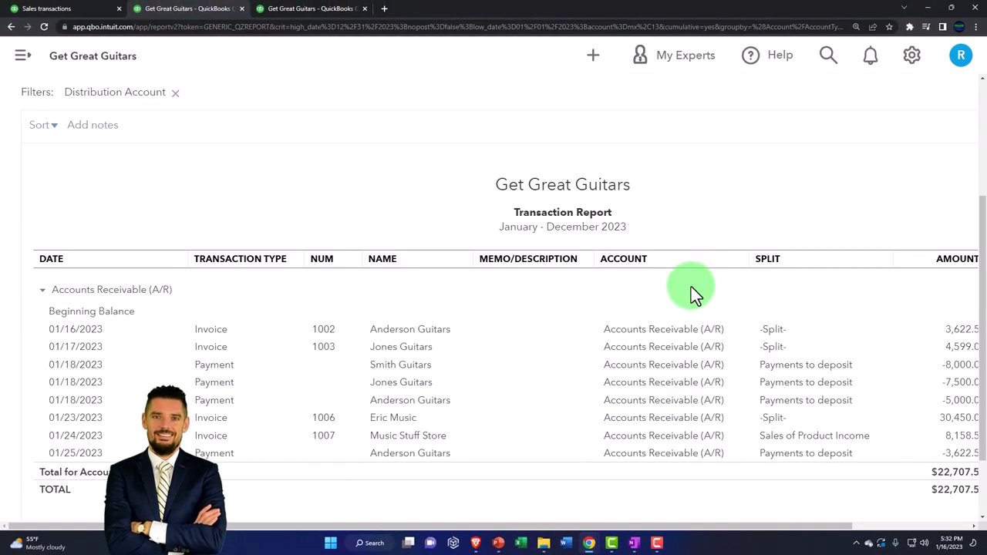
key("ctrl+minus")
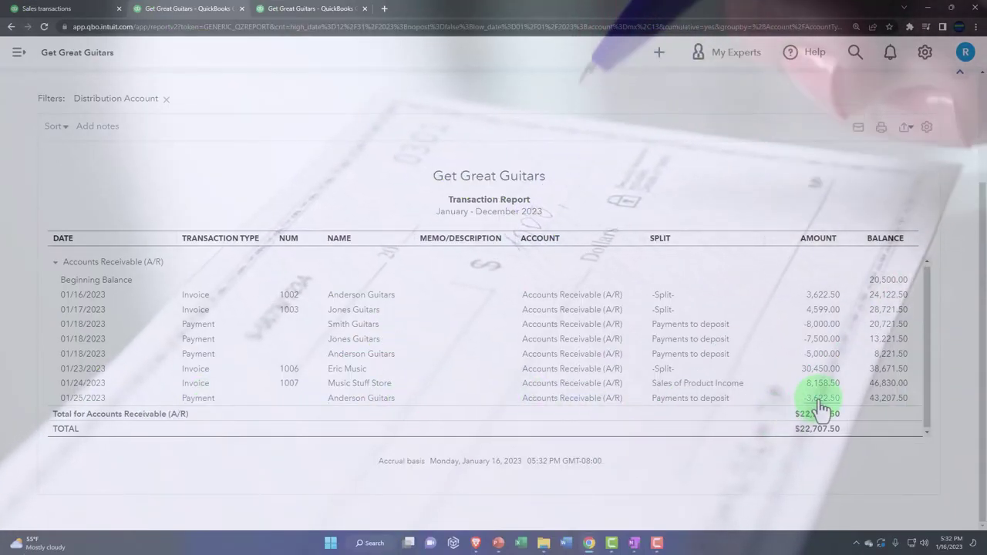
left_click(821, 401)
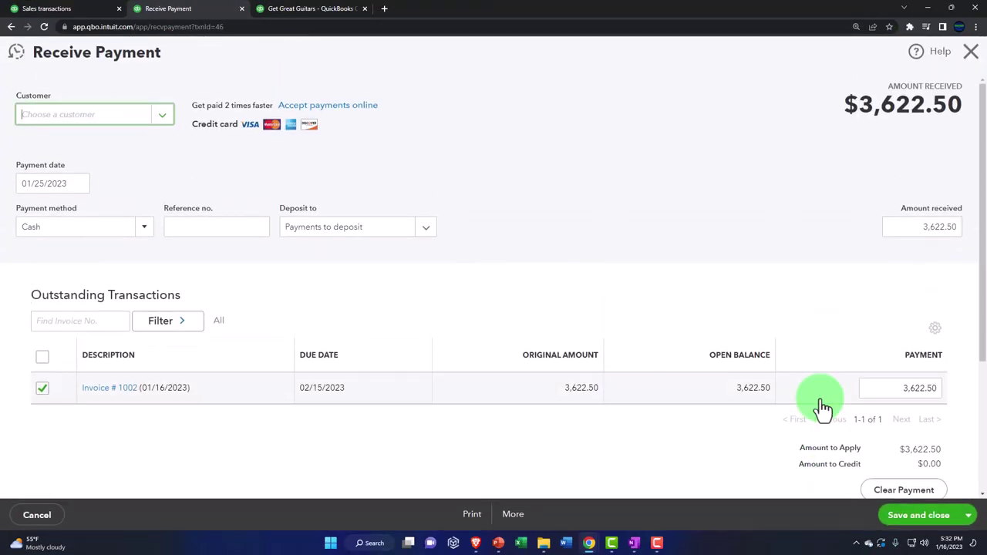
Close the payment and return to the zoomed-in Balance Sheet summary.
left_click(971, 52)
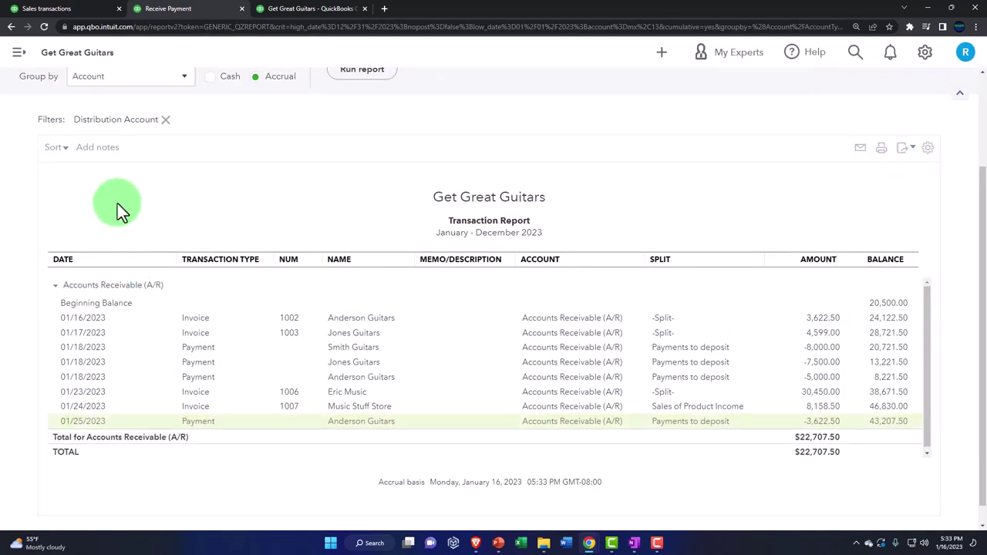
scroll(115, 205, "up", 3)
left_click(93, 123)
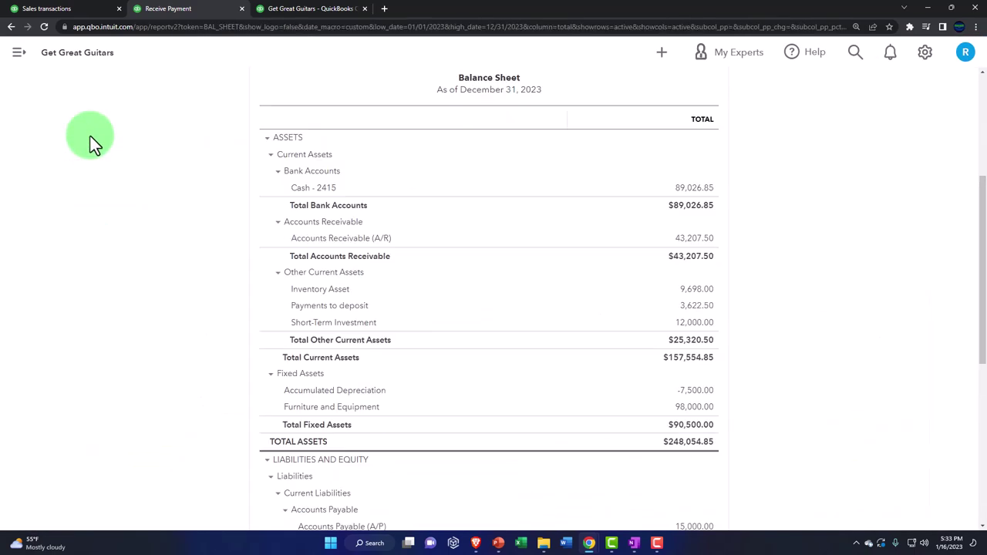
key("ctrl+plus")
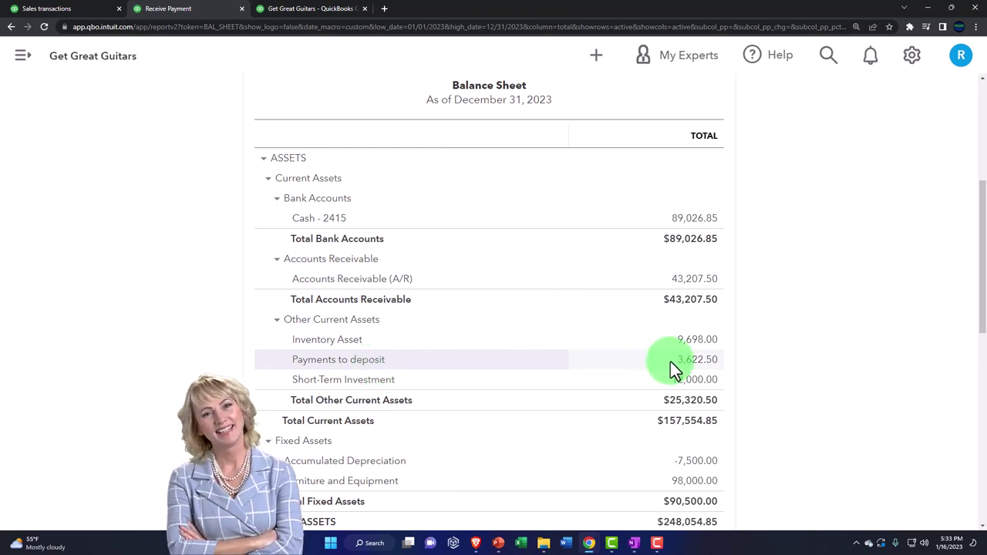
Review the Payments to deposit transaction detail, then go back to the report summary.
left_click(697, 371)
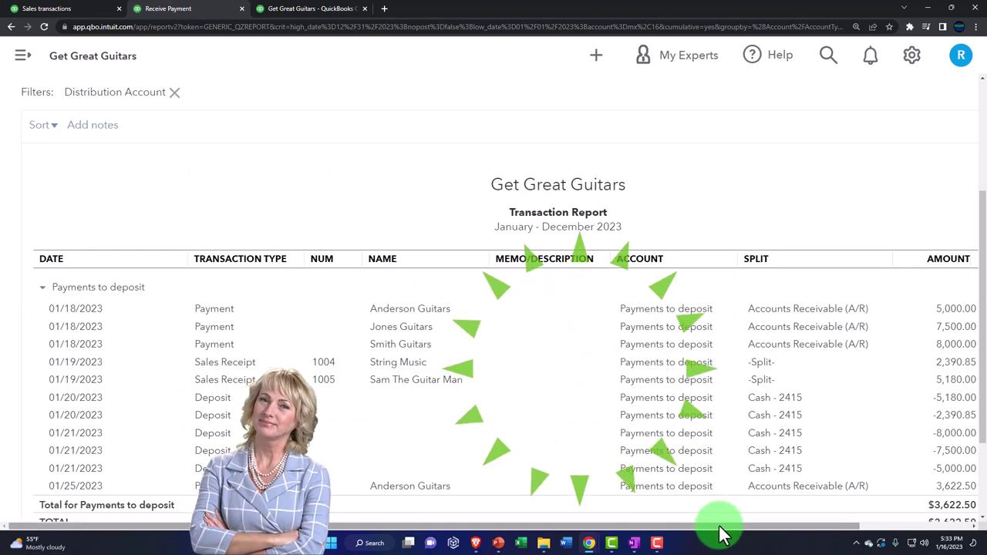
key("ctrl+minus")
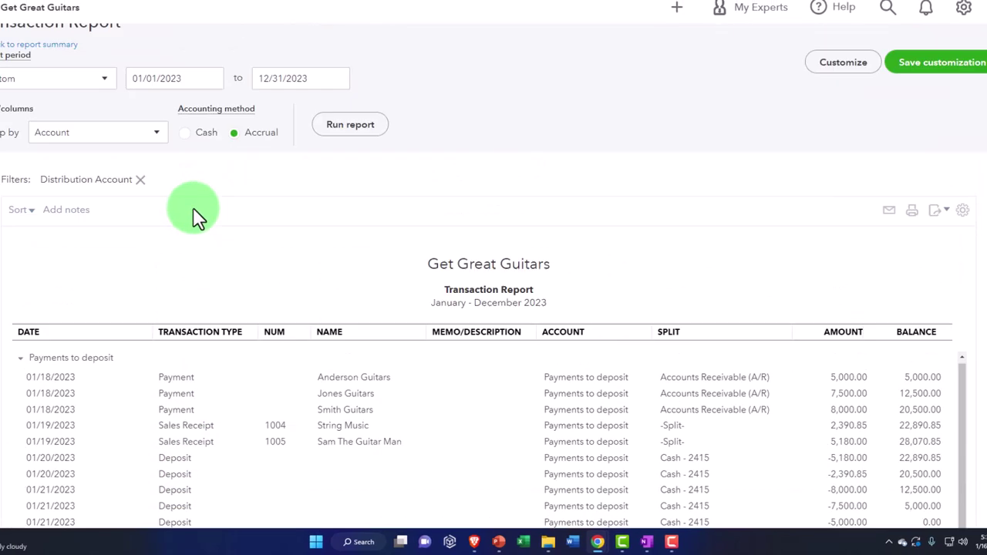
left_click(100, 114)
scroll(105, 149, "down", 4)
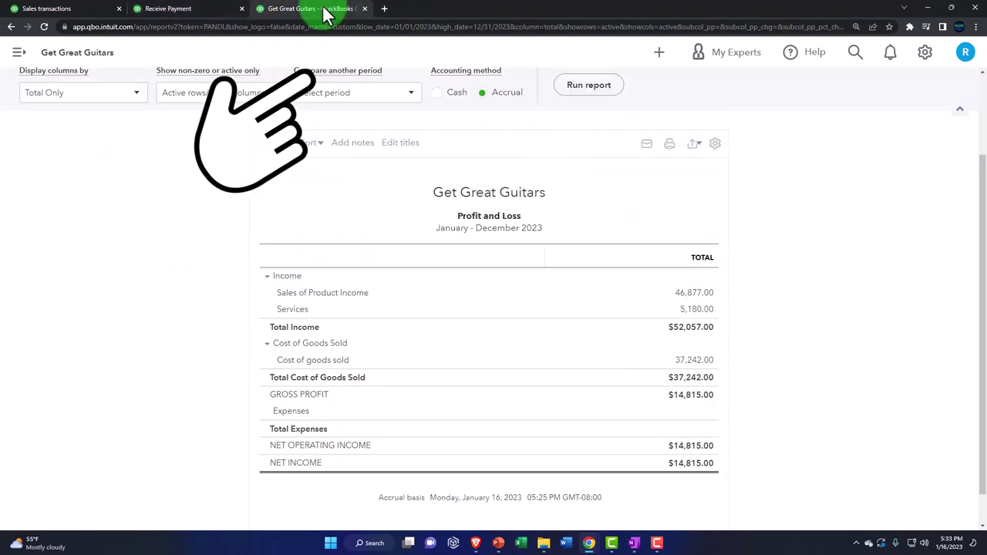
Duplicate the report tab and show the Reports list scrolled to the Who owes you group.
right_click(326, 10)
left_click(354, 81)
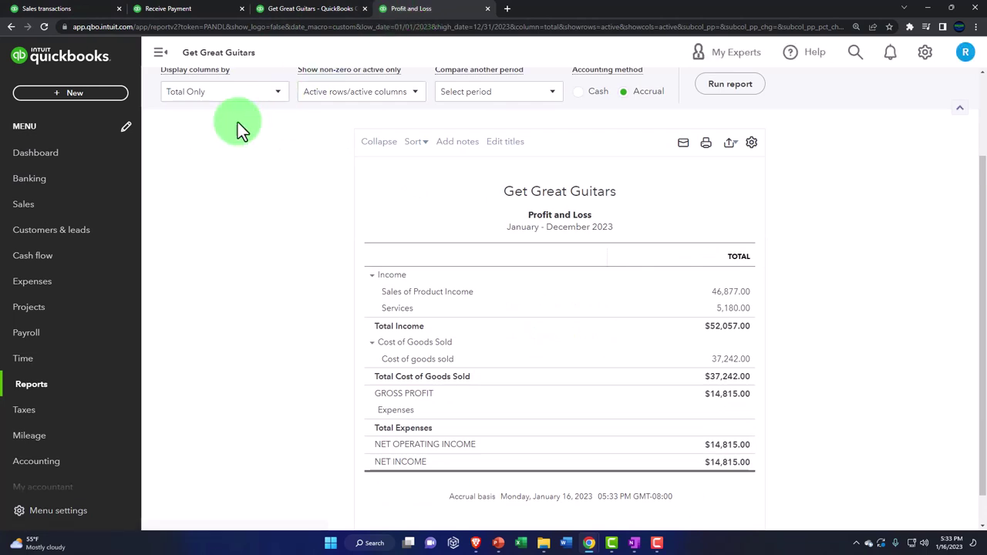
left_click(57, 391)
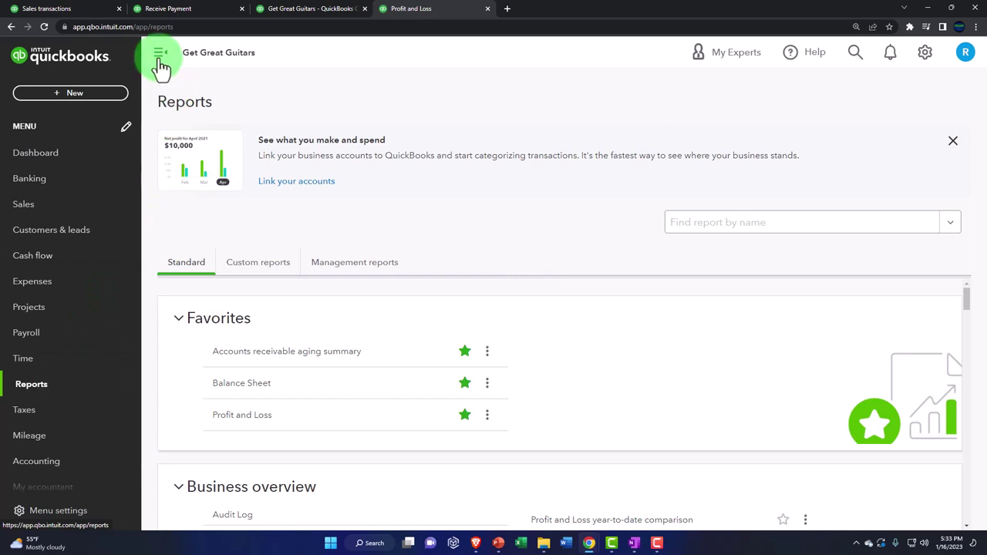
left_click(160, 59)
scroll(227, 283, "down", 4)
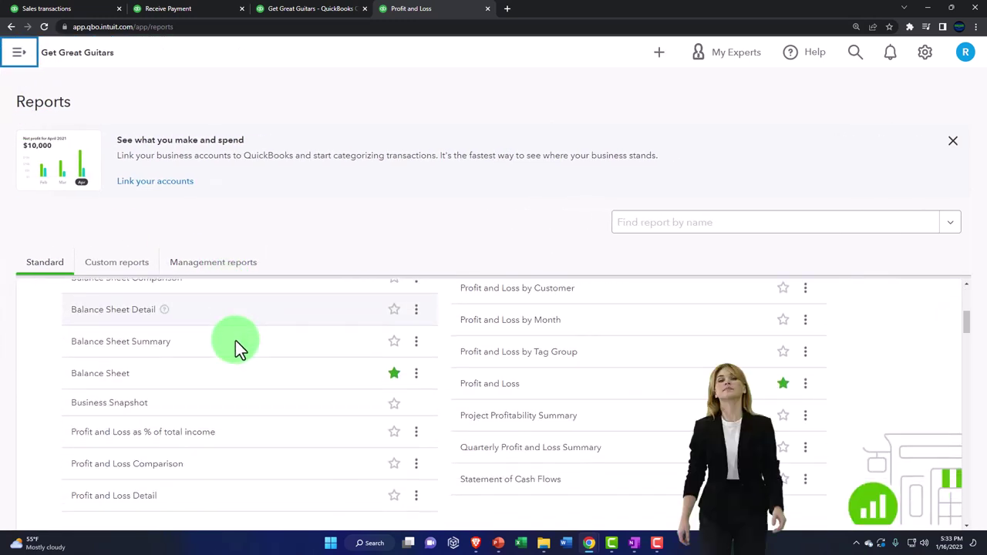
scroll(235, 340, "down", 3)
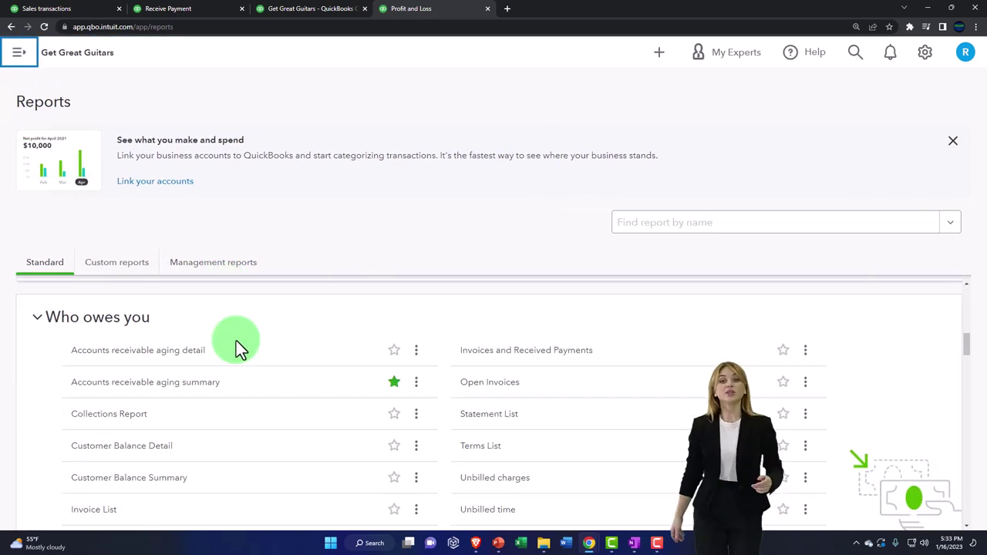
scroll(236, 344, "down", 1)
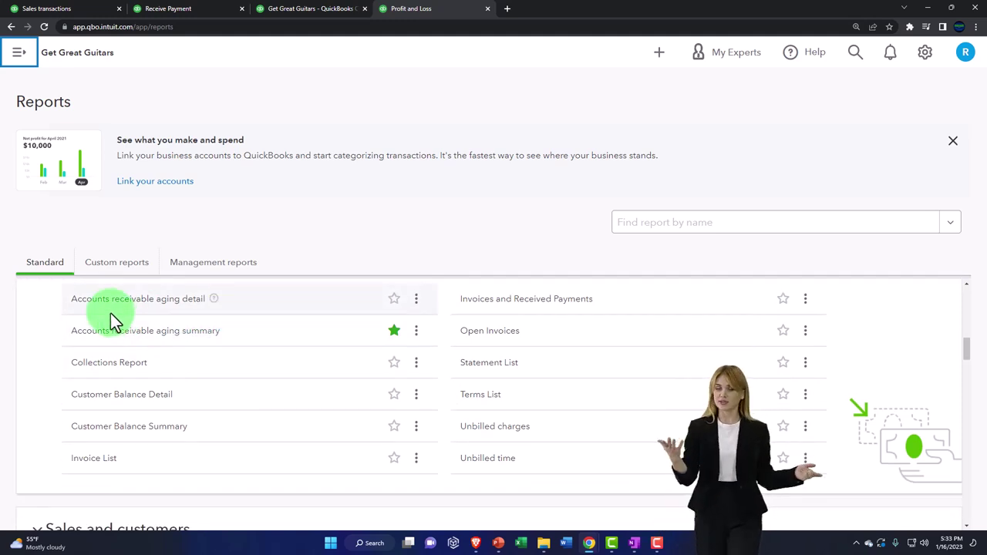
scroll(111, 313, "up", 1)
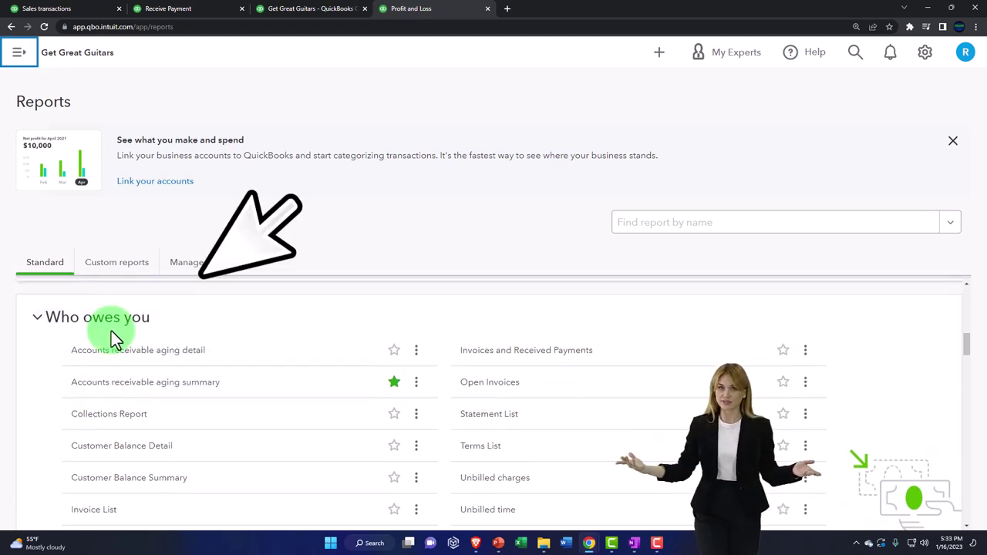
Run the A/R Aging Summary as of 12/31/2023, then switch to the Balance Sheet tab.
left_click(152, 384)
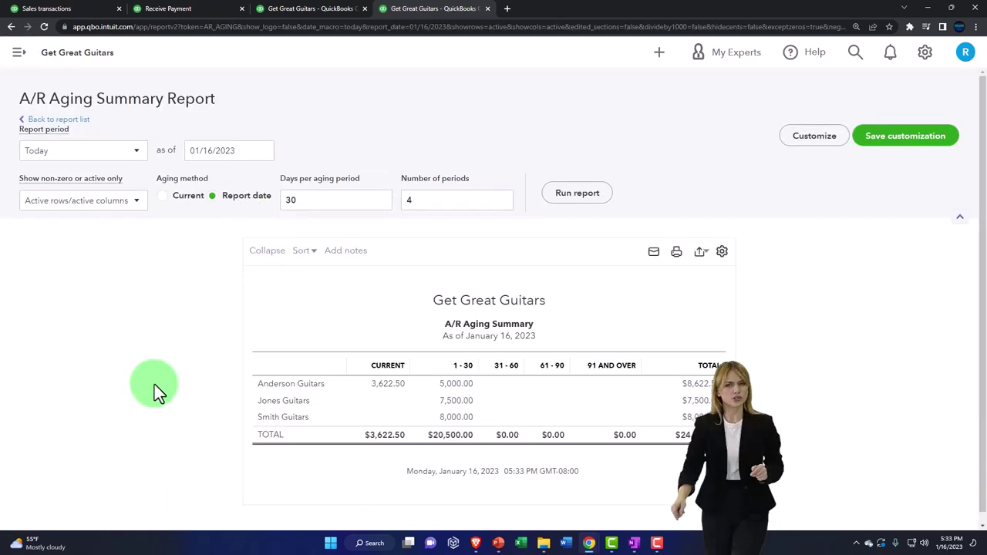
left_click(226, 150)
type("0")
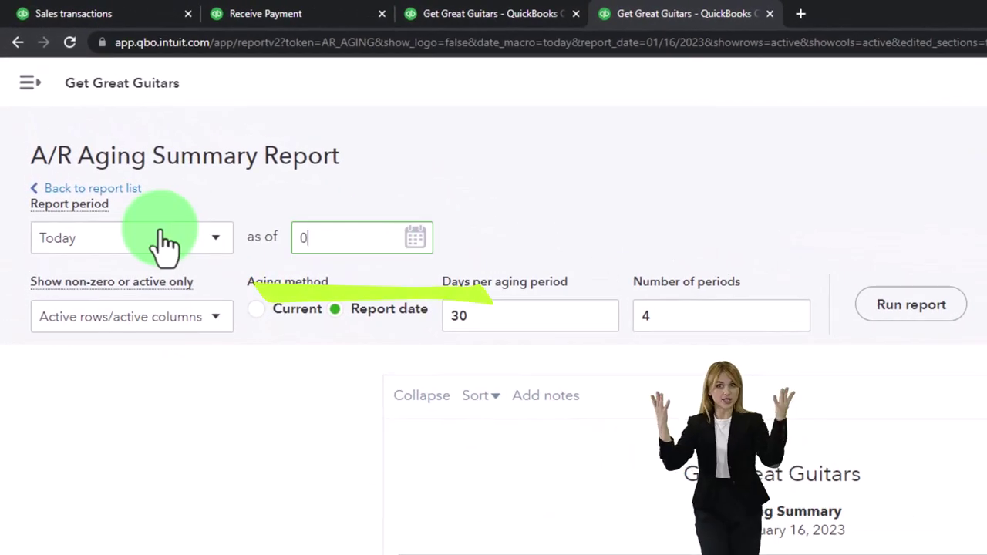
type("10")
key("BackSpace")
key("BackSpace")
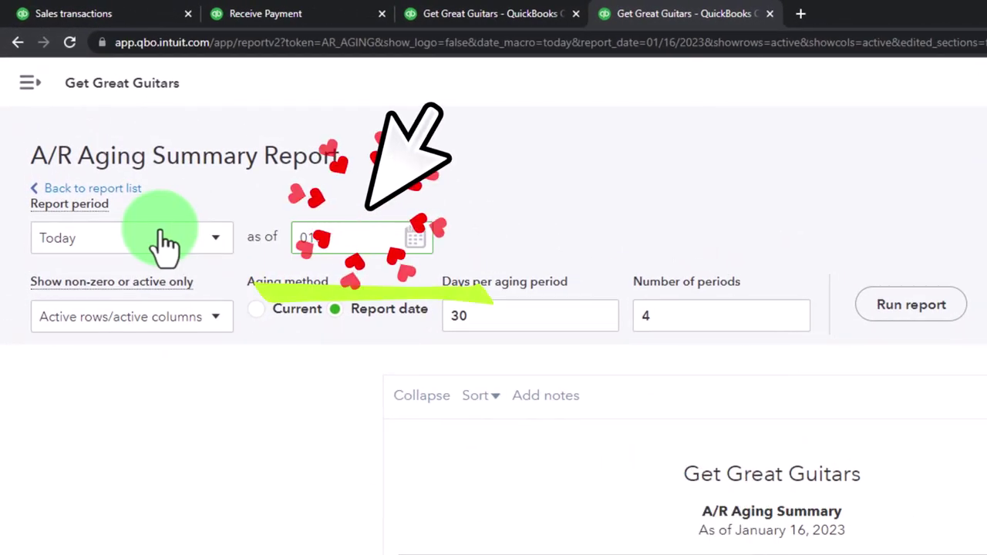
type("12/31/2023")
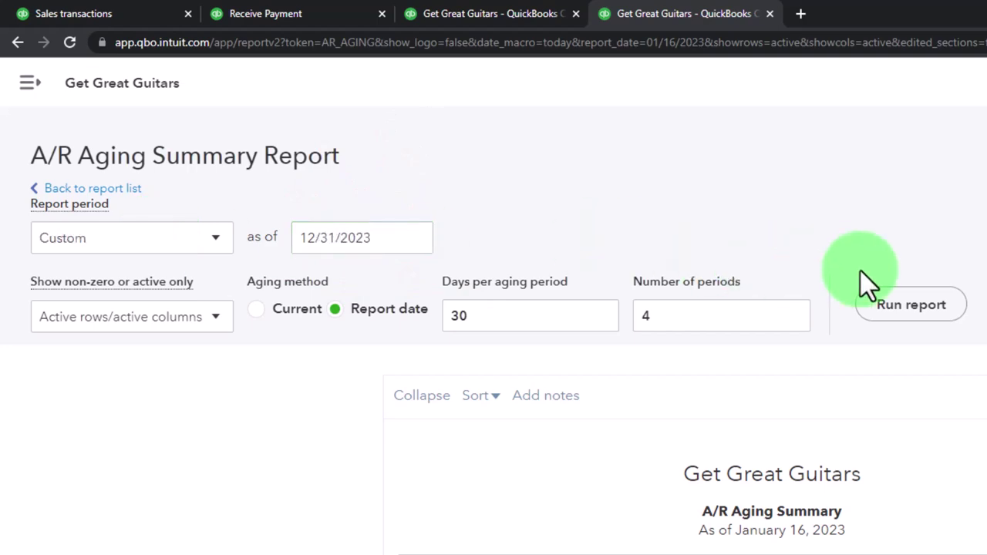
left_click(913, 308)
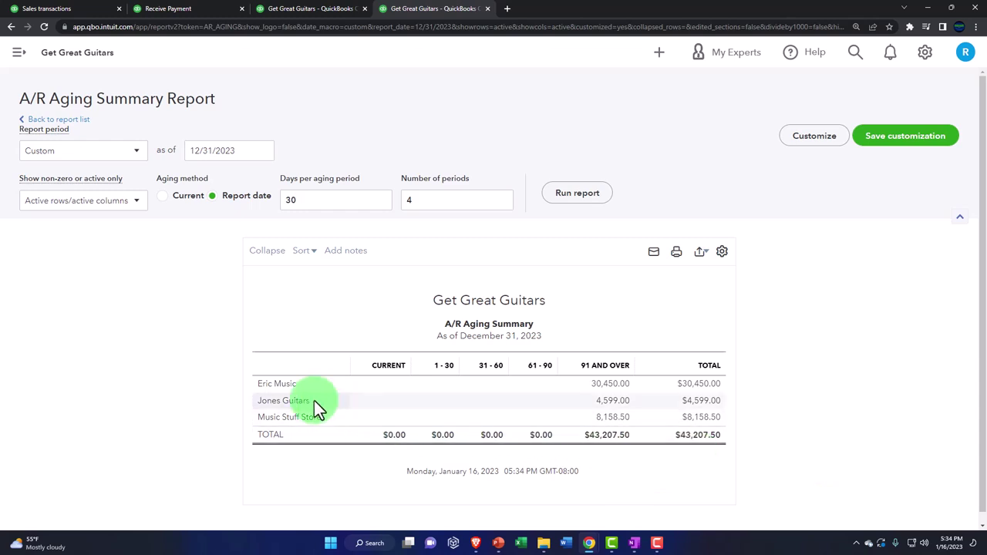
left_click(196, 8)
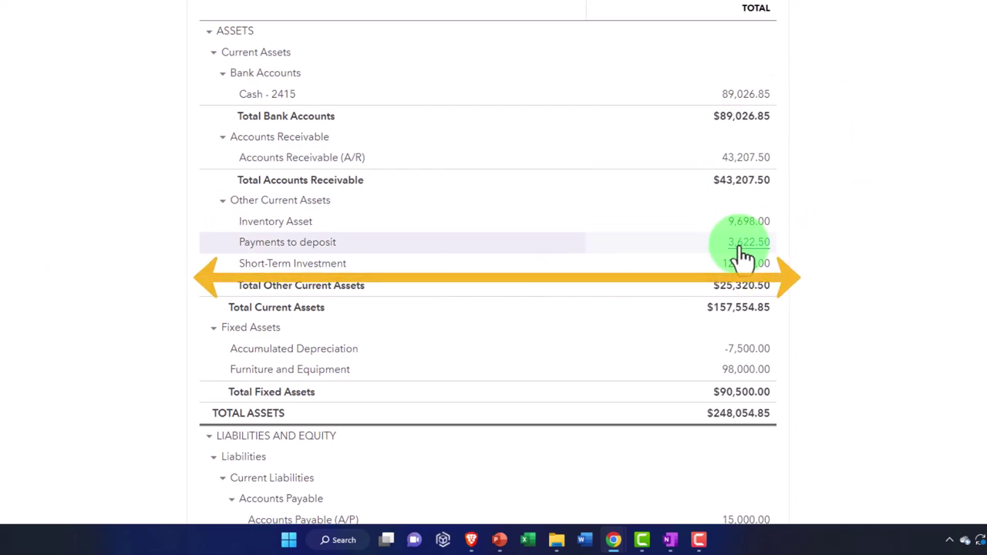
Review the 3,622.50 Anderson Guitars payment on a new bank deposit, then close it unsaved.
left_click(81, 9)
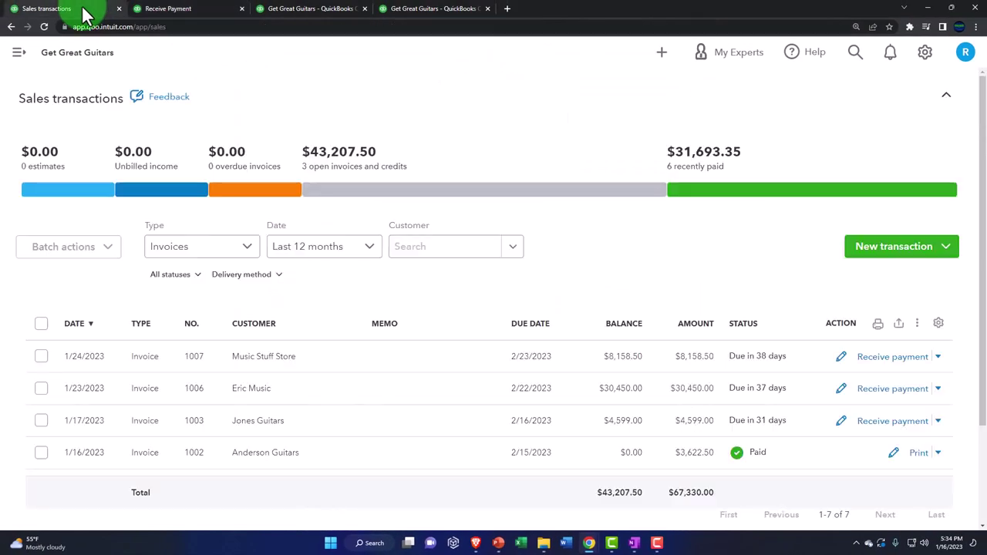
left_click(661, 54)
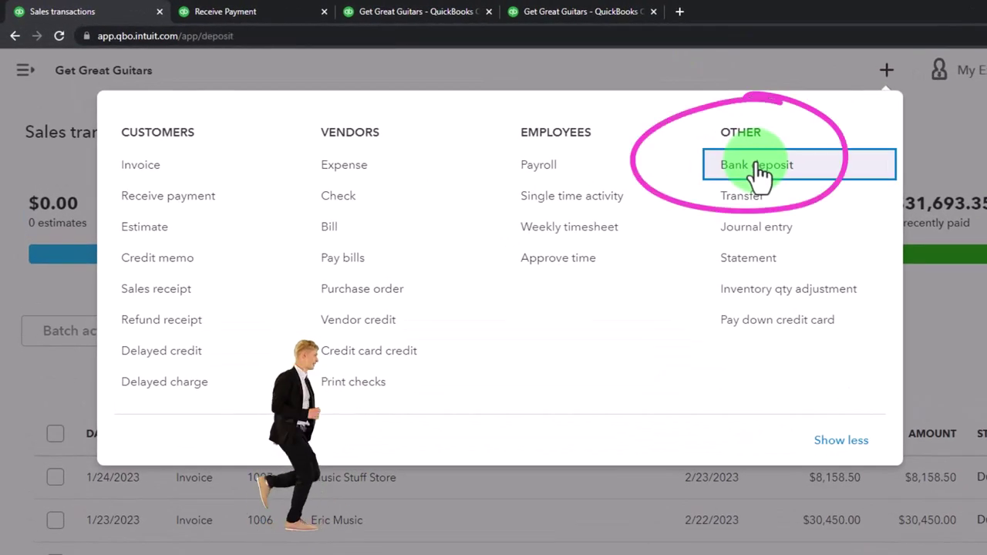
left_click(570, 125)
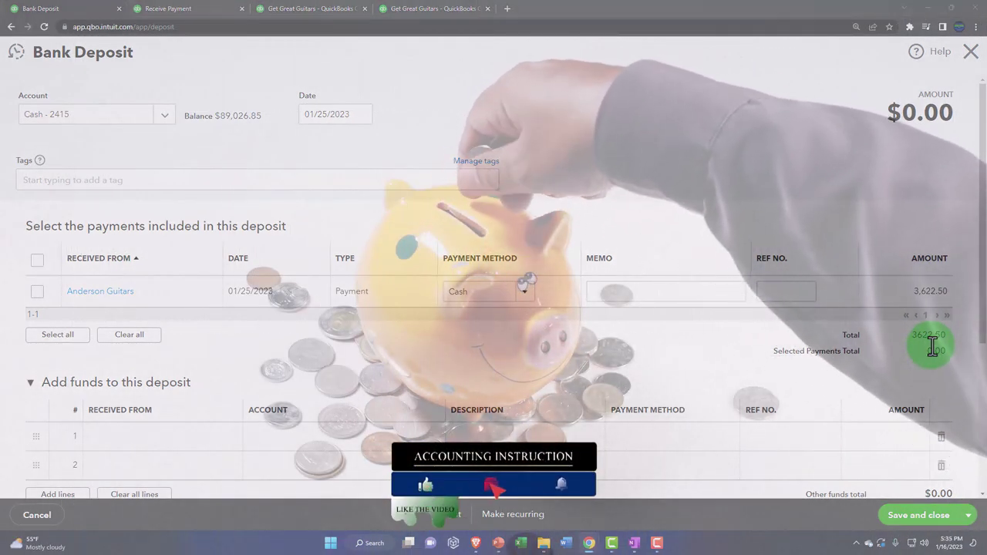
left_click(970, 59)
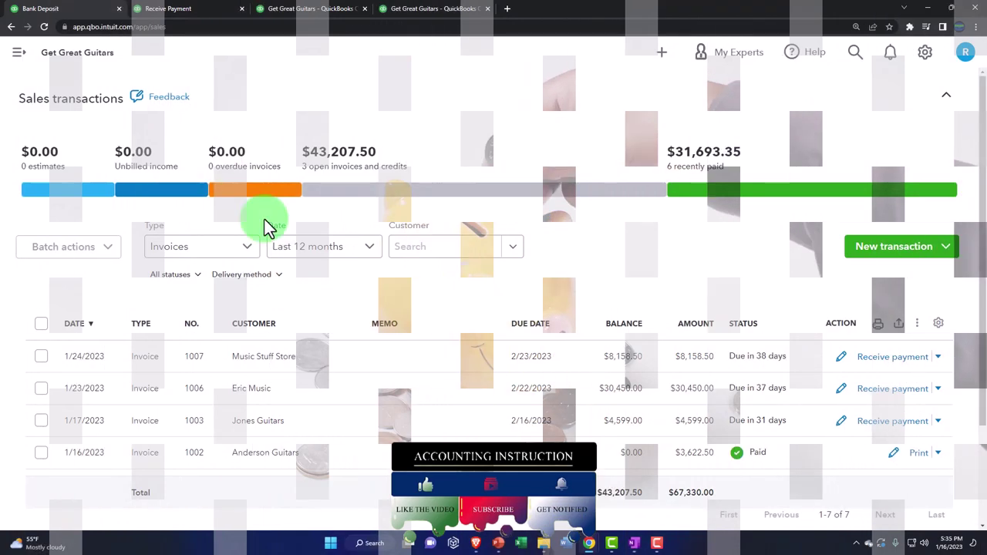
Go to the Sales > Customers list and collapse the side menu.
left_click(209, 161)
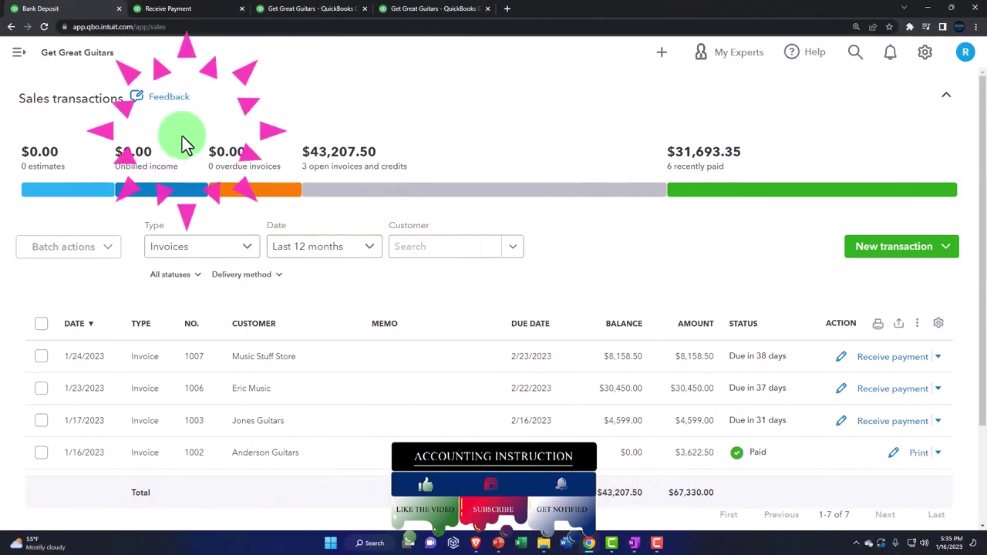
left_click(19, 66)
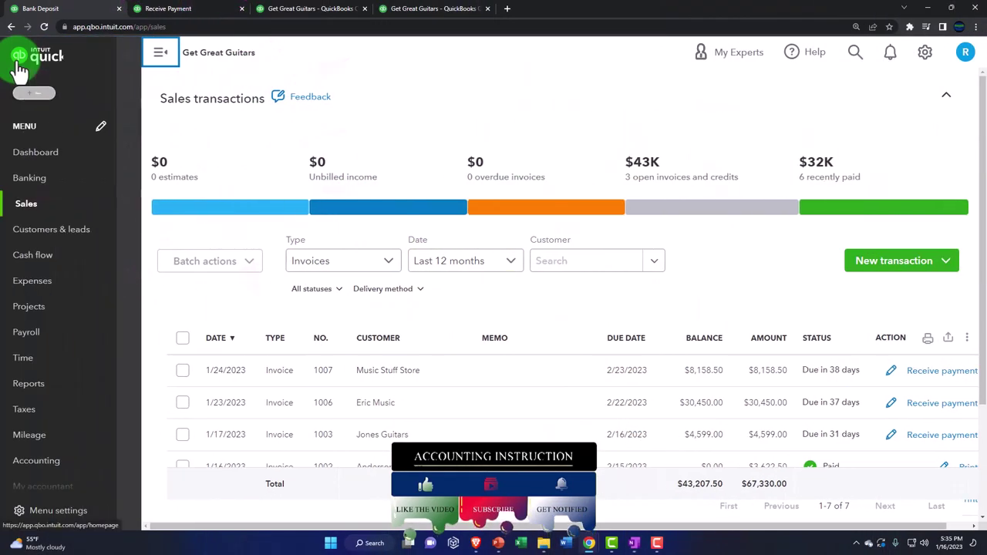
left_click(31, 207)
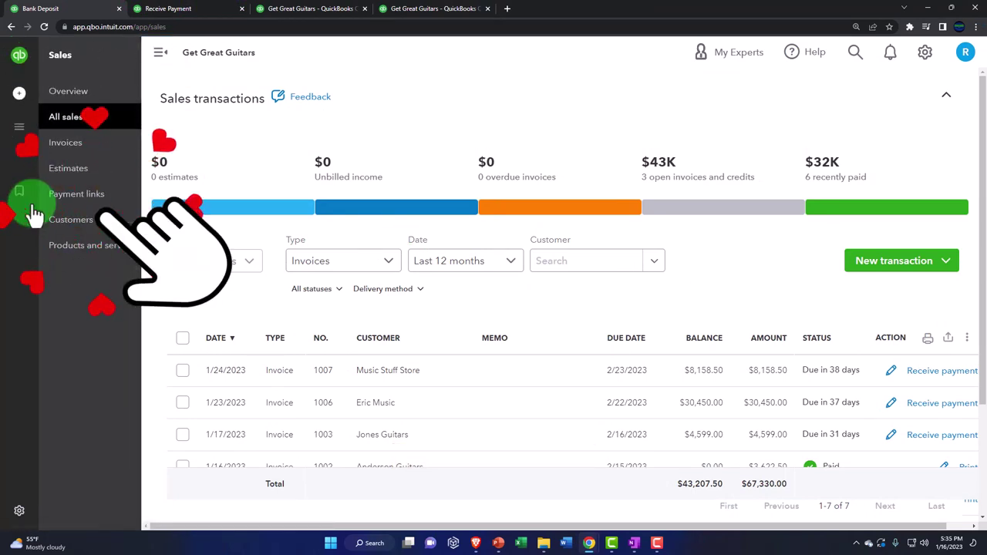
left_click(73, 122)
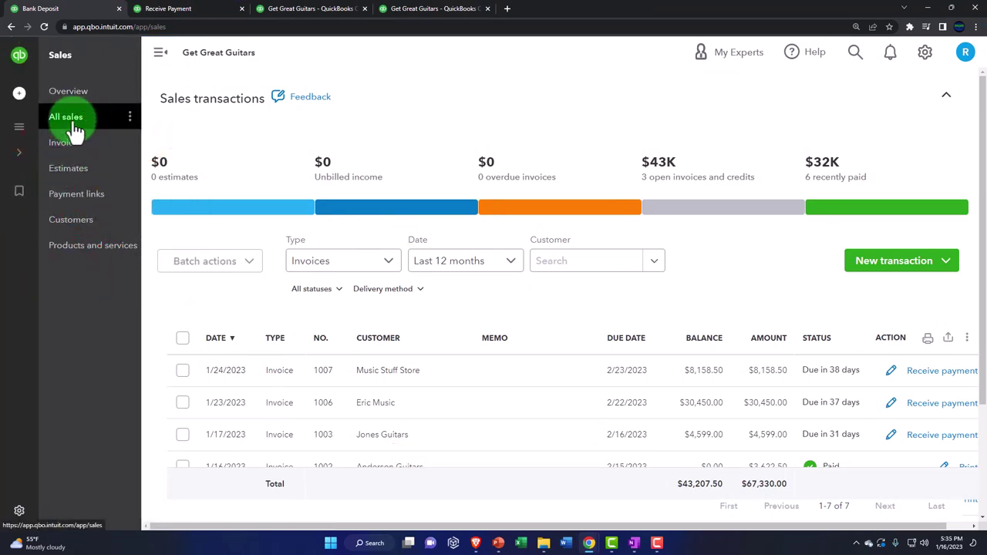
left_click(77, 224)
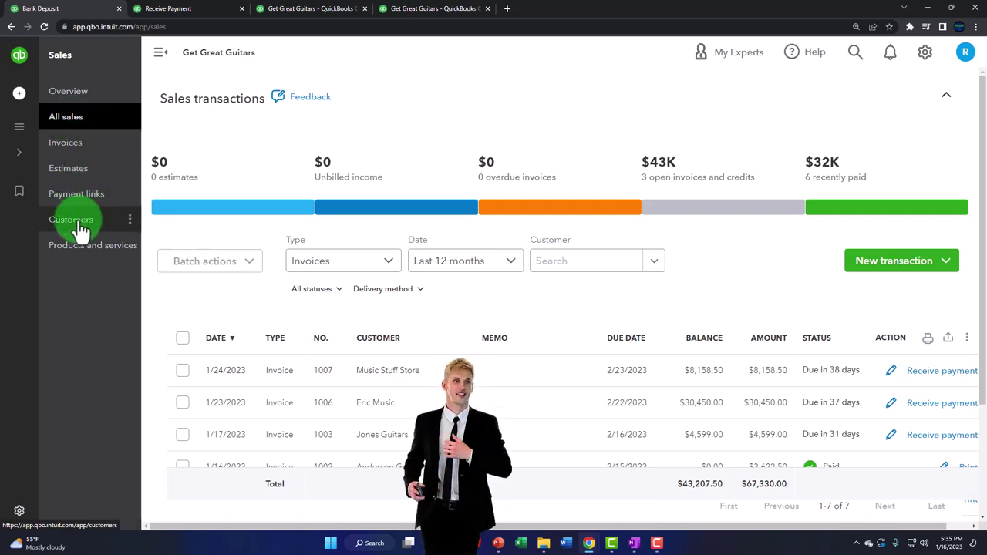
left_click(158, 58)
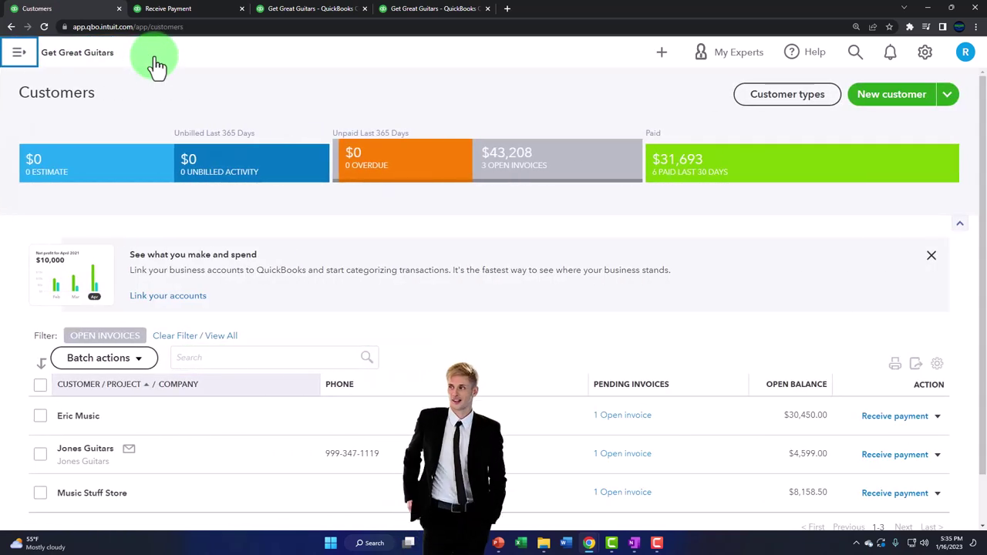
Filter customers to those with open invoices and open Eric Music's customer page.
left_click(540, 166)
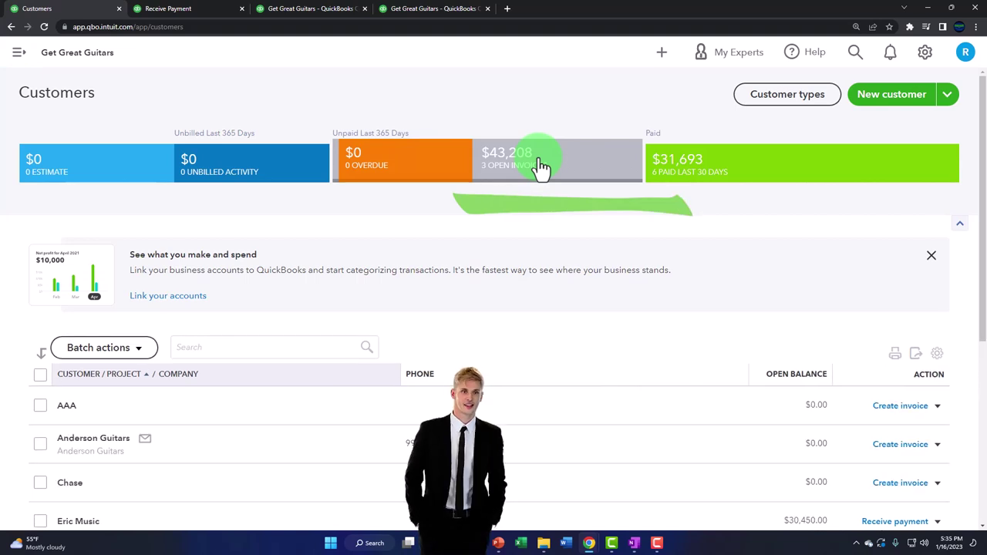
scroll(524, 193, "down", 1)
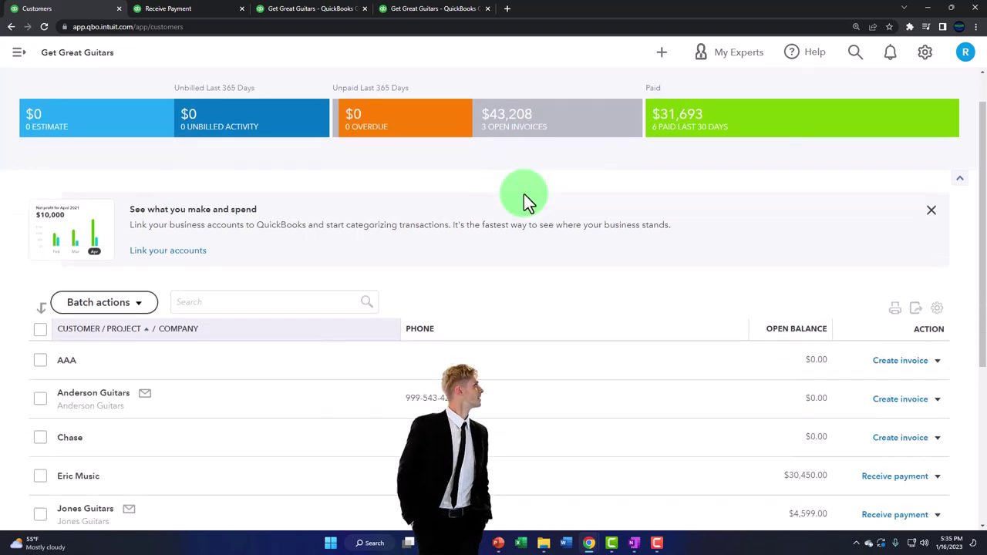
scroll(524, 194, "down", 2)
scroll(524, 194, "up", 3)
left_click(528, 177)
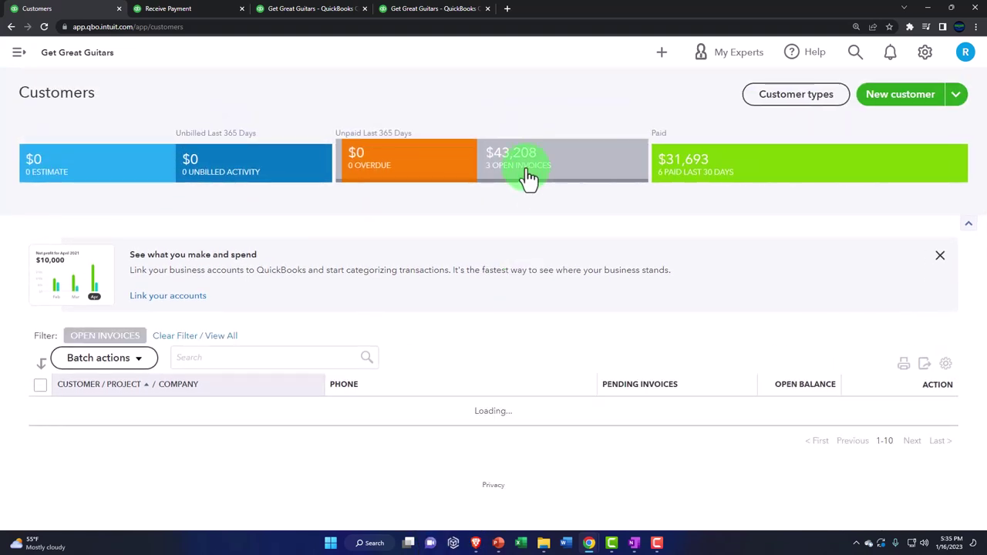
scroll(514, 253, "down", 1)
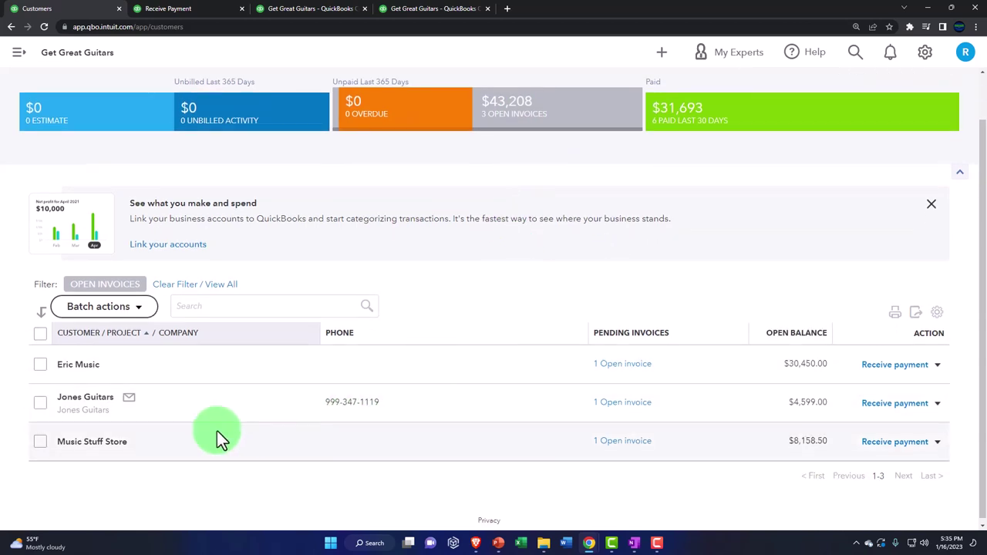
left_click(76, 369)
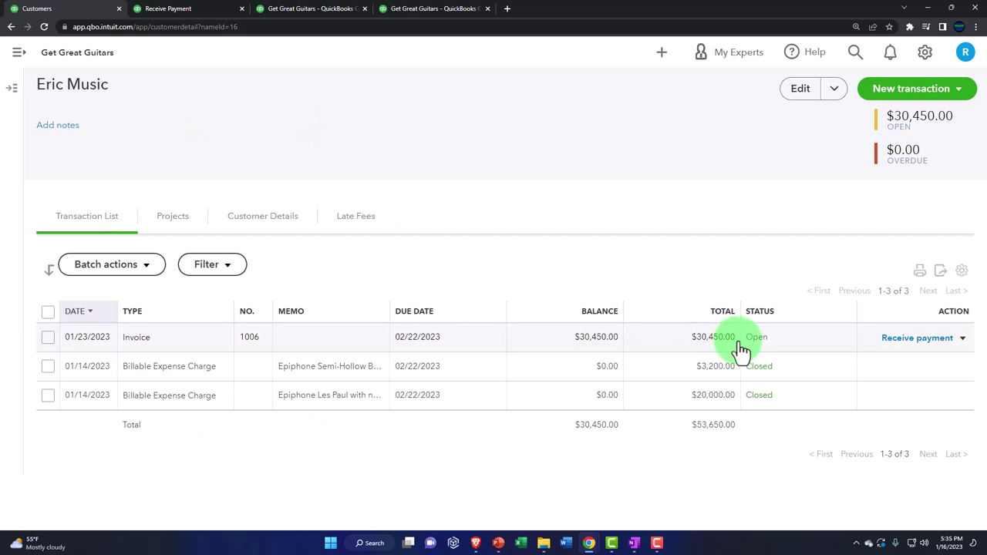
left_click(944, 341)
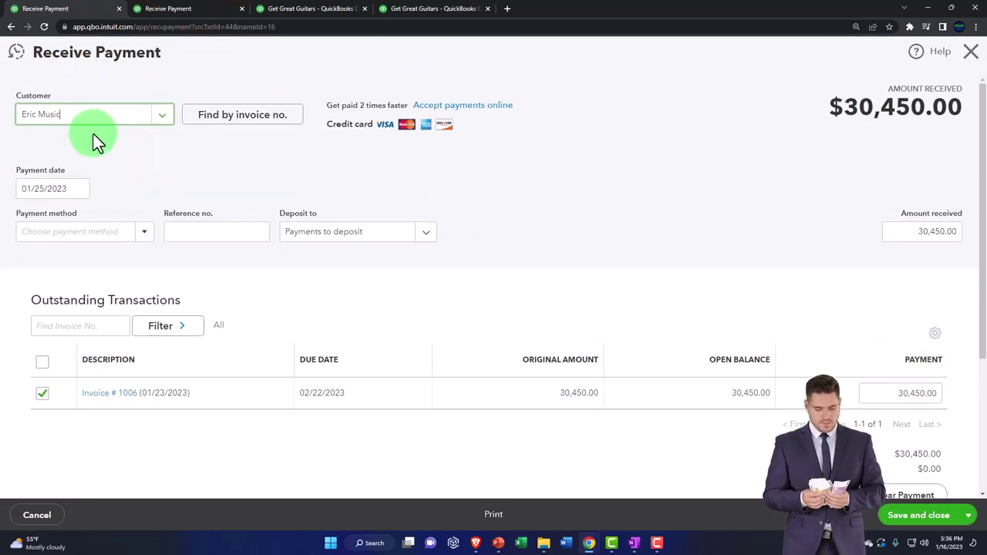
key("Tab")
key("Tab")
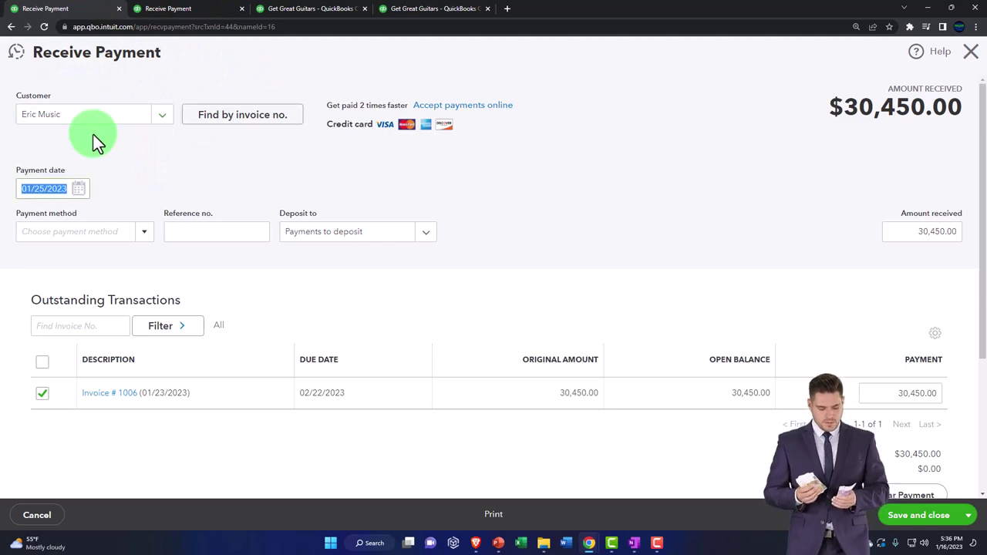
key("Tab")
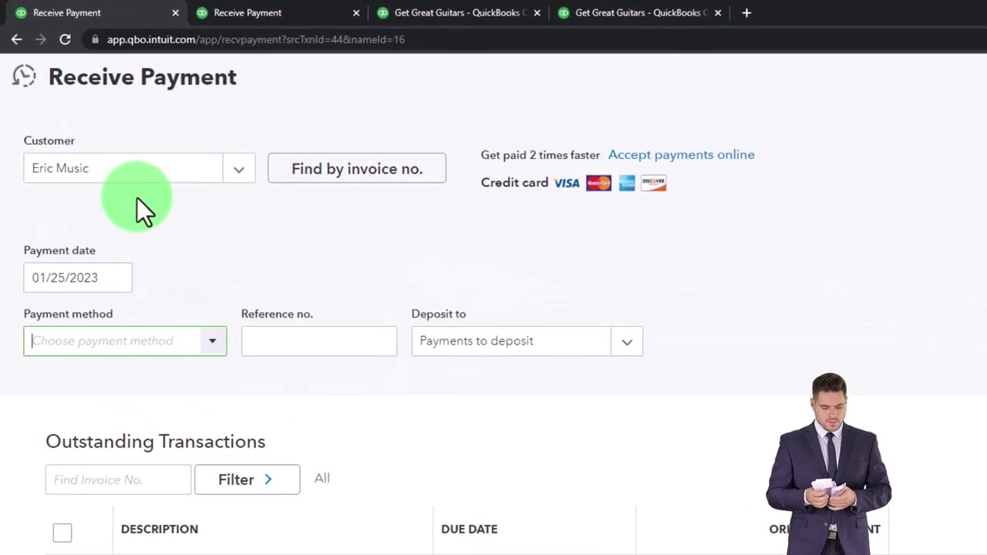
type("ca")
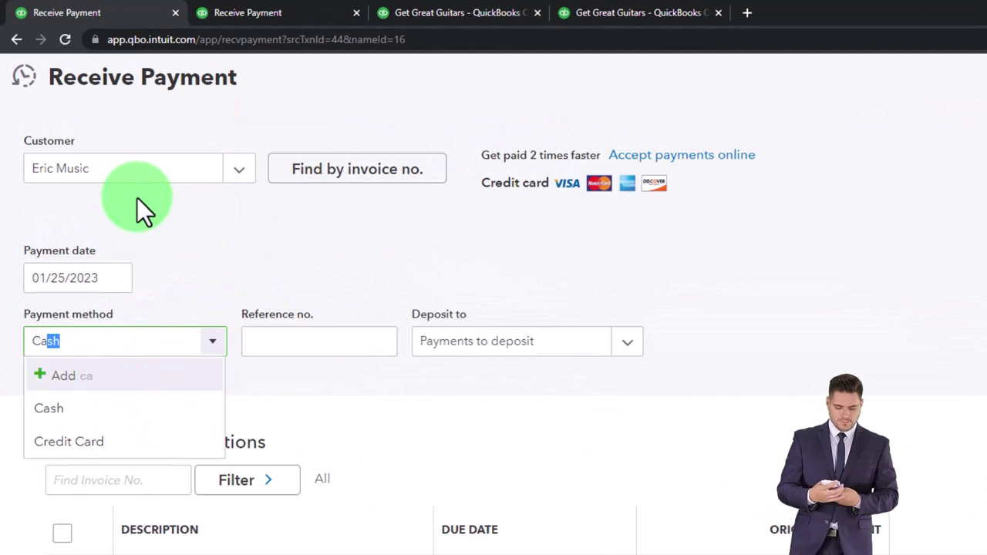
key("Tab")
key("Tab")
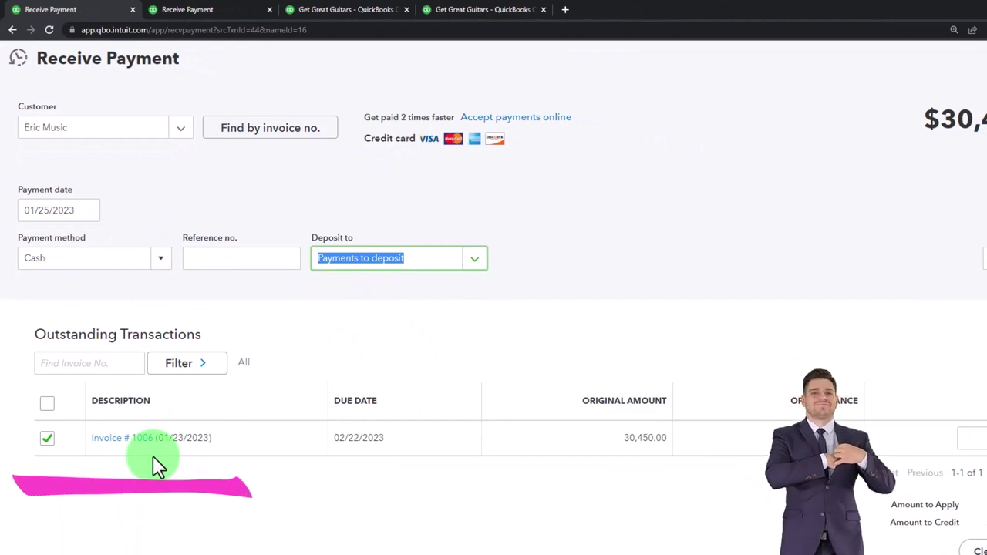
scroll(153, 456, "down", 1)
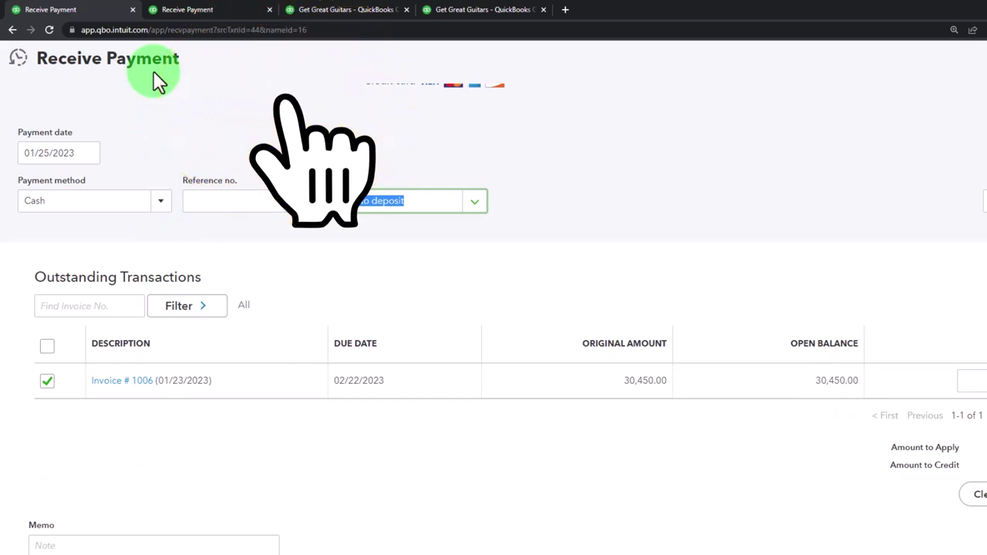
scroll(182, 174, "up", 1)
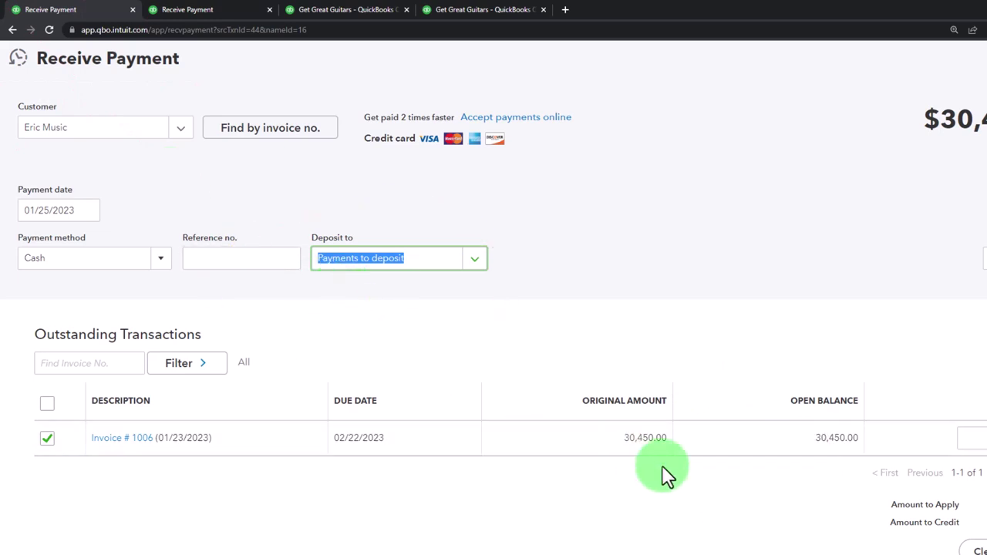
left_click(484, 260)
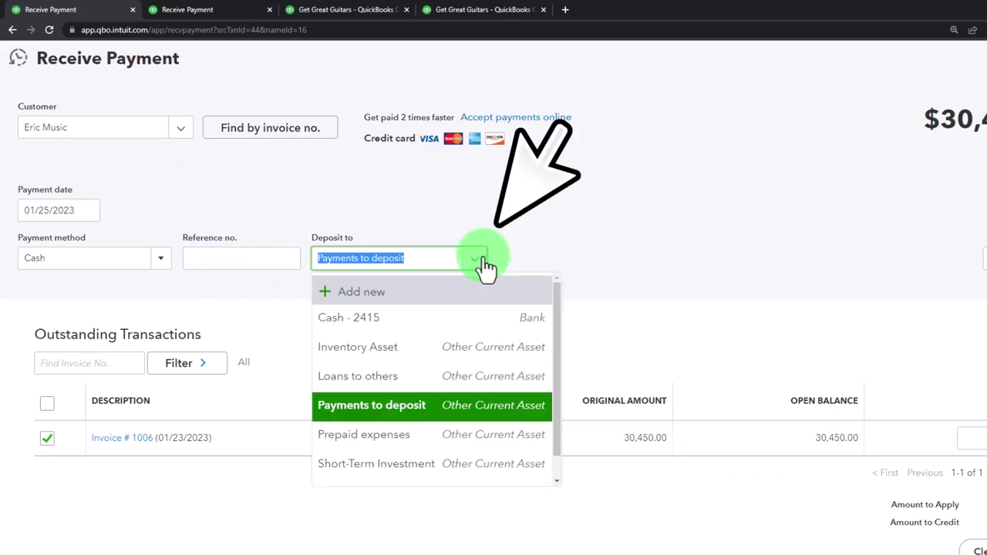
left_click(485, 266)
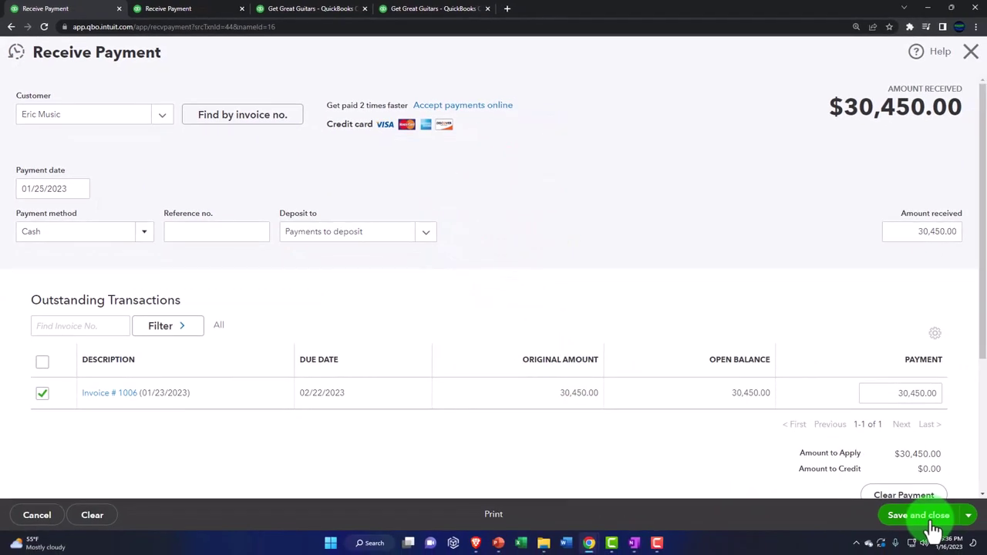
left_click(920, 515)
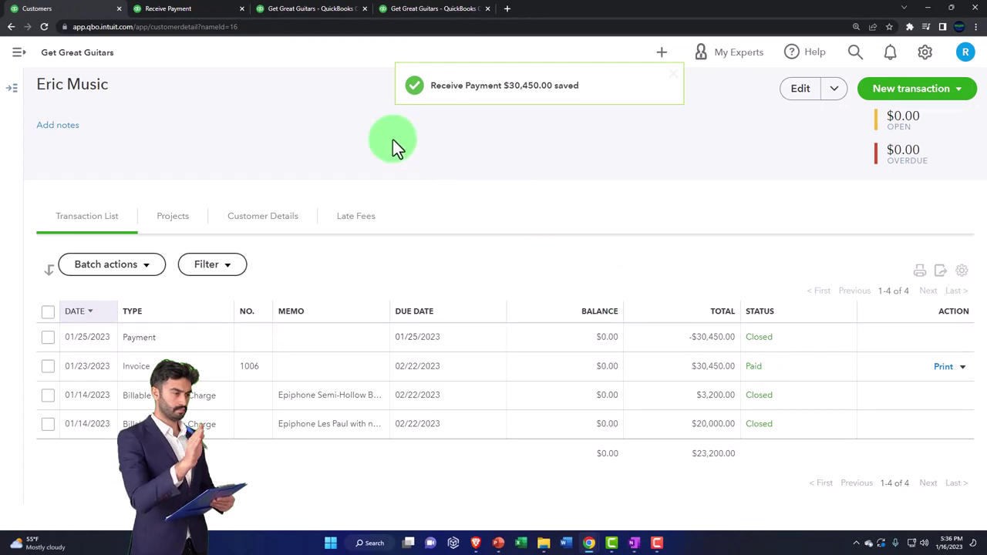
Rerun the Balance Sheet and check the Accounts Receivable detail, now 12,757.50.
left_click(193, 17)
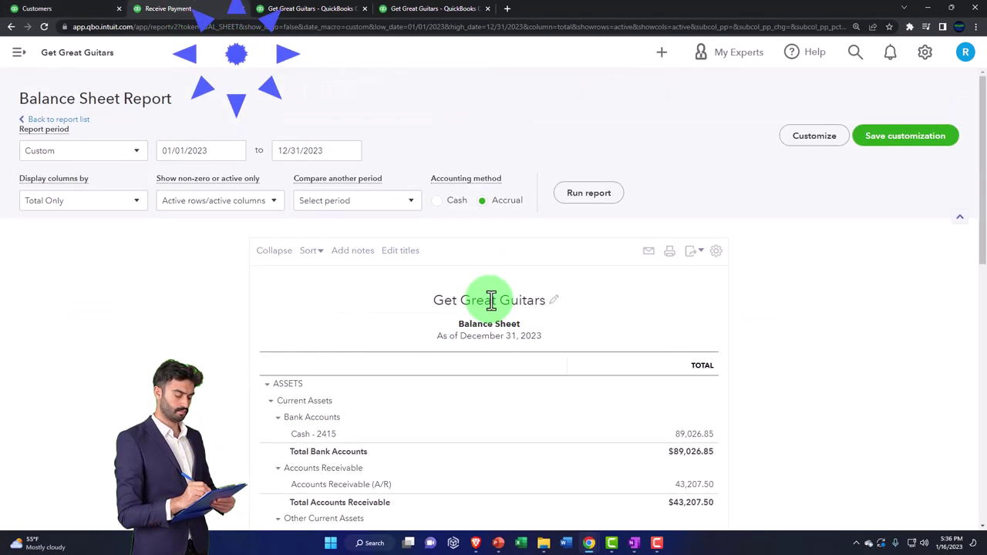
left_click(609, 197)
scroll(593, 308, "down", 2)
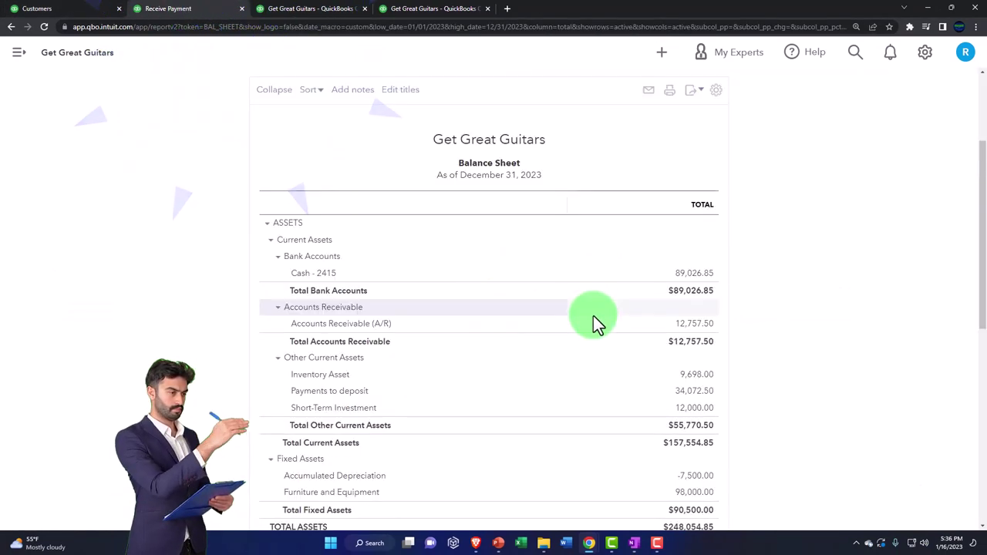
left_click(697, 326)
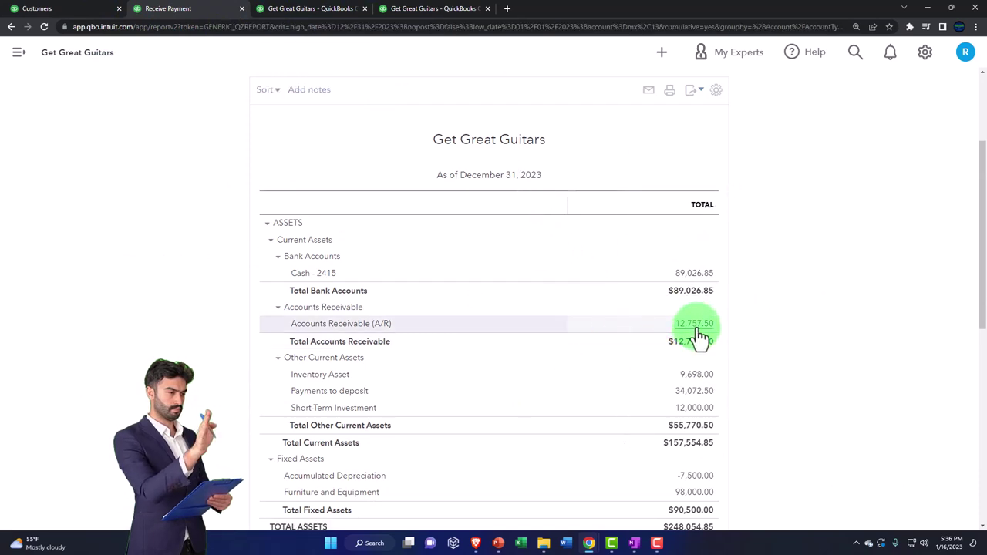
scroll(696, 332, "down", 2)
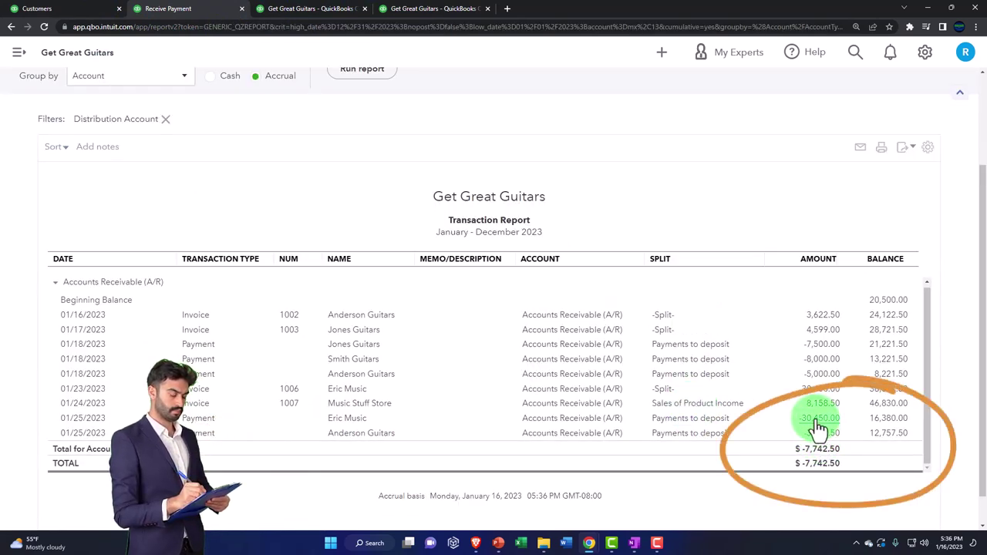
scroll(75, 336, "up", 3)
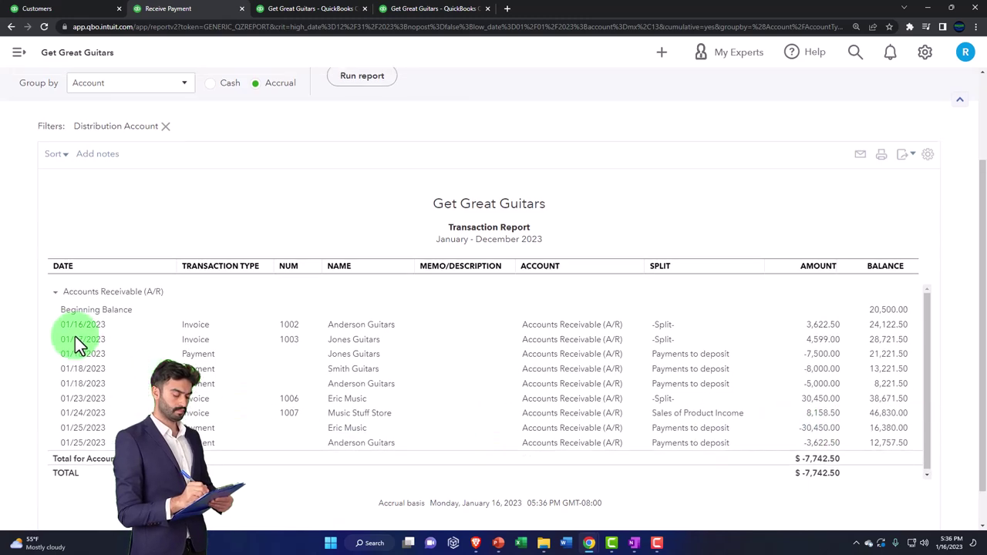
left_click(60, 121)
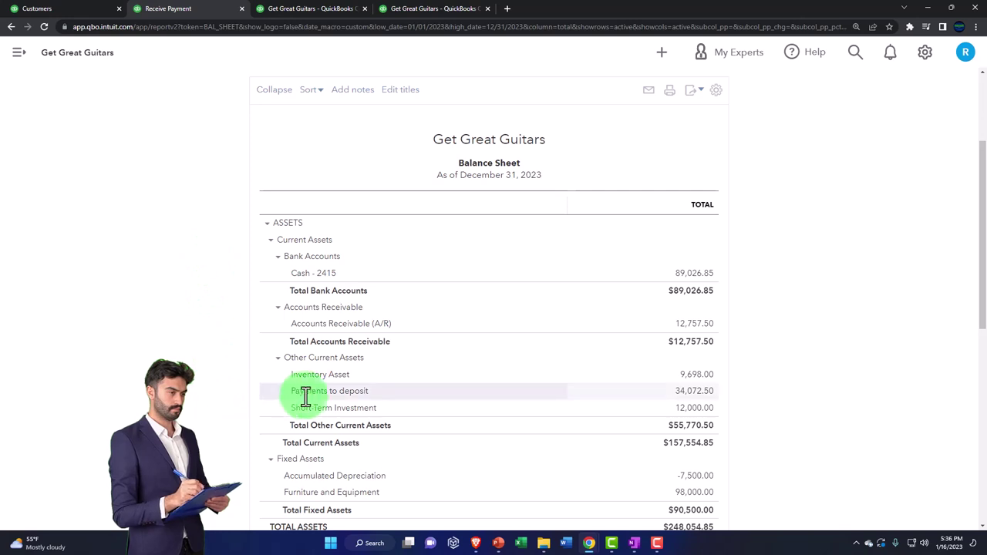
Check the Payments to deposit detail totalling 34,072.50 and return to the summary.
left_click(690, 393)
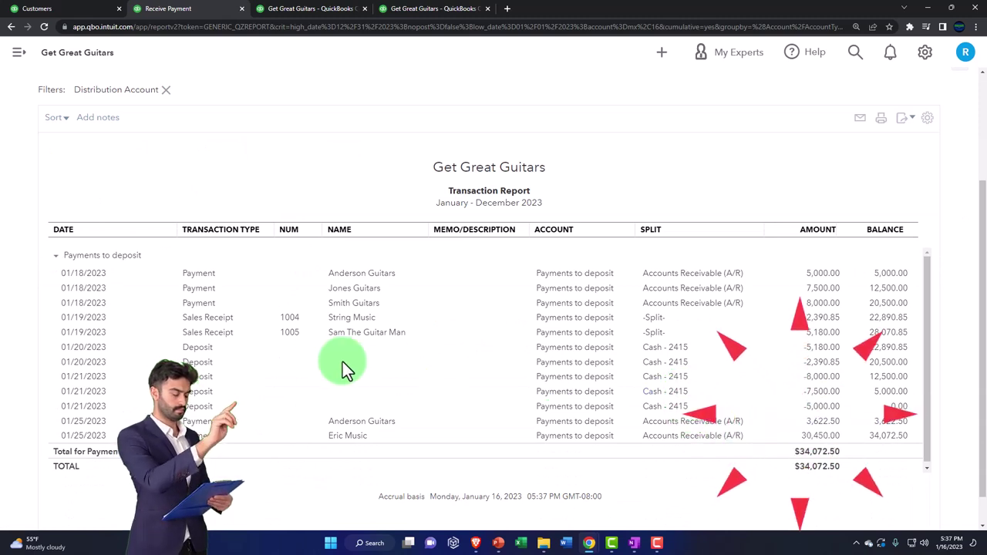
scroll(221, 352, "up", 2)
left_click(54, 120)
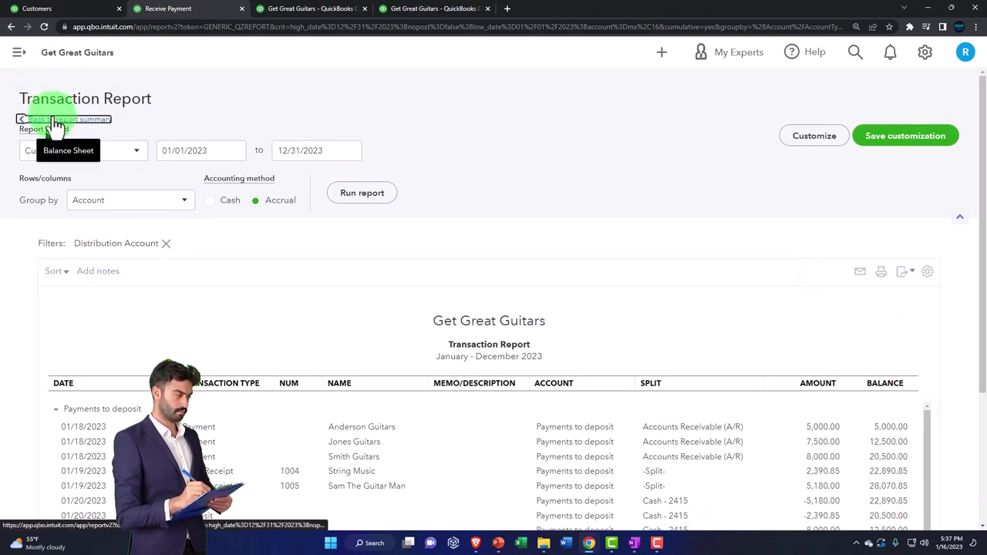
left_click(423, 11)
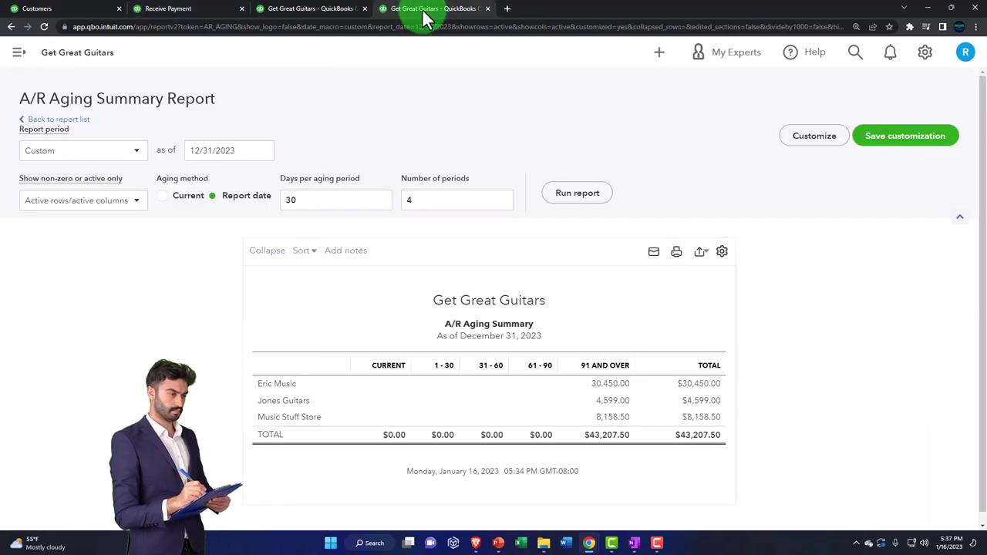
left_click(577, 194)
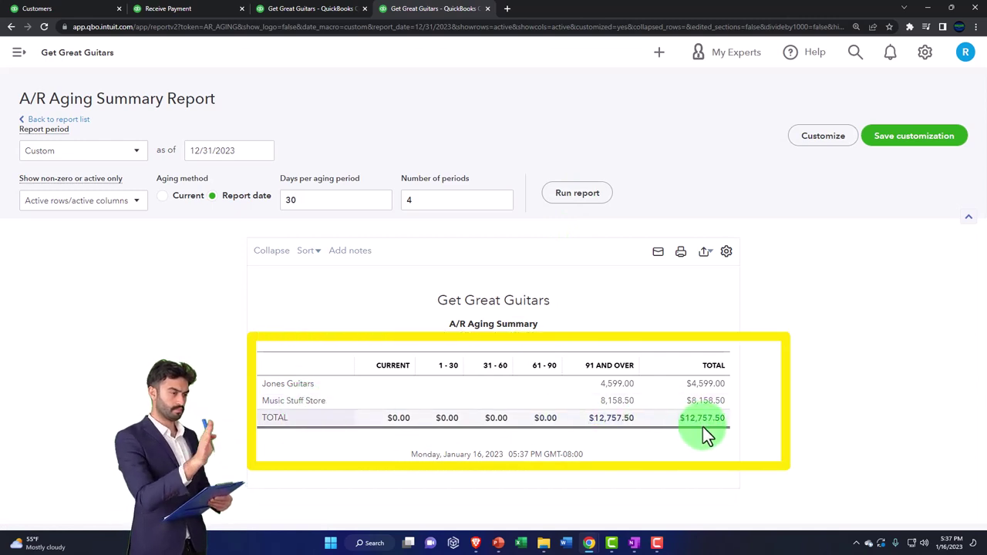
left_click(308, 9)
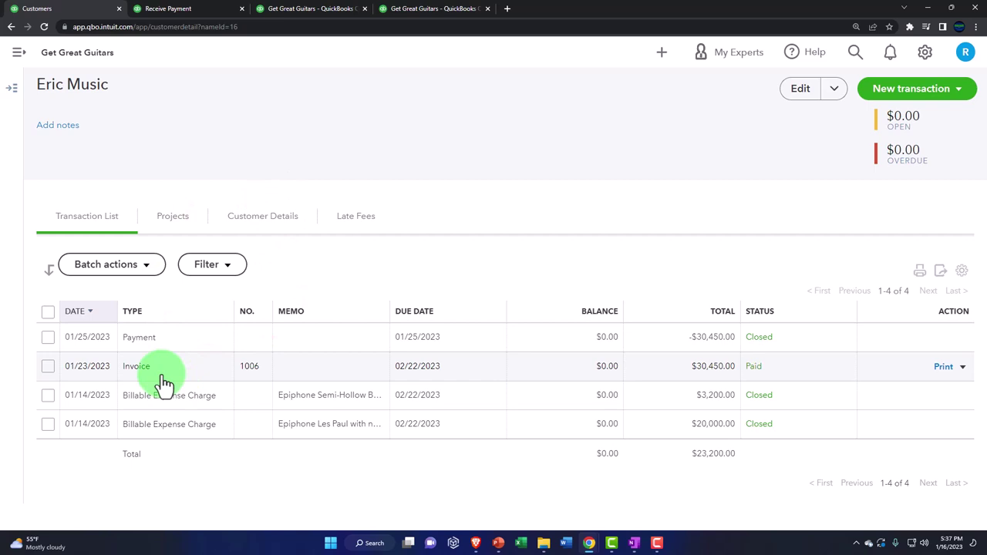
Verify invoice 1006 shows Paid, then view the Balance Sheet with Payments to deposit at 34,072.50.
left_click(162, 378)
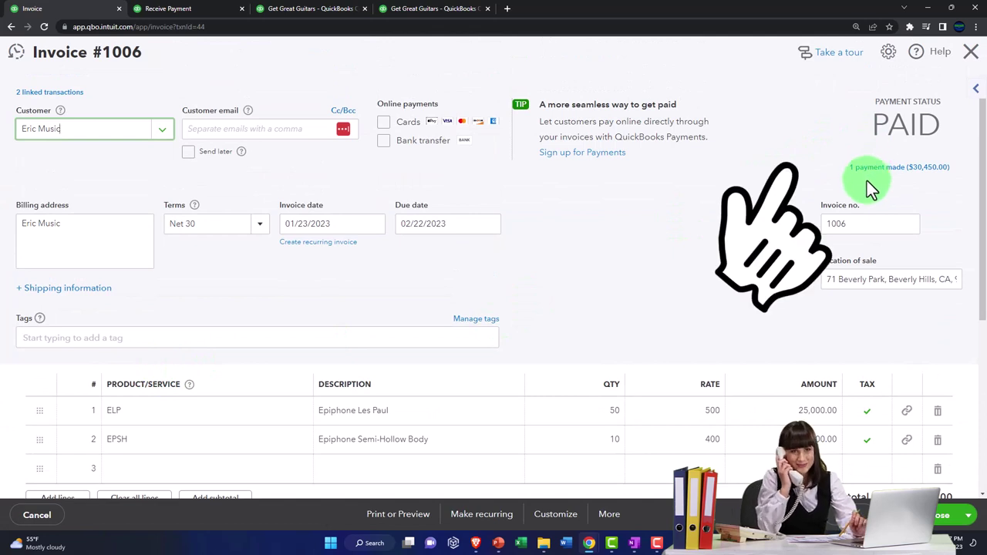
left_click(969, 54)
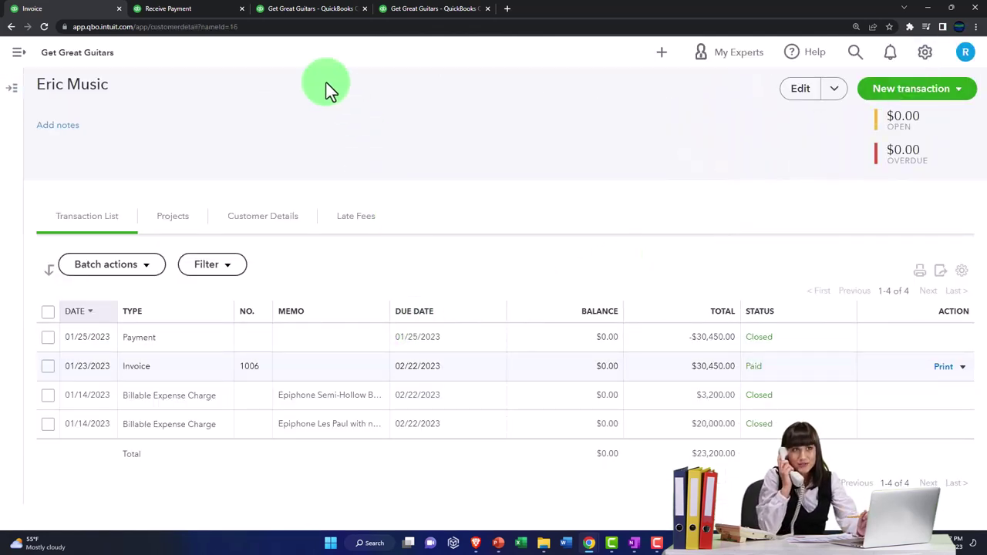
left_click(222, 11)
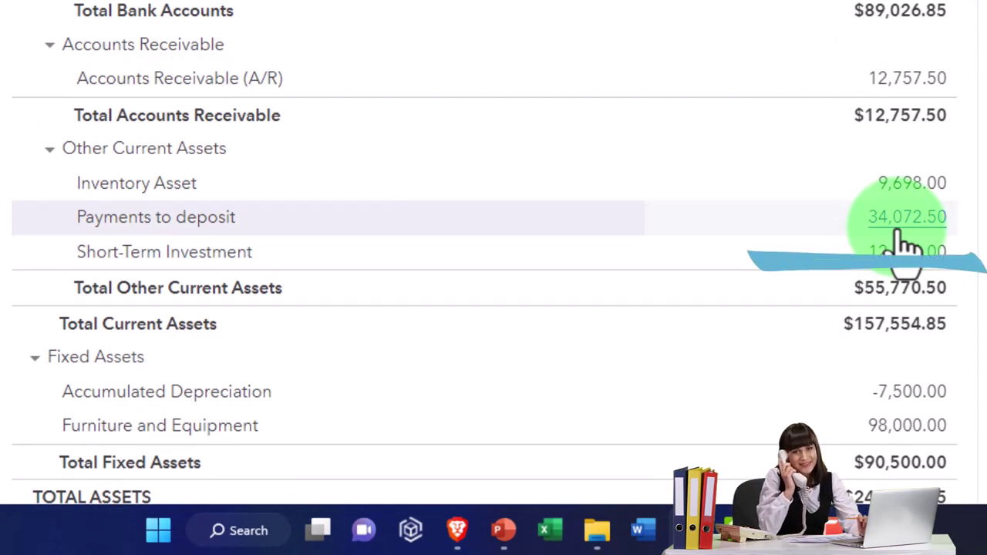
Start a new bank deposit into Cash - 2415 and review the Anderson Guitars and Eric Music payments.
left_click(37, 9)
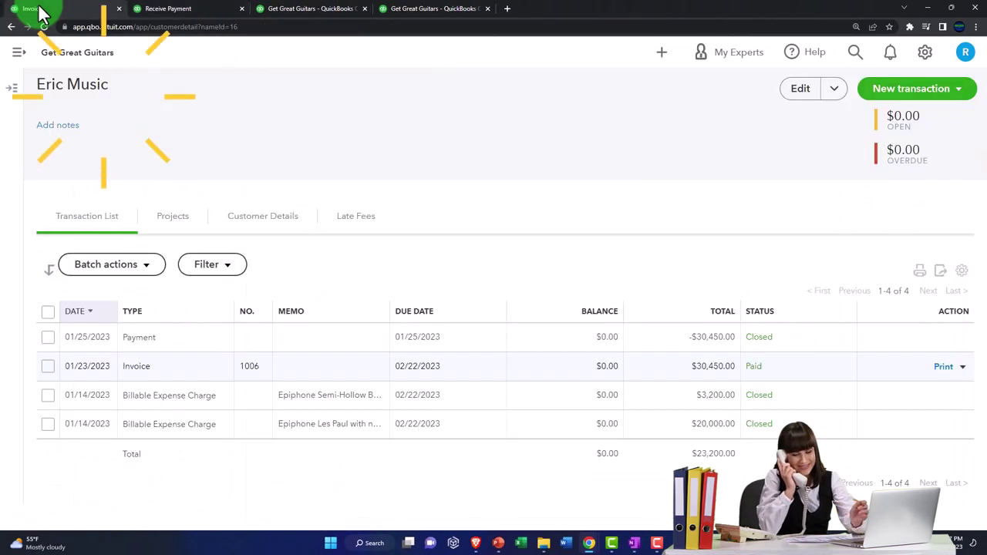
left_click(659, 55)
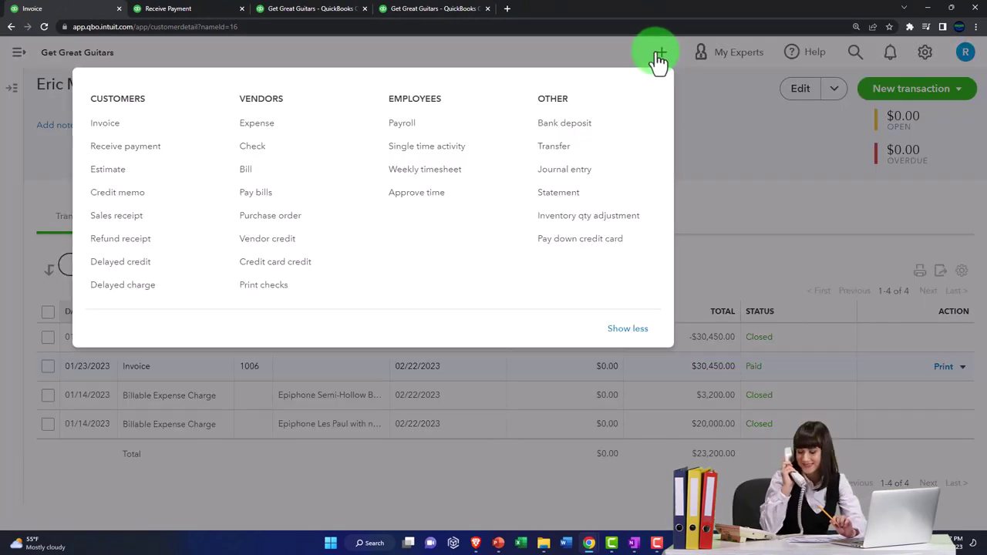
left_click(605, 126)
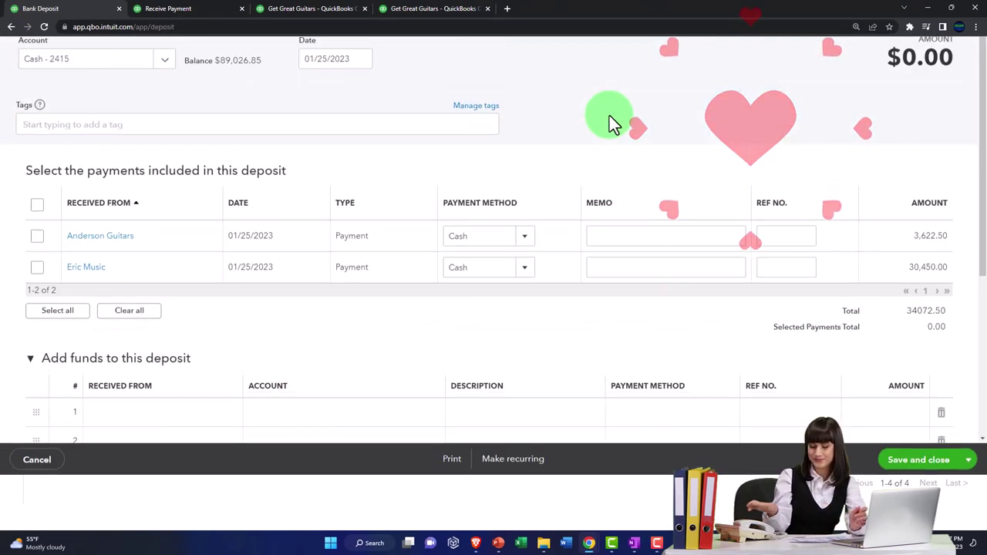
left_click(153, 316)
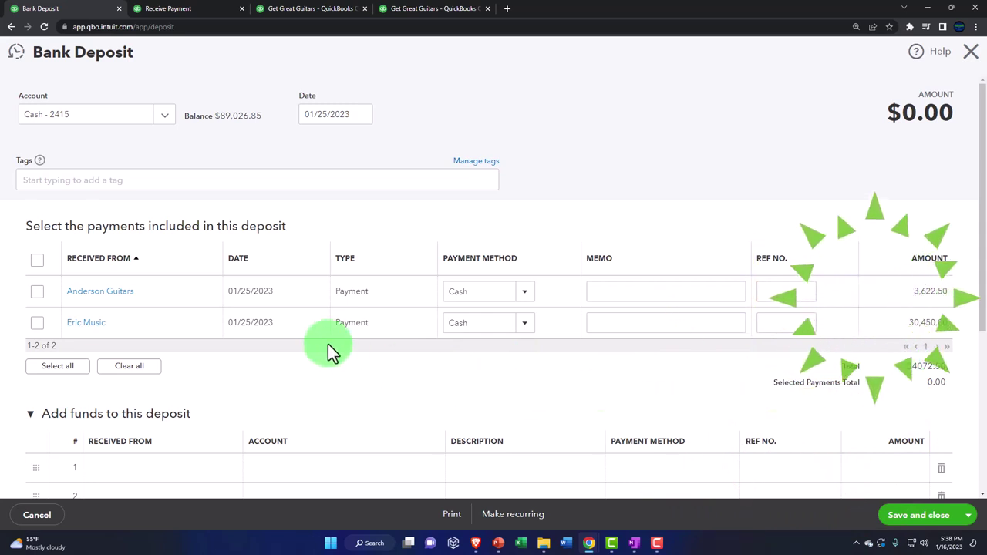
scroll(176, 313, "down", 2)
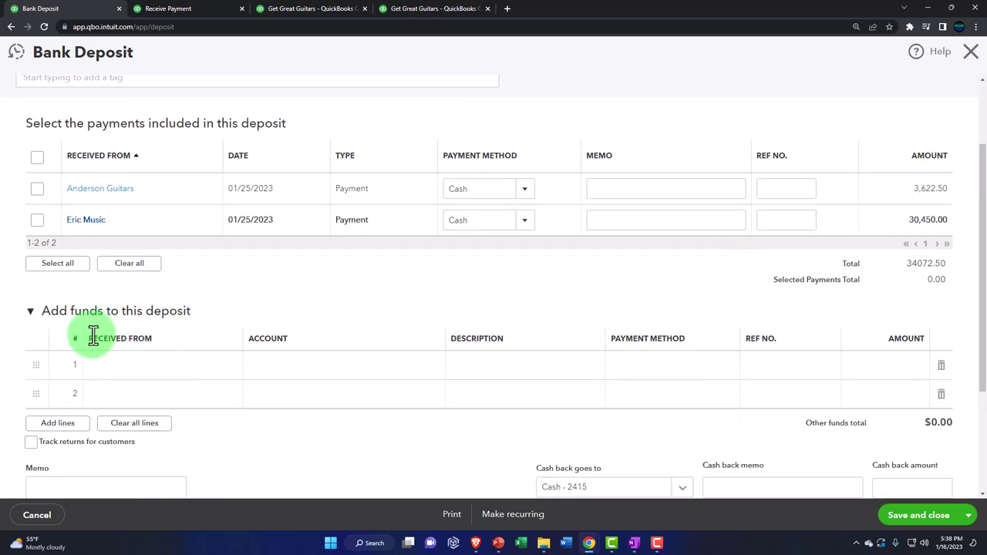
left_click(282, 372)
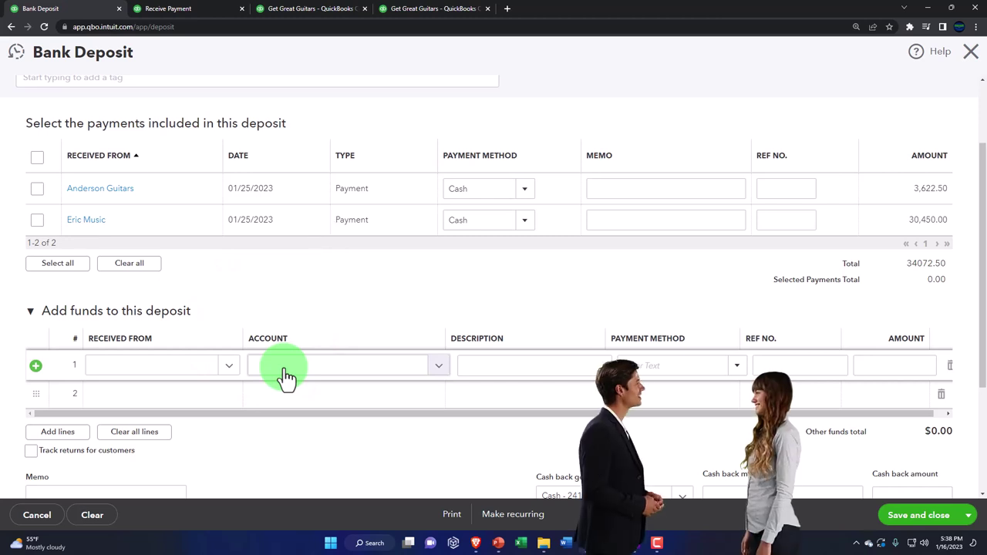
scroll(285, 376, "up", 1)
scroll(285, 377, "up", 2)
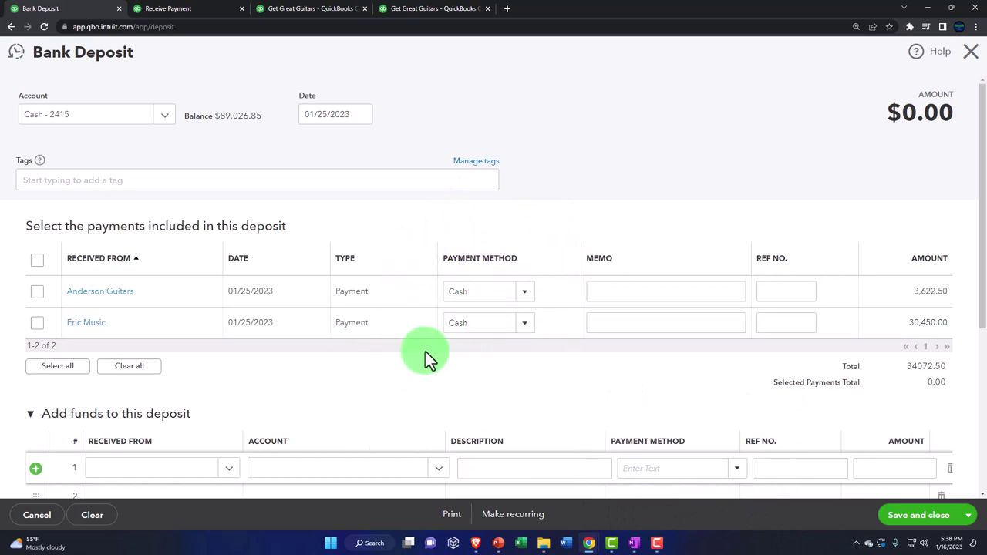
left_click(632, 543)
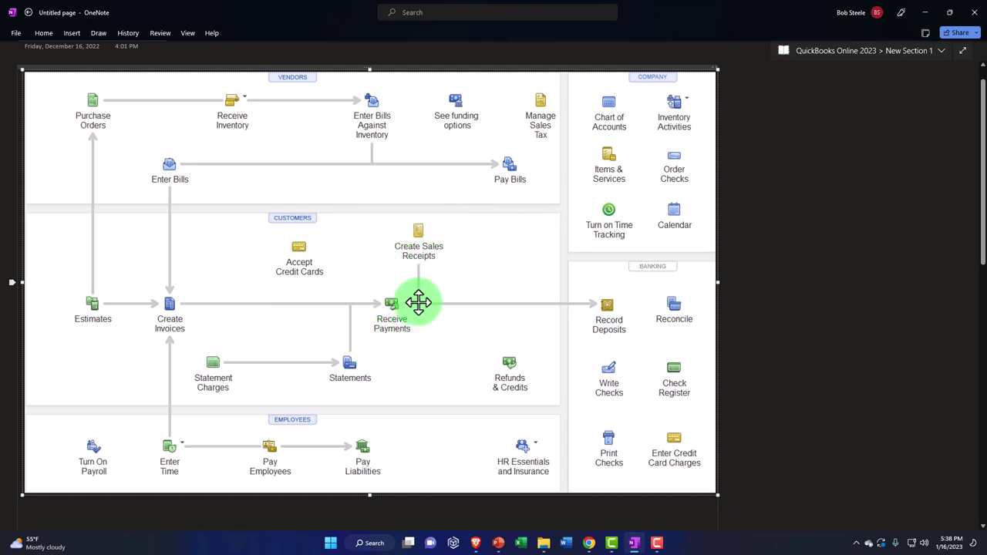
left_click(925, 11)
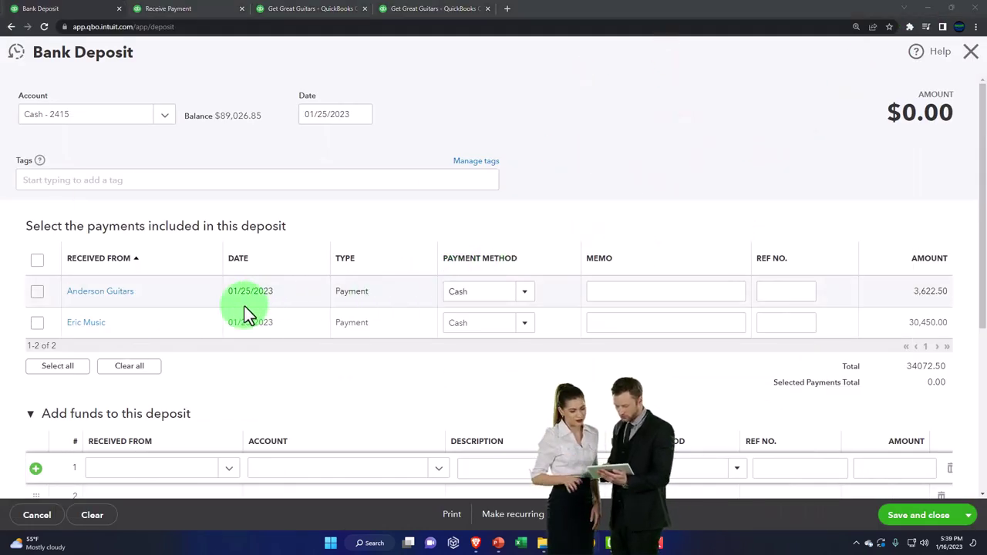
Select the Anderson Guitars and Eric Music payments, totalling $34,072.50, and save the deposit.
left_click(36, 293)
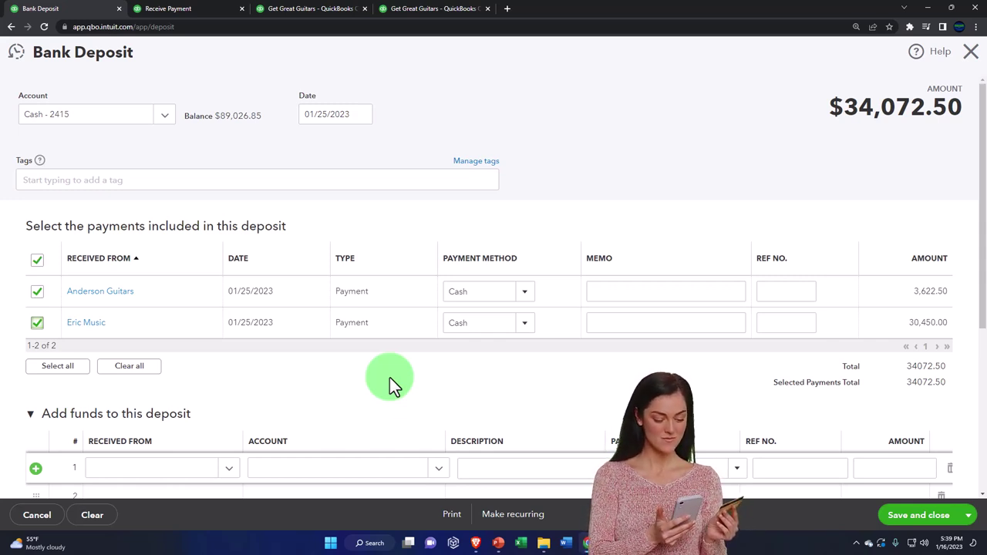
left_click(37, 324)
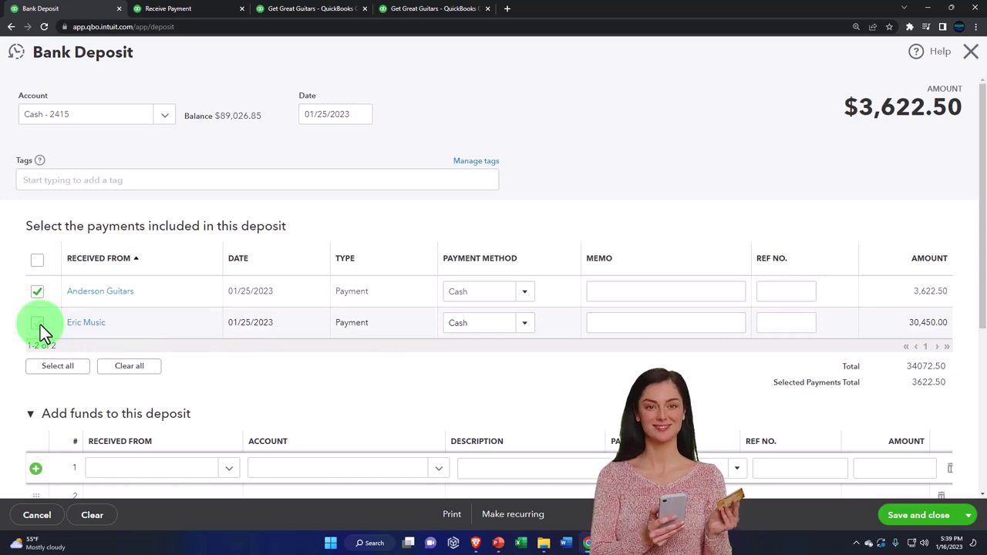
left_click(37, 324)
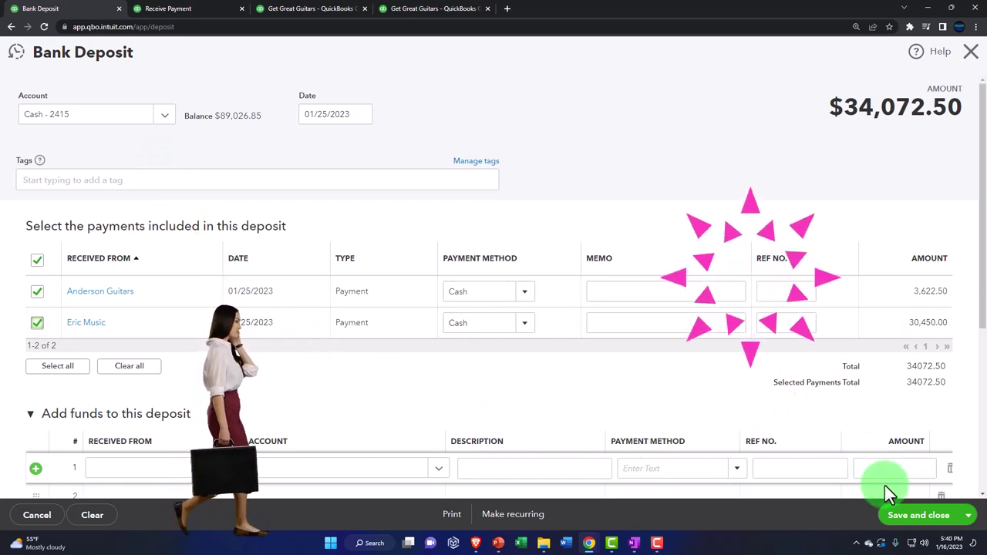
left_click(918, 515)
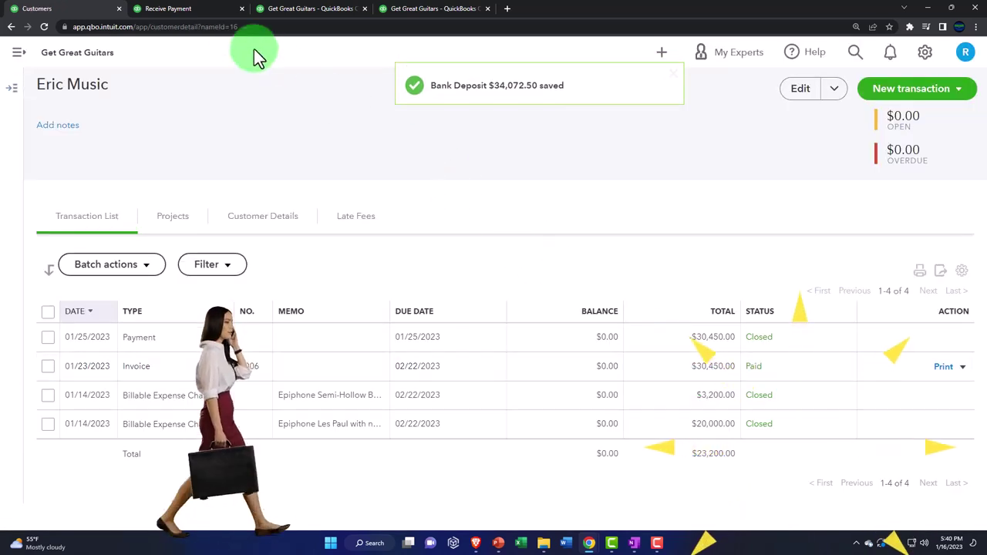
left_click(194, 11)
scroll(470, 234, "up", 2)
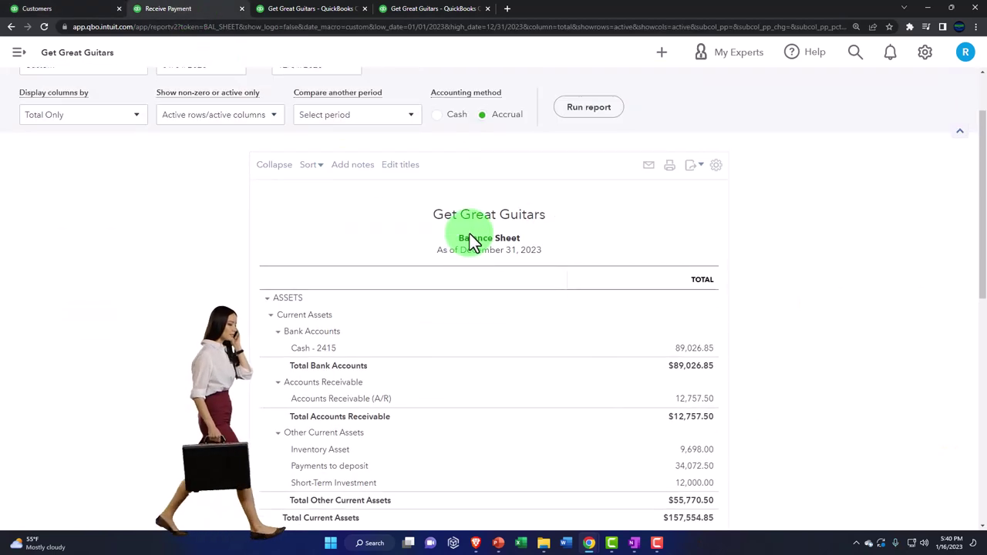
left_click(595, 197)
scroll(613, 280, "down", 2)
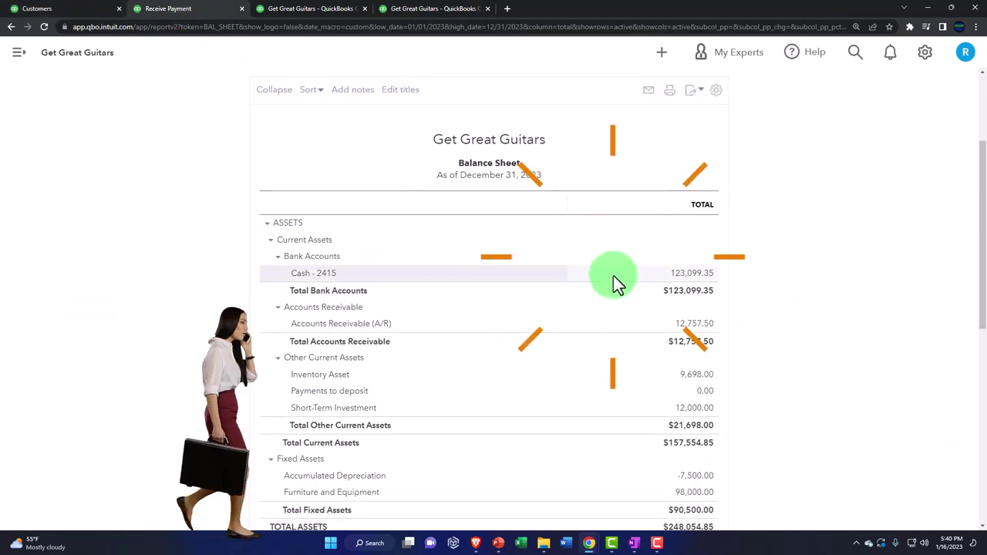
key("ctrl+plus")
key("ctrl+plus")
key("ctrl+plus")
key("ctrl+plus")
scroll(615, 277, "down", 1)
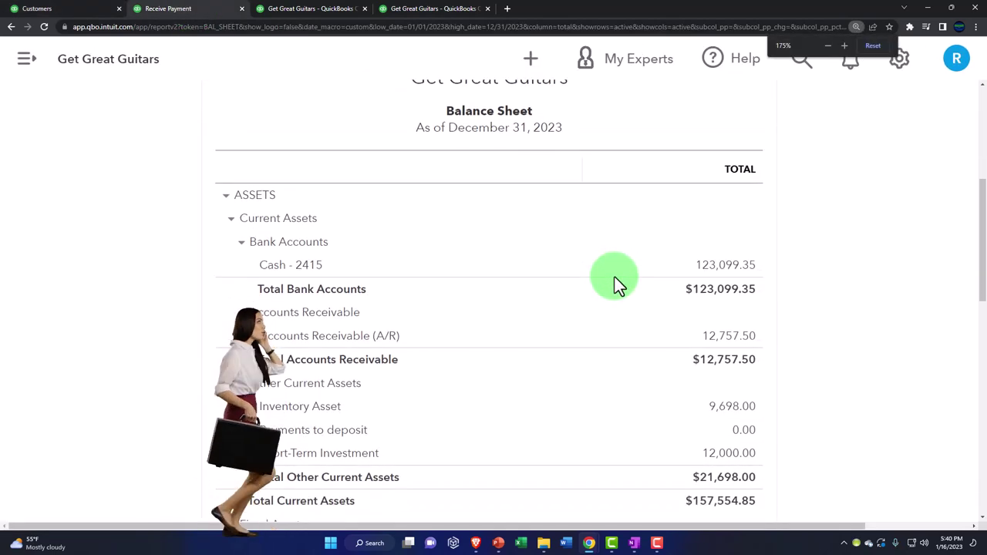
left_click(746, 276)
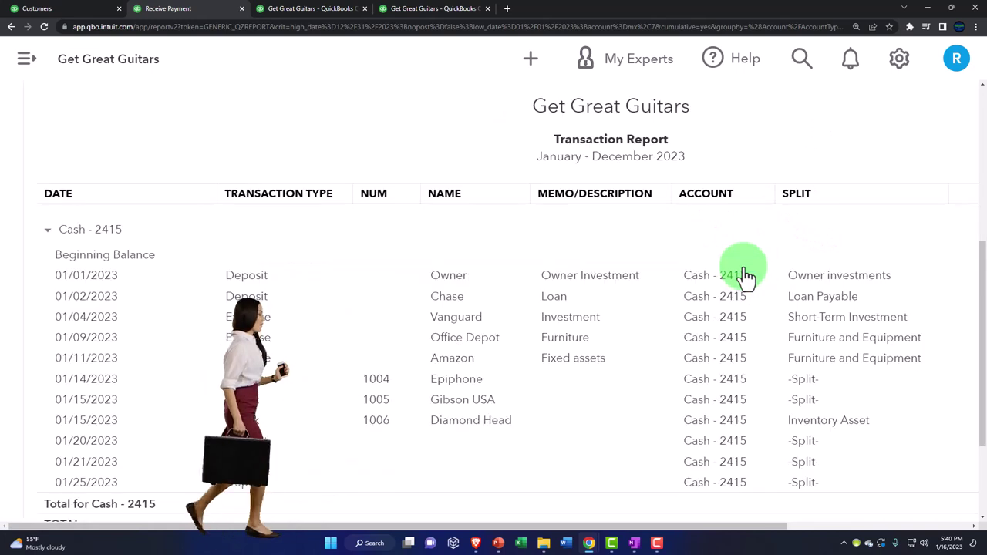
key("ctrl+minus")
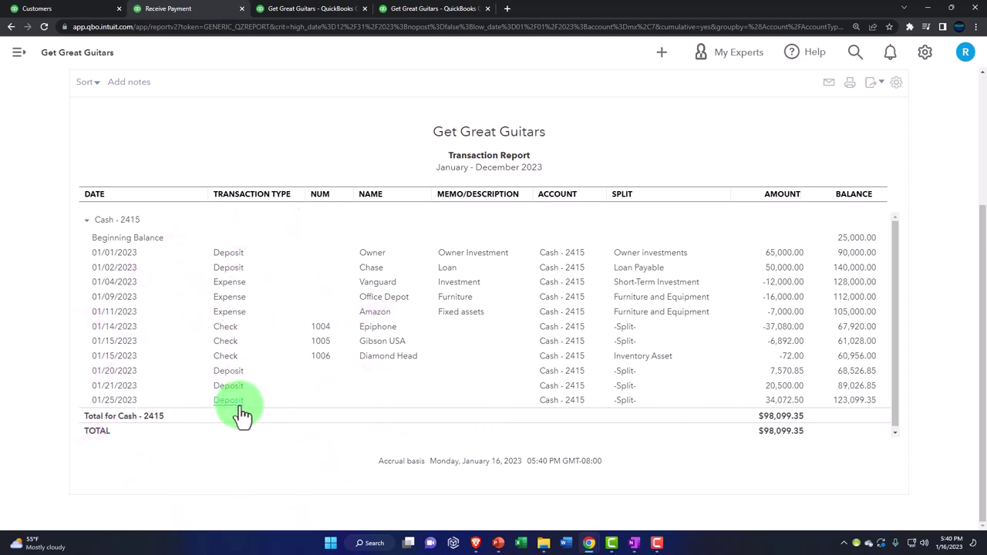
left_click(635, 543)
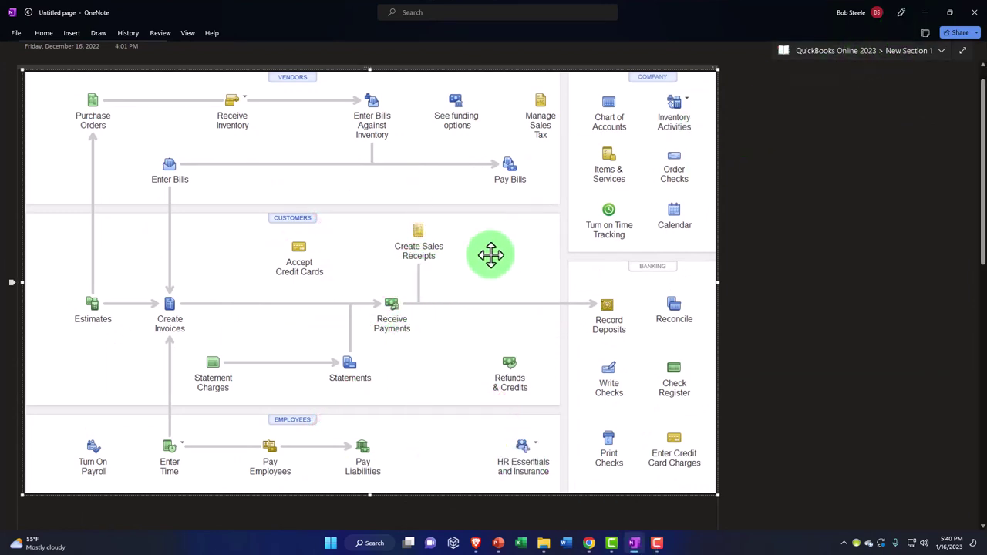
mouse_move(463, 221)
left_mouse_down()
mouse_move(417, 216)
mouse_move(462, 223)
left_mouse_up()
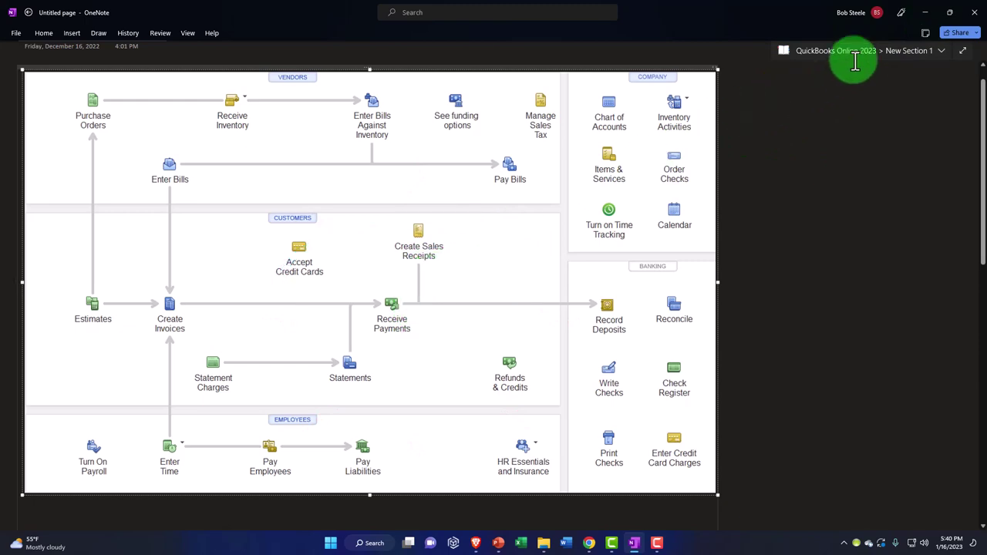
left_click(926, 12)
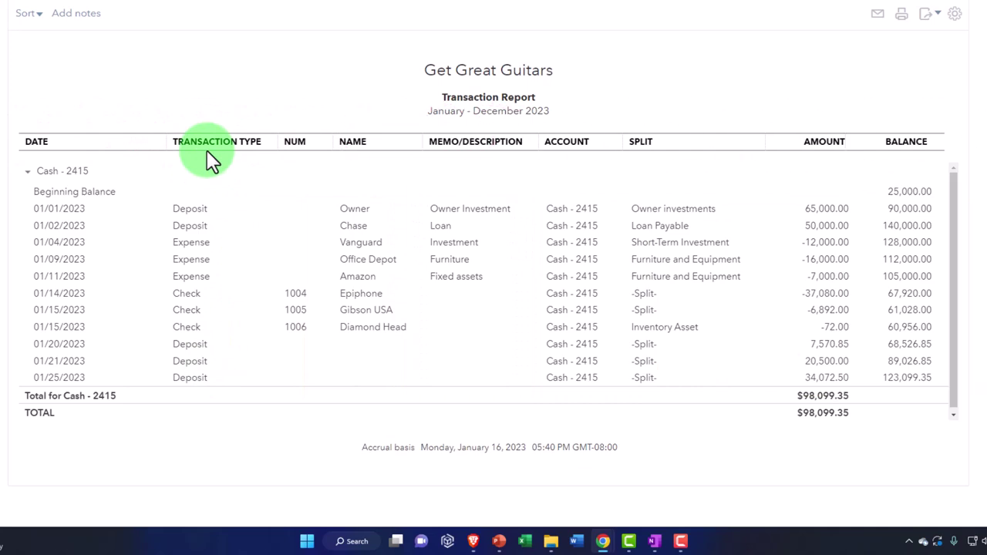
Return to the Balance Sheet summary and drill into Payments to deposit, confirming a 0.00 balance.
scroll(207, 150, "up", 3)
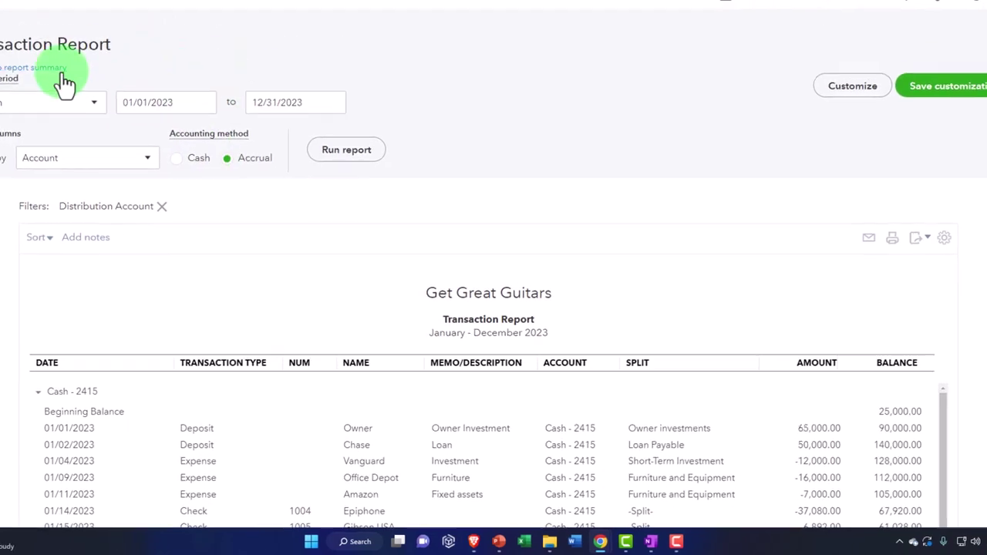
left_click(42, 56)
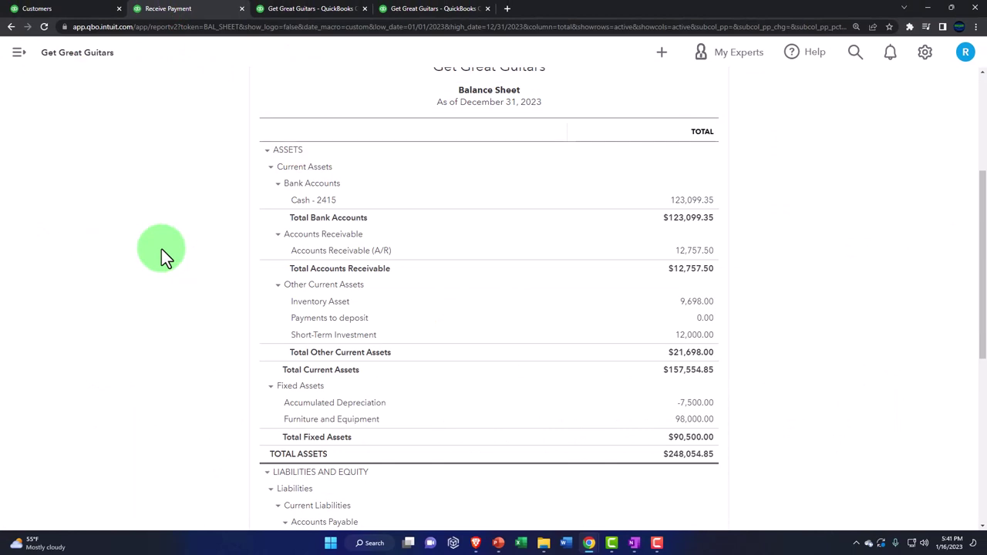
scroll(162, 251, "down", 1)
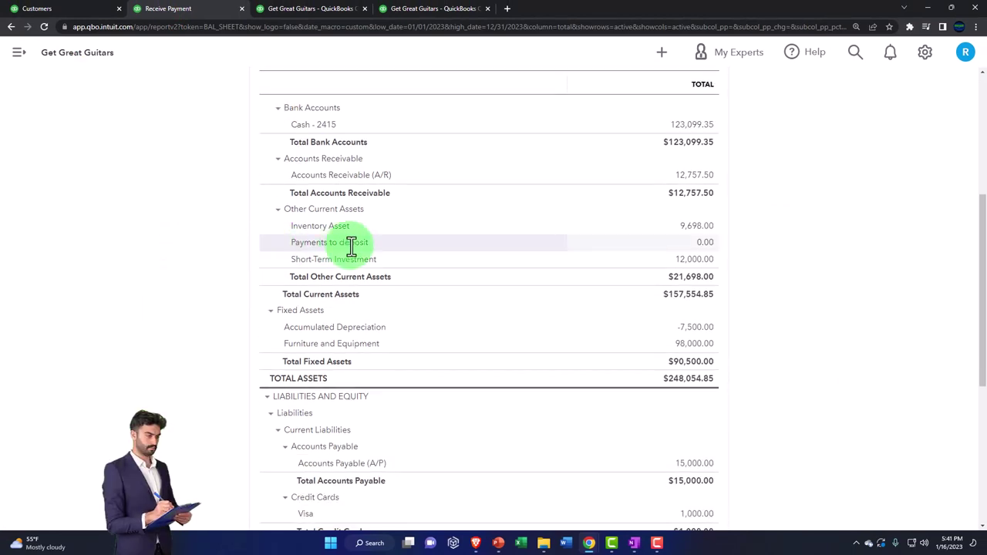
left_click(707, 242)
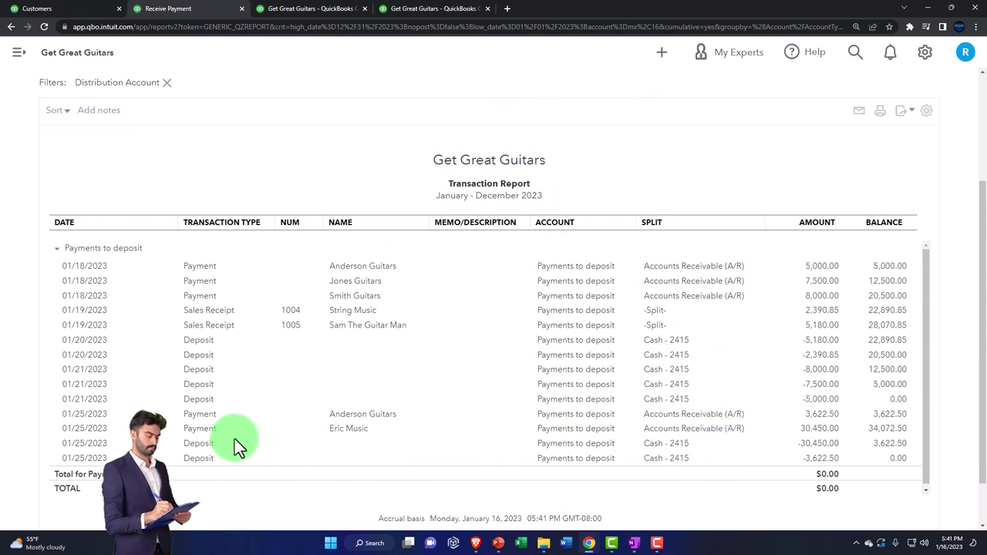
scroll(235, 439, "up", 3)
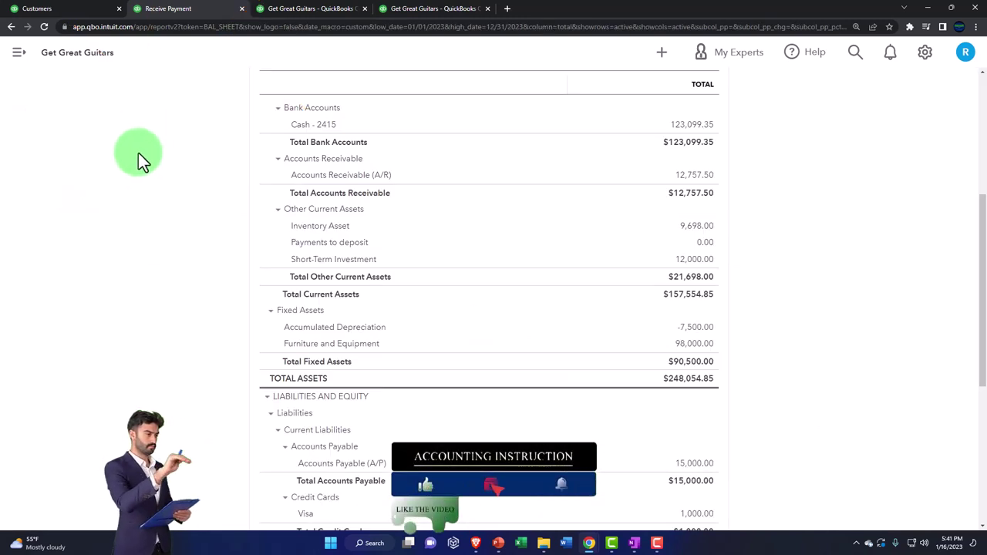
View the 2023 Profit and Loss showing $14,815.00 net income, then check the OneNote workflow diagram.
left_click(292, 14)
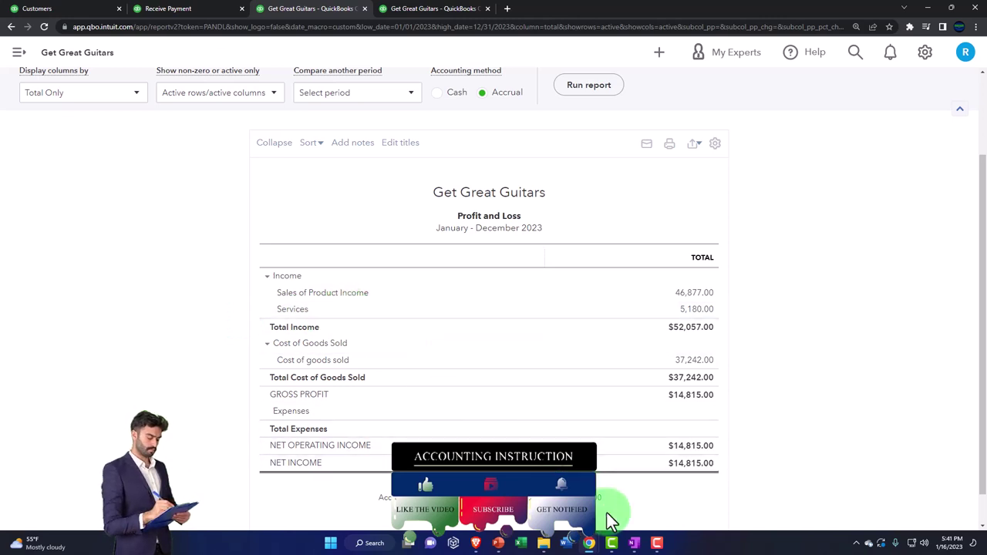
left_click(634, 544)
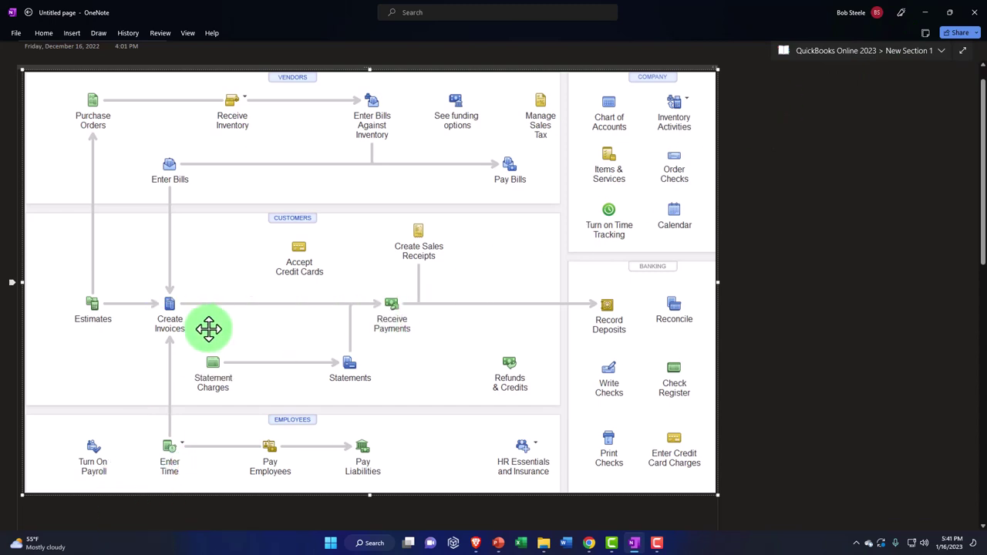
left_click(926, 13)
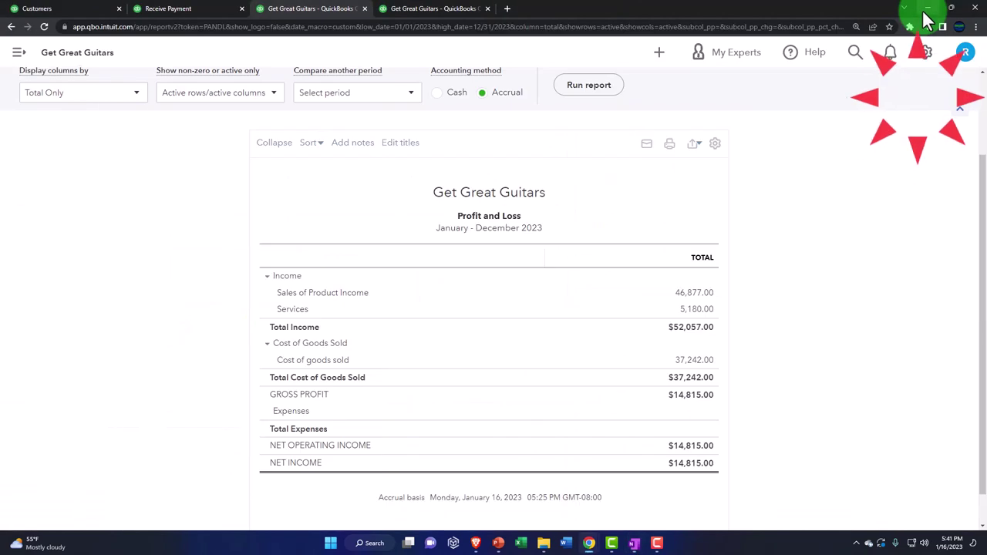
Find the Trial Balance report by searching 'tri' in the reports list.
left_click(406, 10)
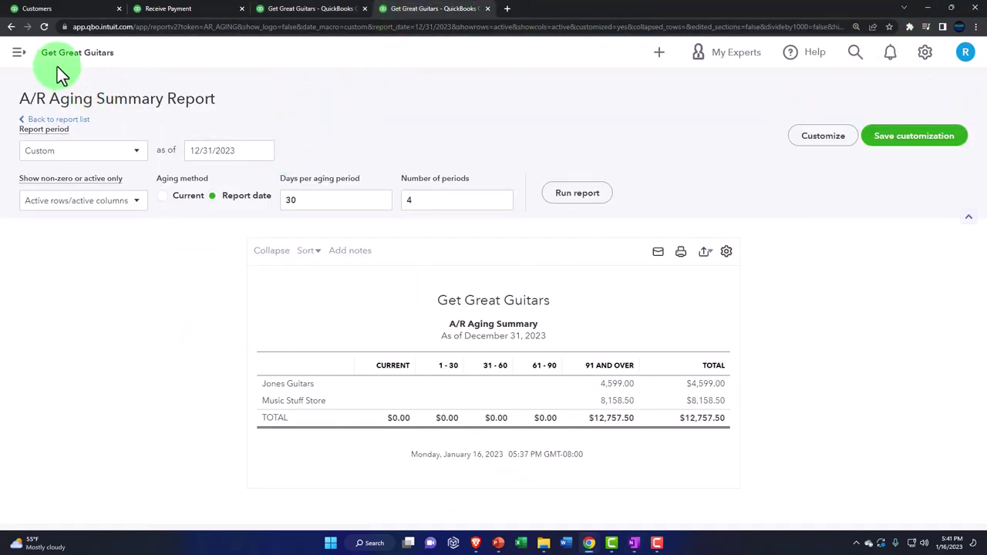
left_click(20, 54)
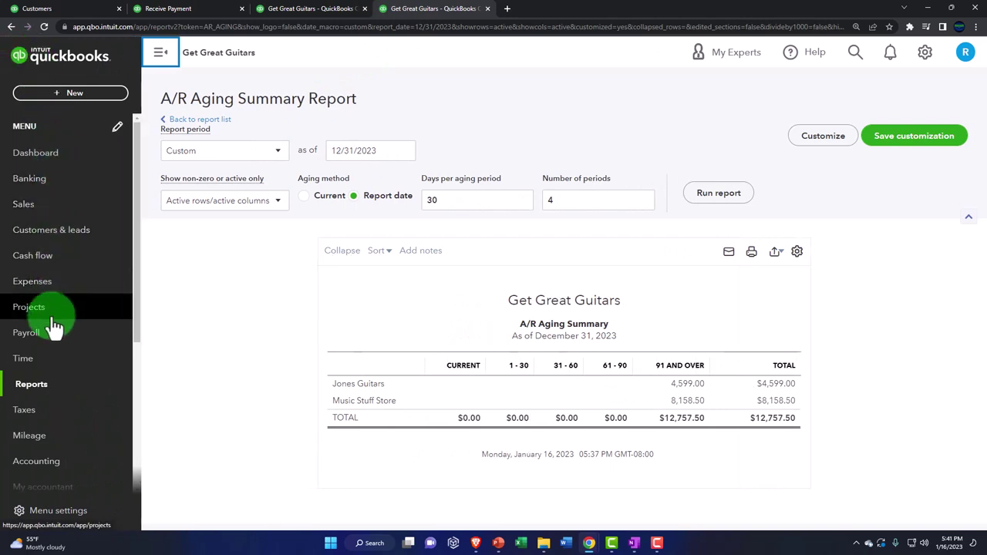
left_click(48, 386)
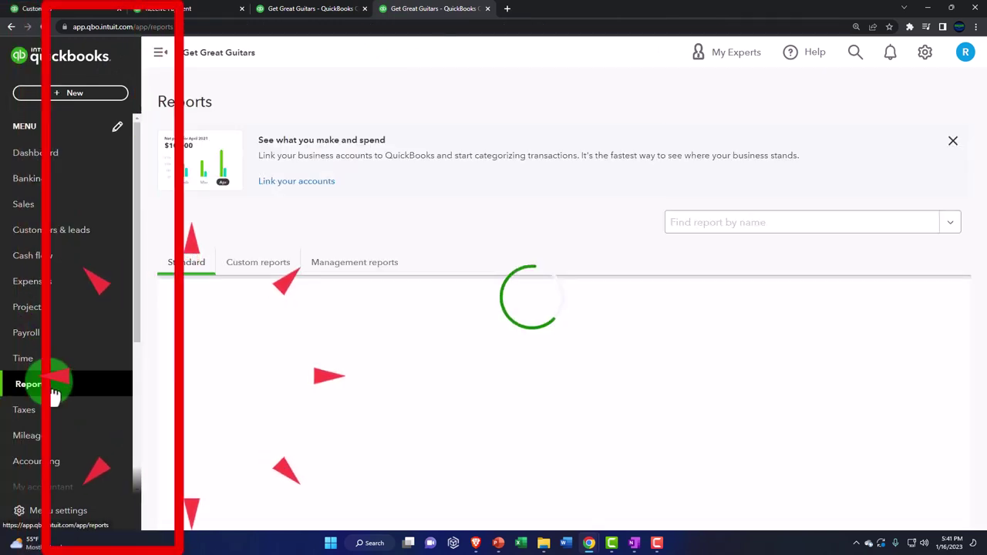
left_click(160, 52)
left_click(667, 224)
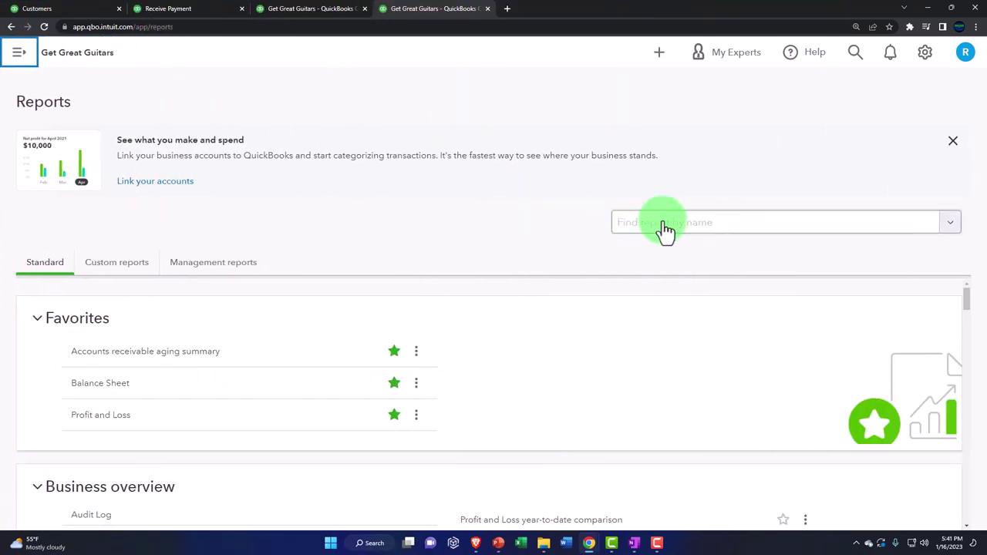
type("tri")
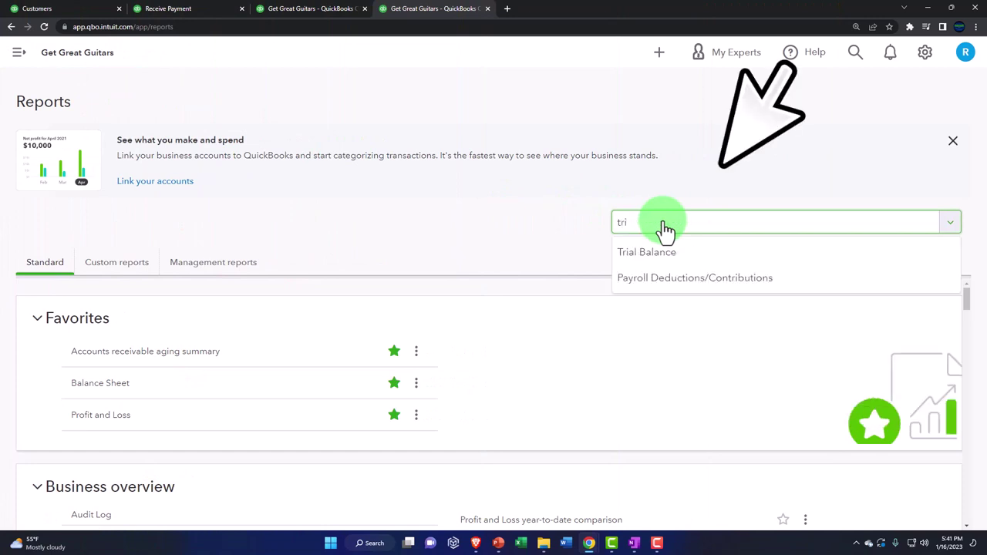
key("Down")
key("Return")
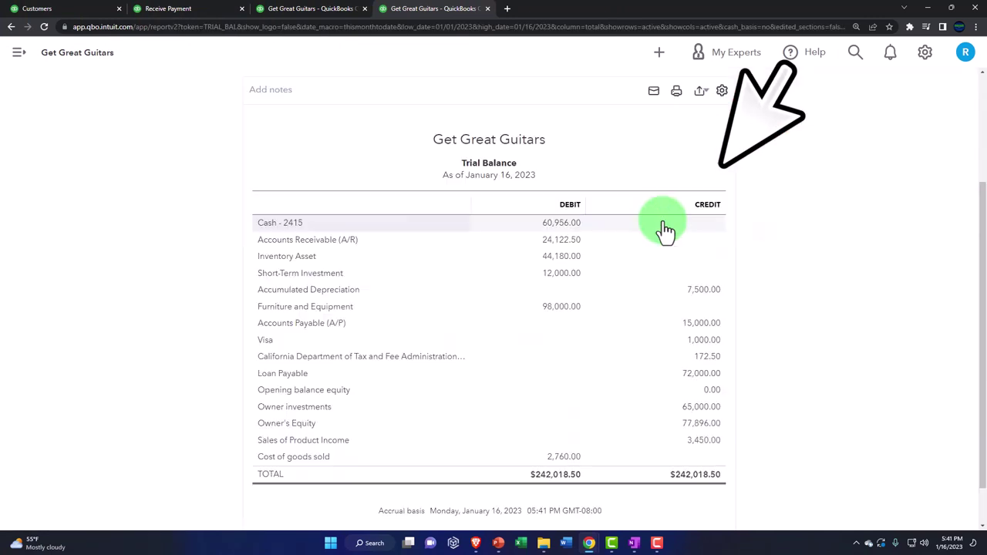
Run the Trial Balance for 01/01/2023 to 12/31/2023.
scroll(209, 256, "up", 3)
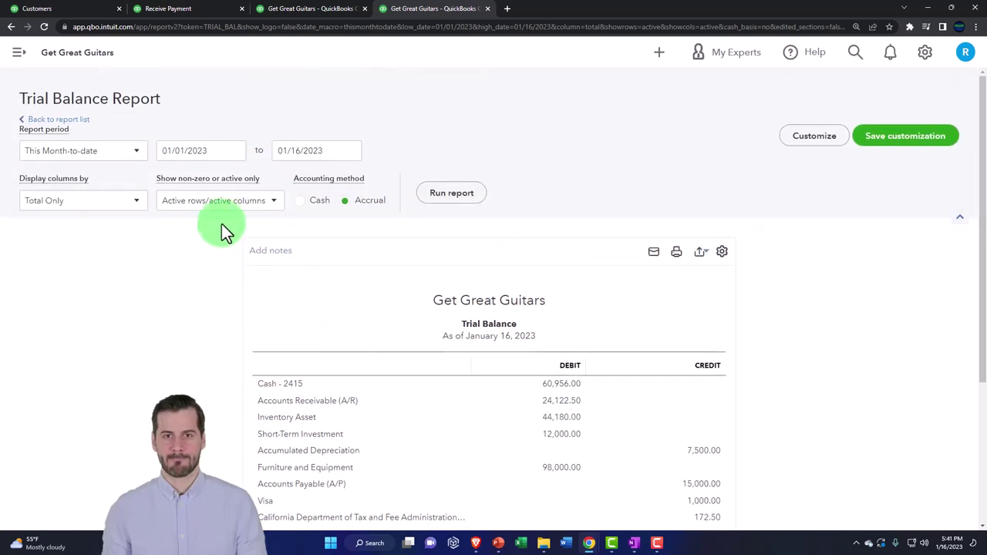
left_click(221, 151)
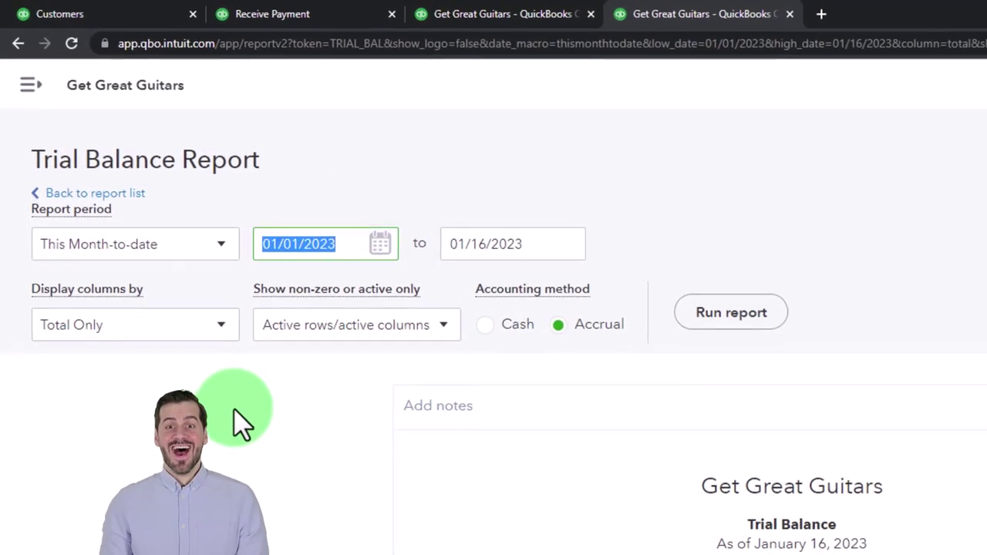
type("01/01/2023")
key("Tab")
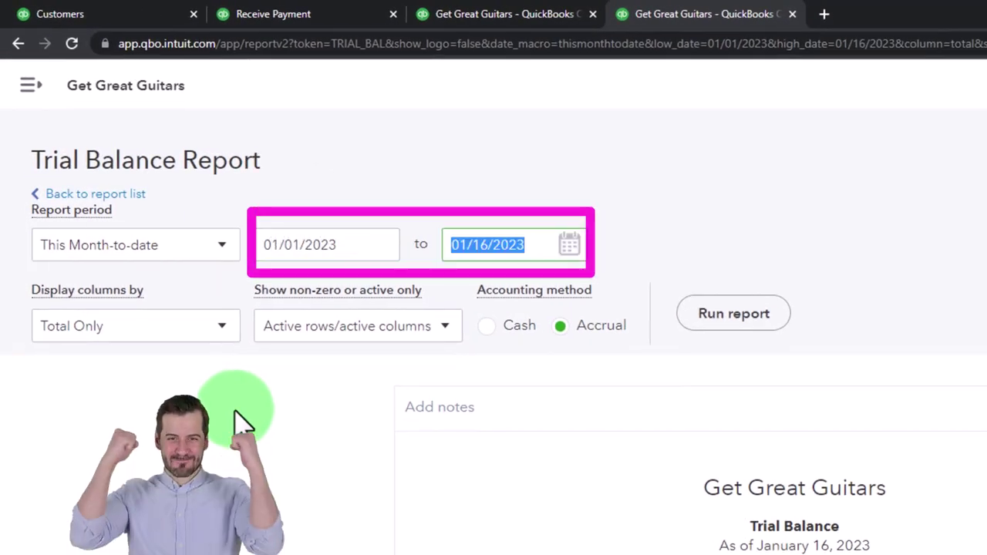
type("12/31/2023")
key("Tab")
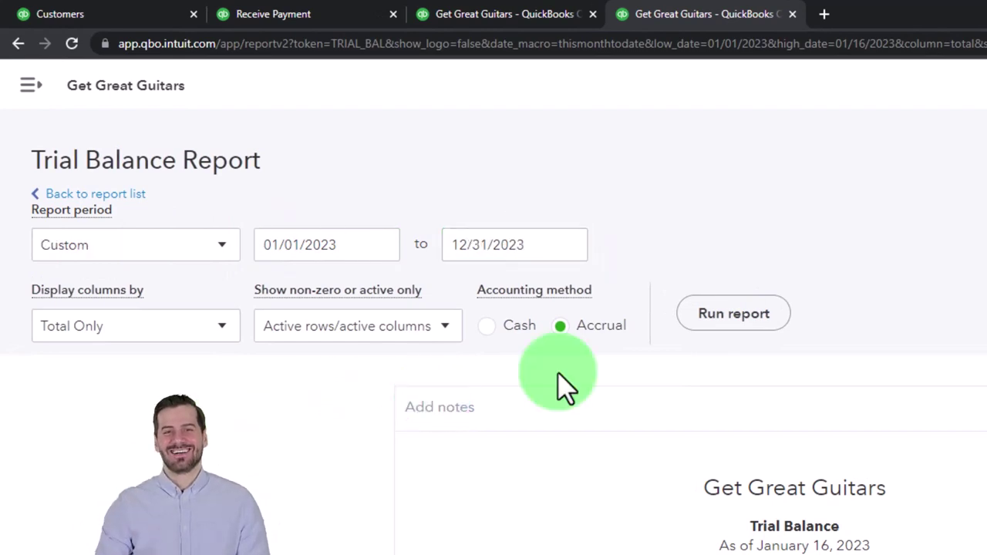
left_click(762, 324)
Zoom the page to 175%, rerun the Trial Balance and read the $292,796.85 totals.
scroll(764, 331, "down", 4)
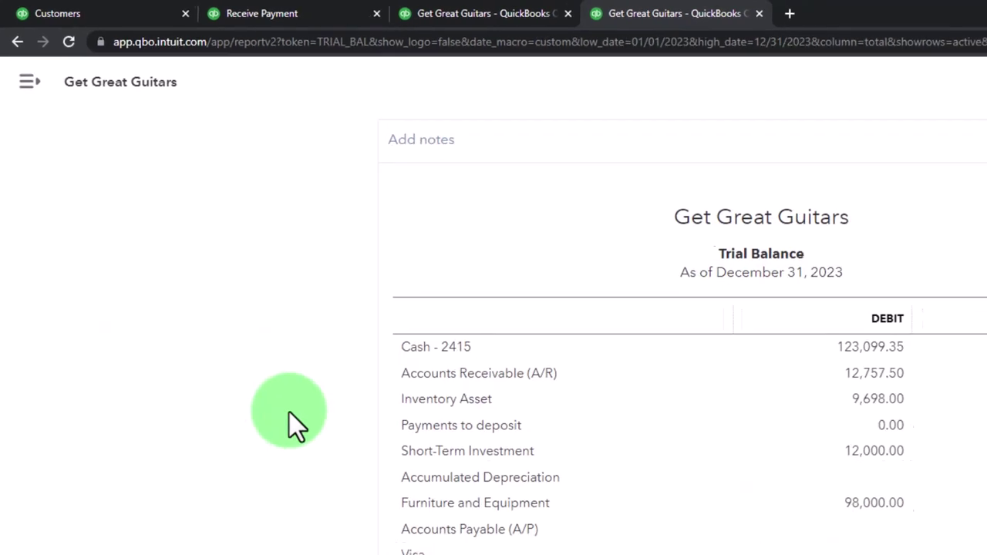
key("ctrl+plus")
key("ctrl+plus")
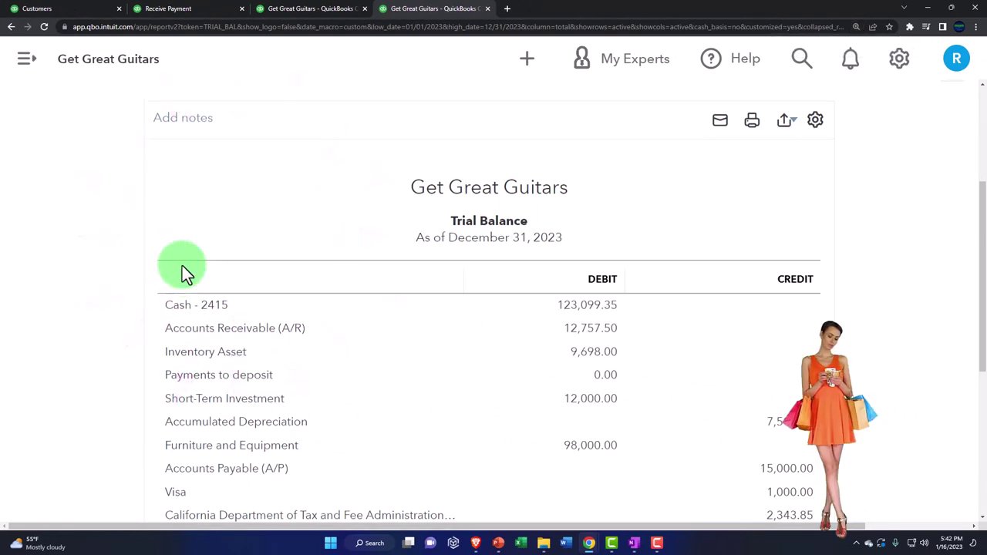
scroll(186, 274, "up", 3)
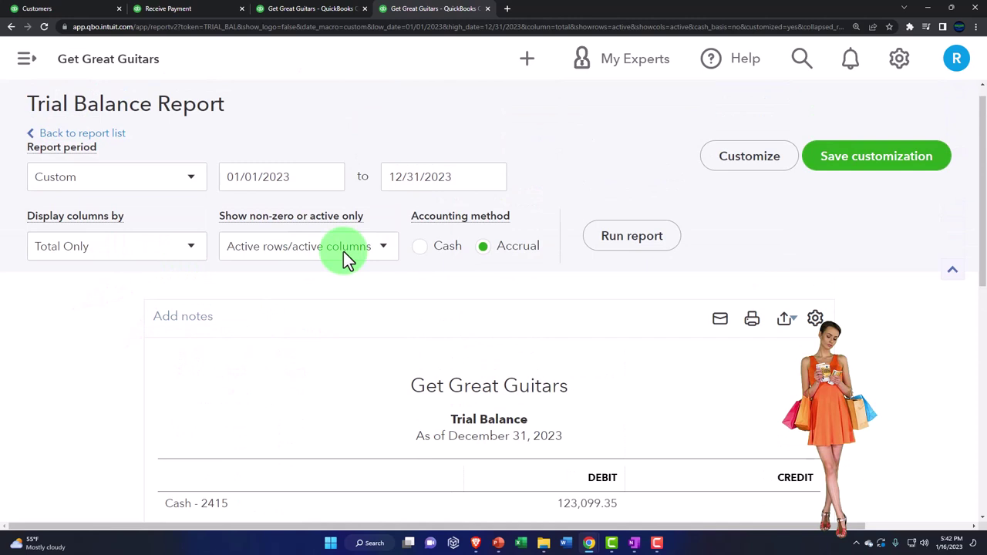
left_click(628, 237)
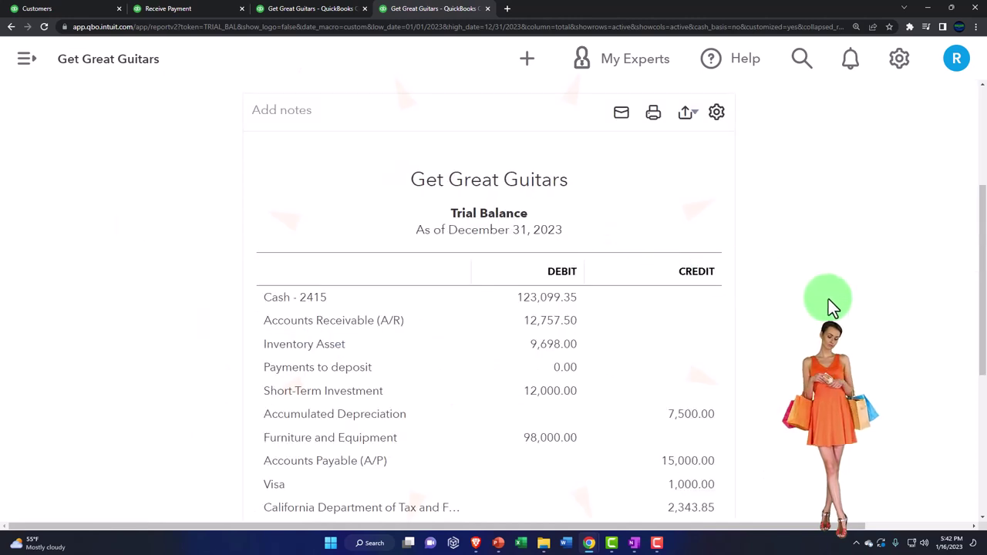
scroll(828, 300, "down", 1)
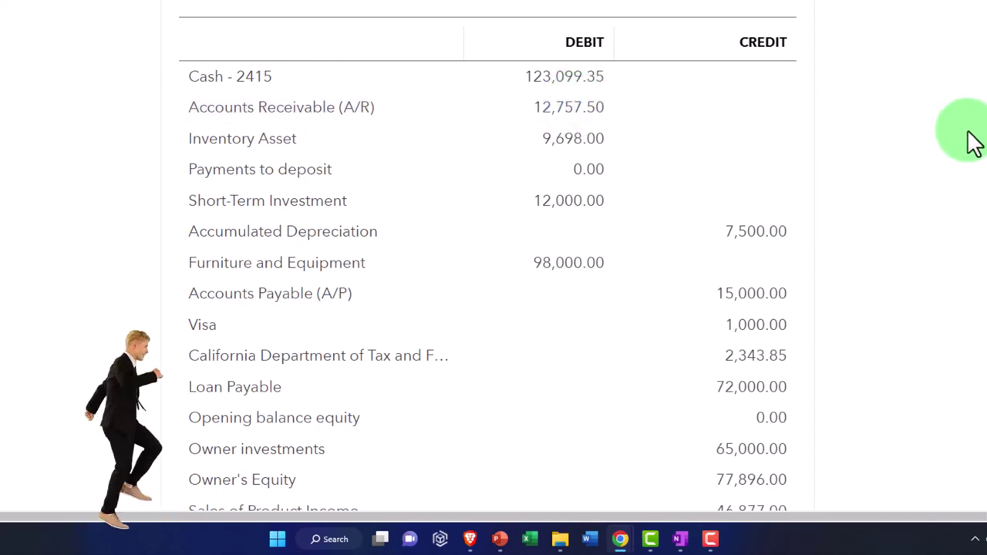
scroll(974, 143, "down", 1)
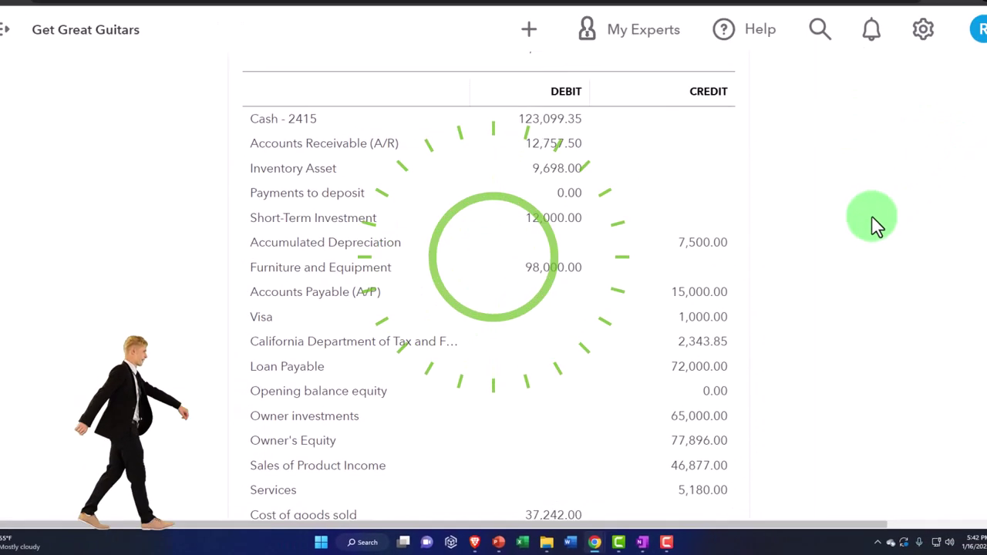
scroll(853, 242, "down", 1)
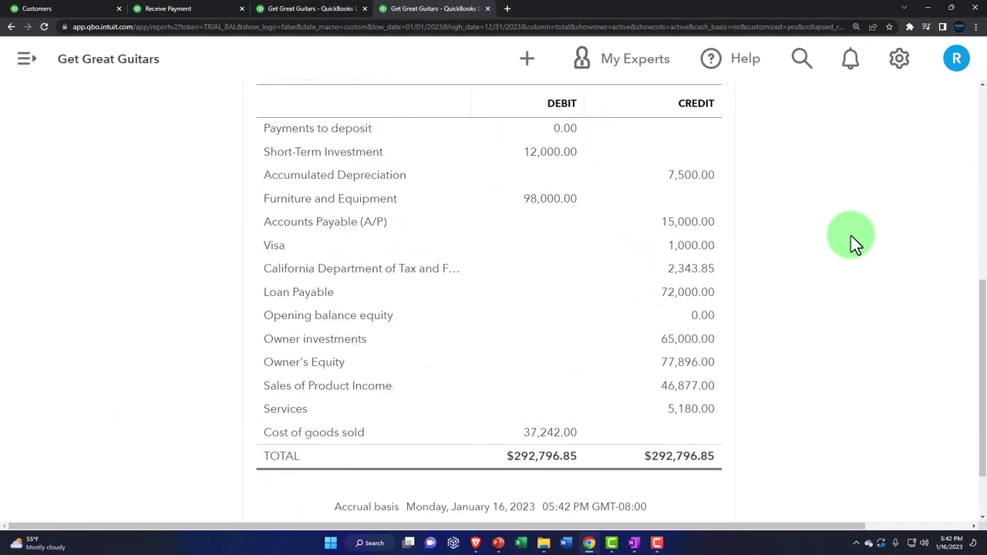